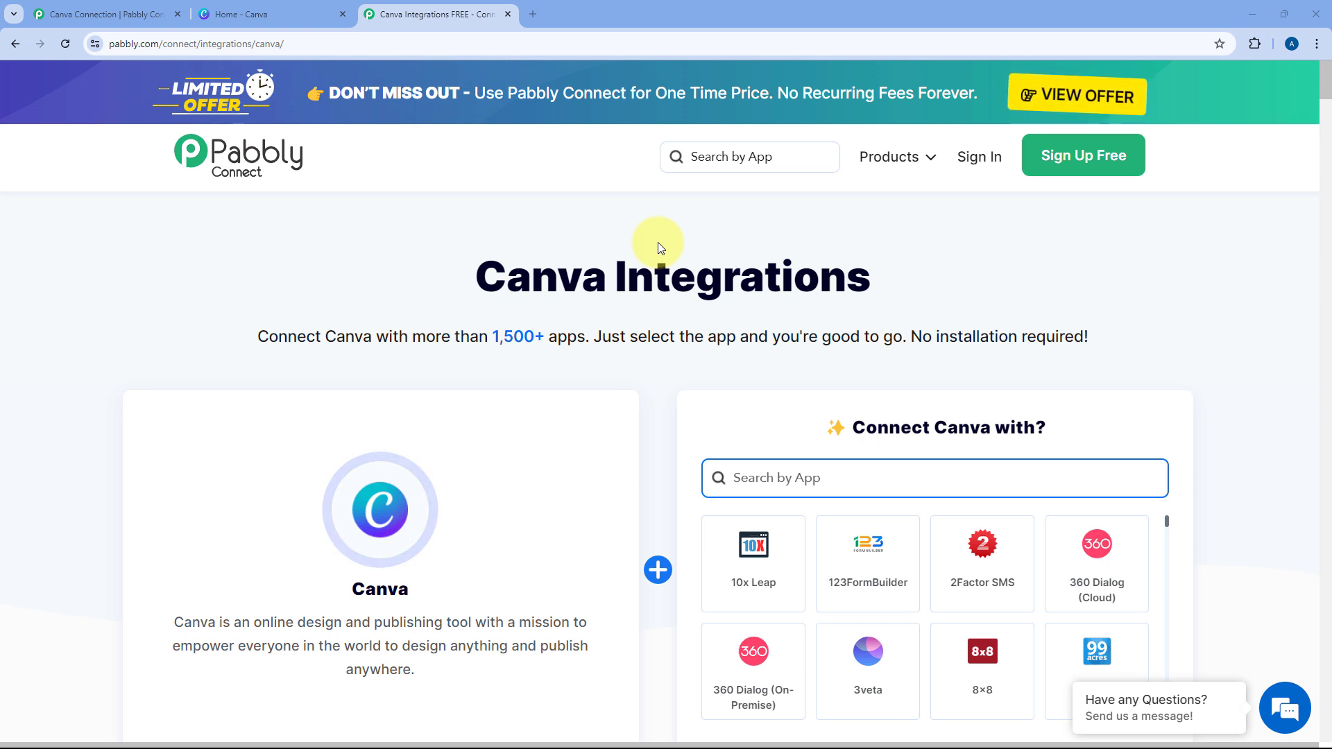
In the Canva Connection workflow, set the action step's app to Canva.
scroll(655, 315, "down", 3)
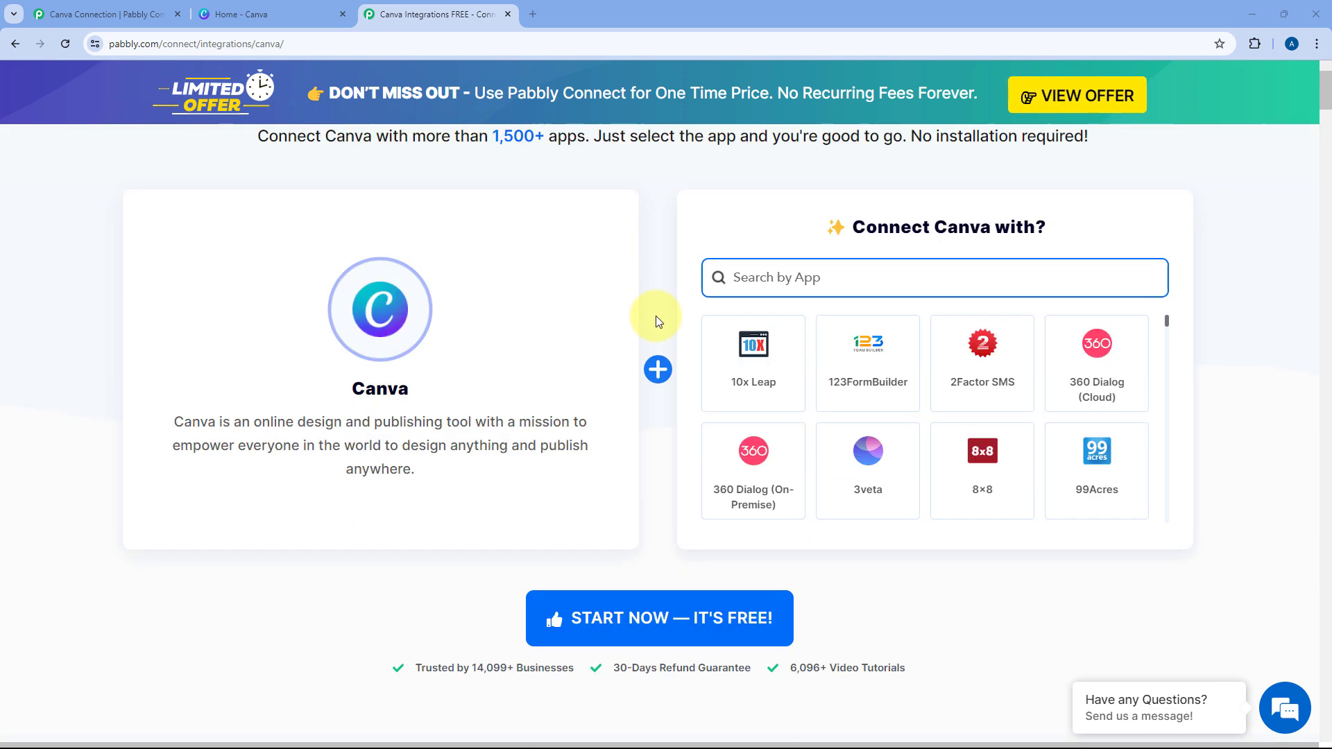
scroll(656, 315, "down", 12)
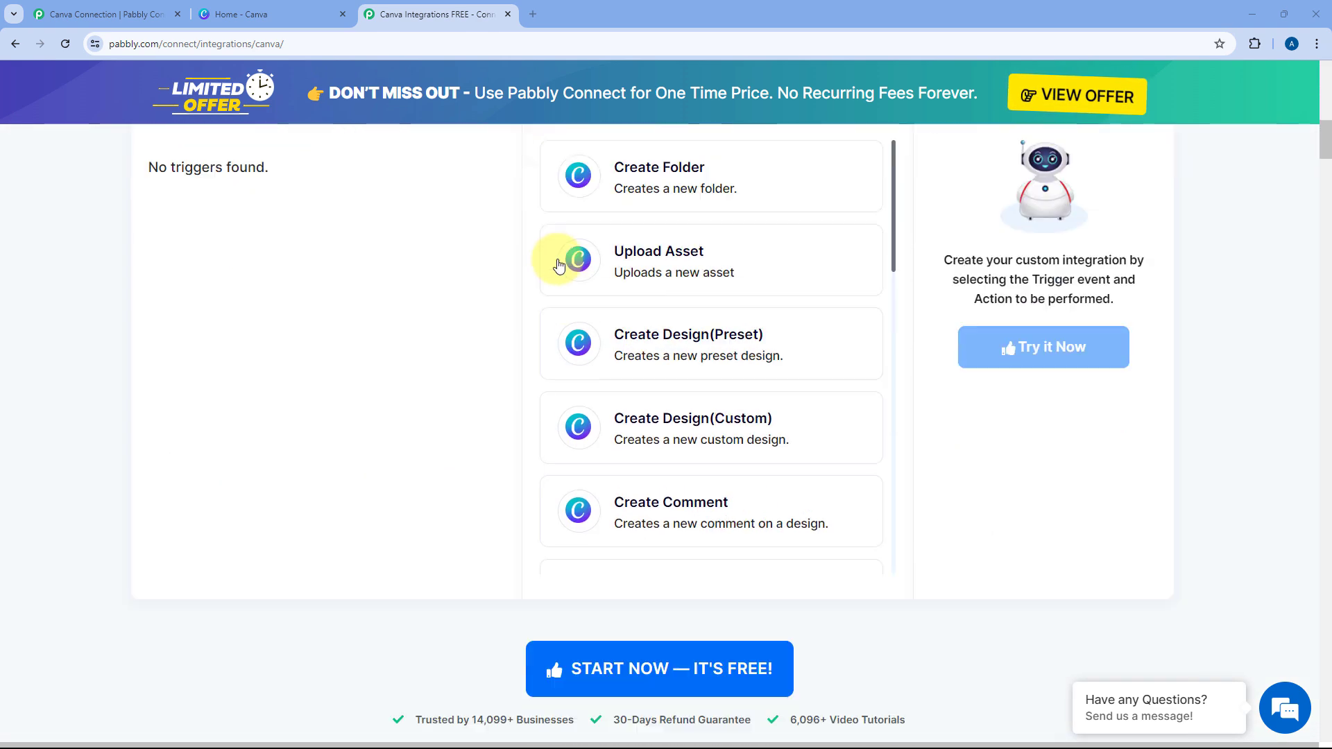
scroll(625, 315, "down", 4)
scroll(722, 358, "up", 4)
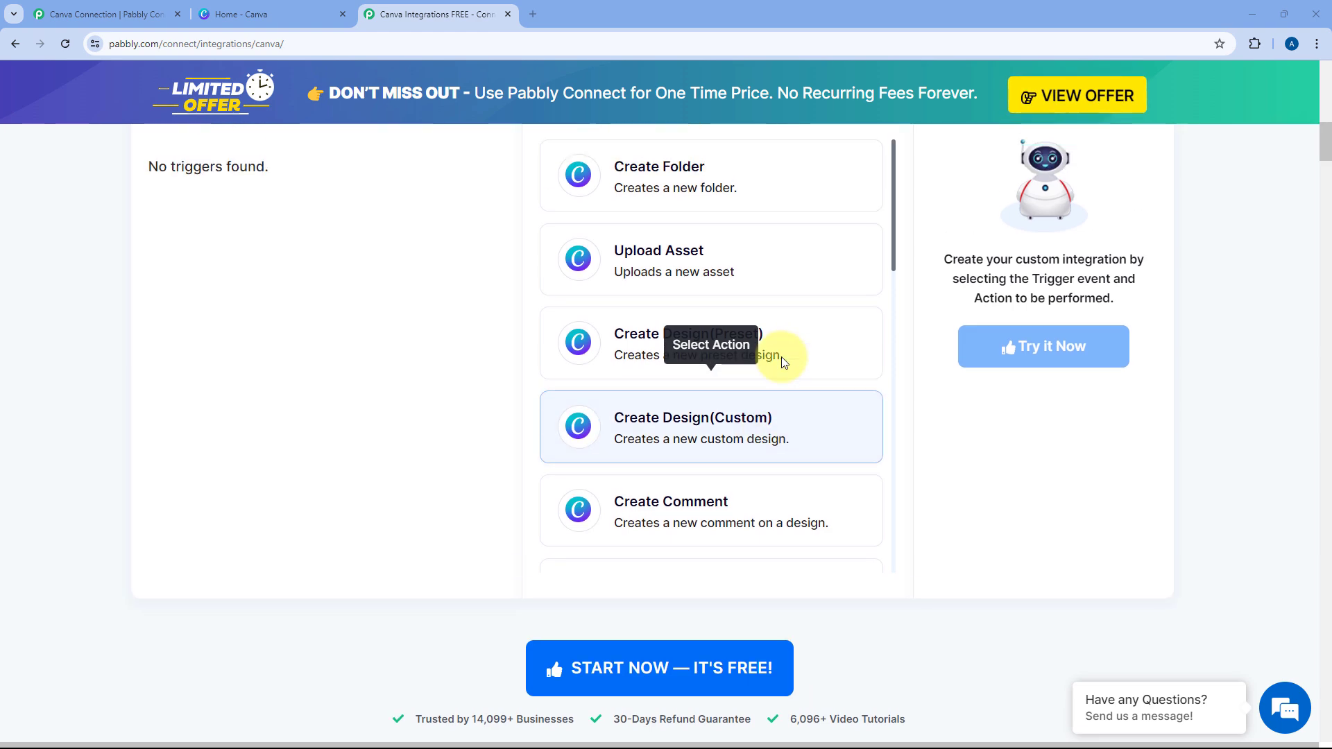
scroll(771, 355, "up", 15)
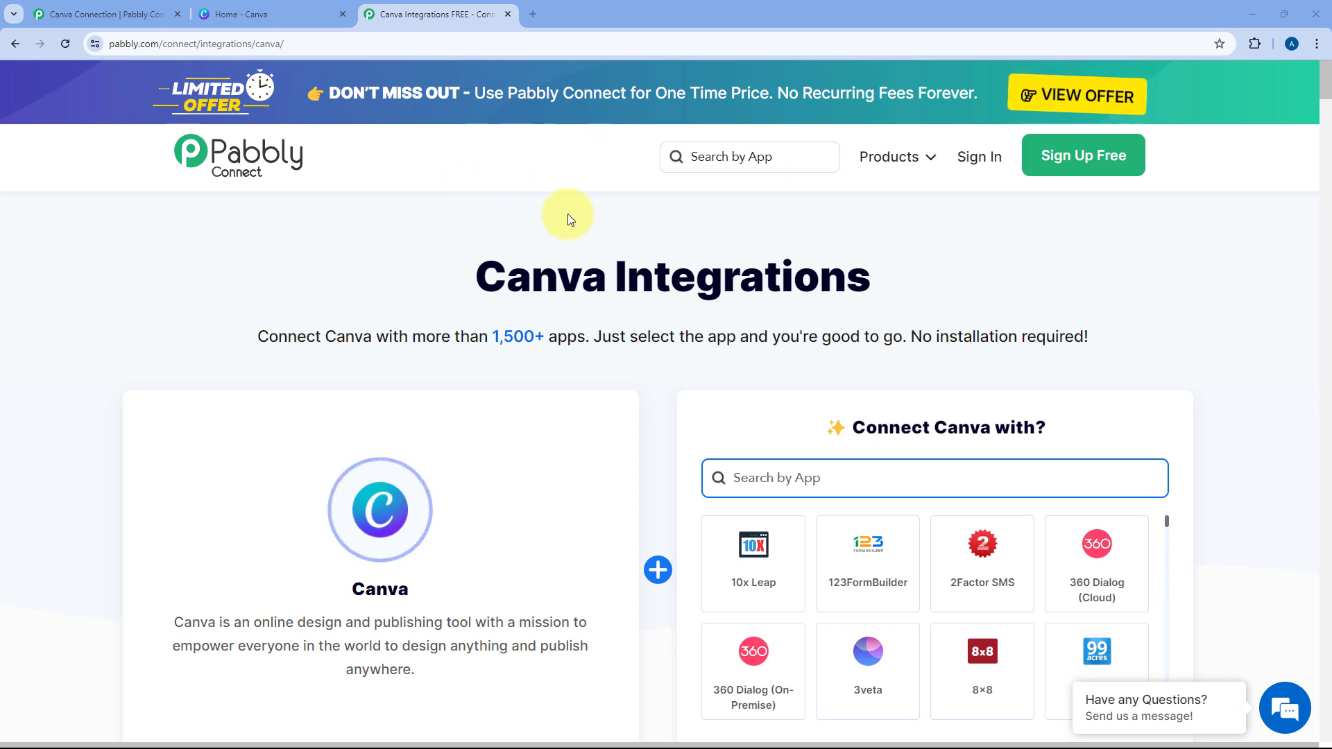
left_click(166, 6)
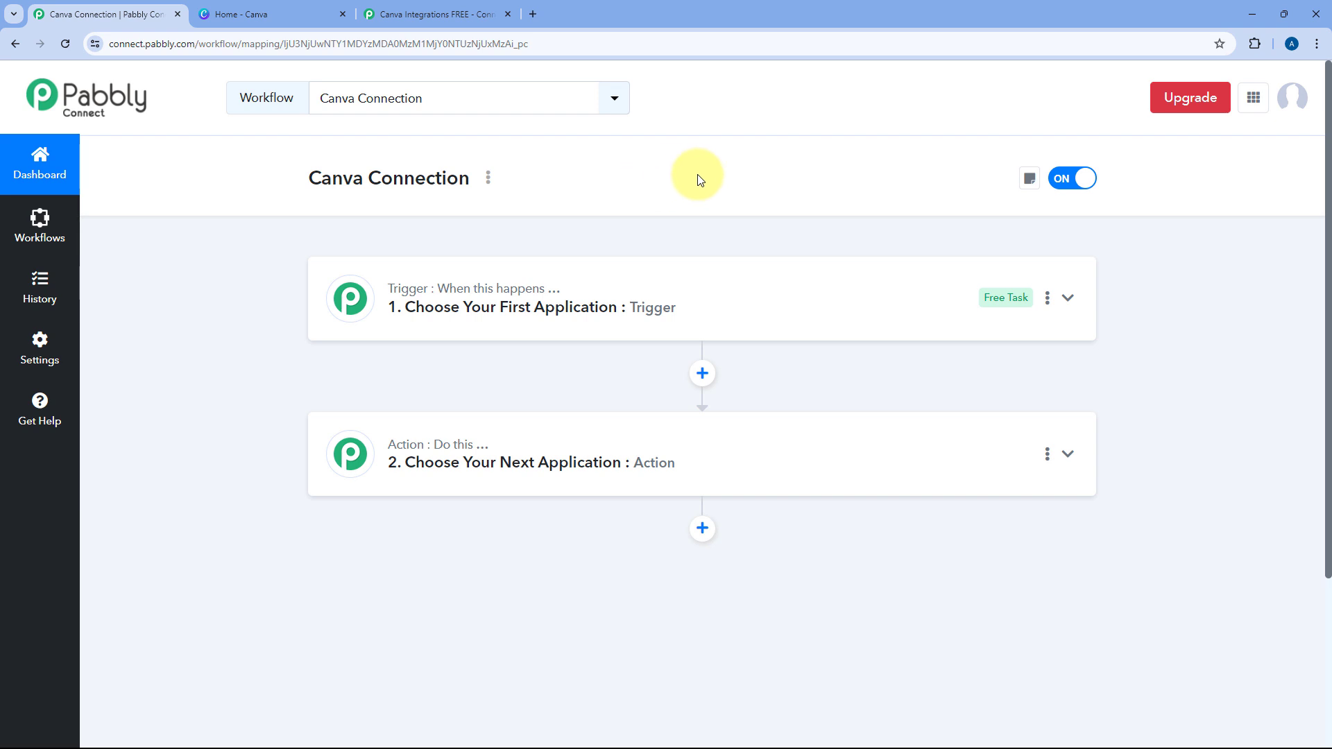
scroll(704, 175, "down", 3)
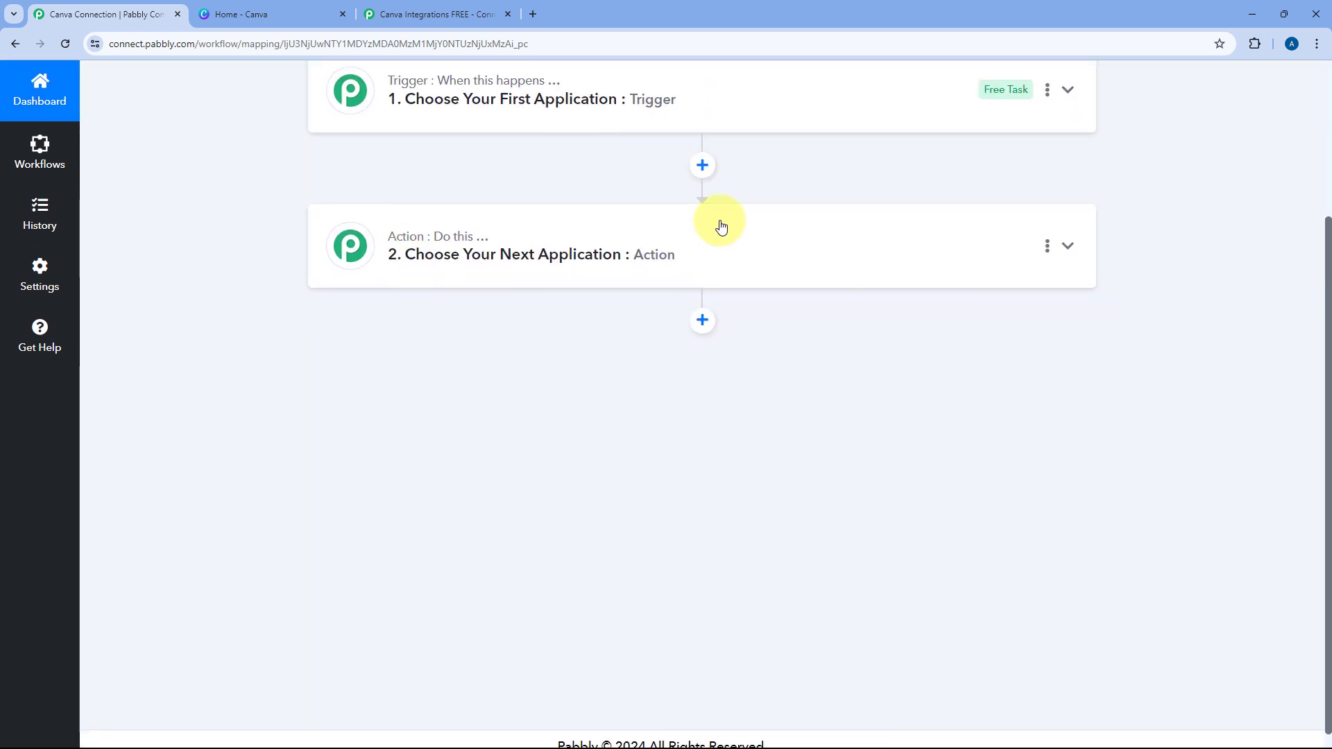
left_click(646, 262)
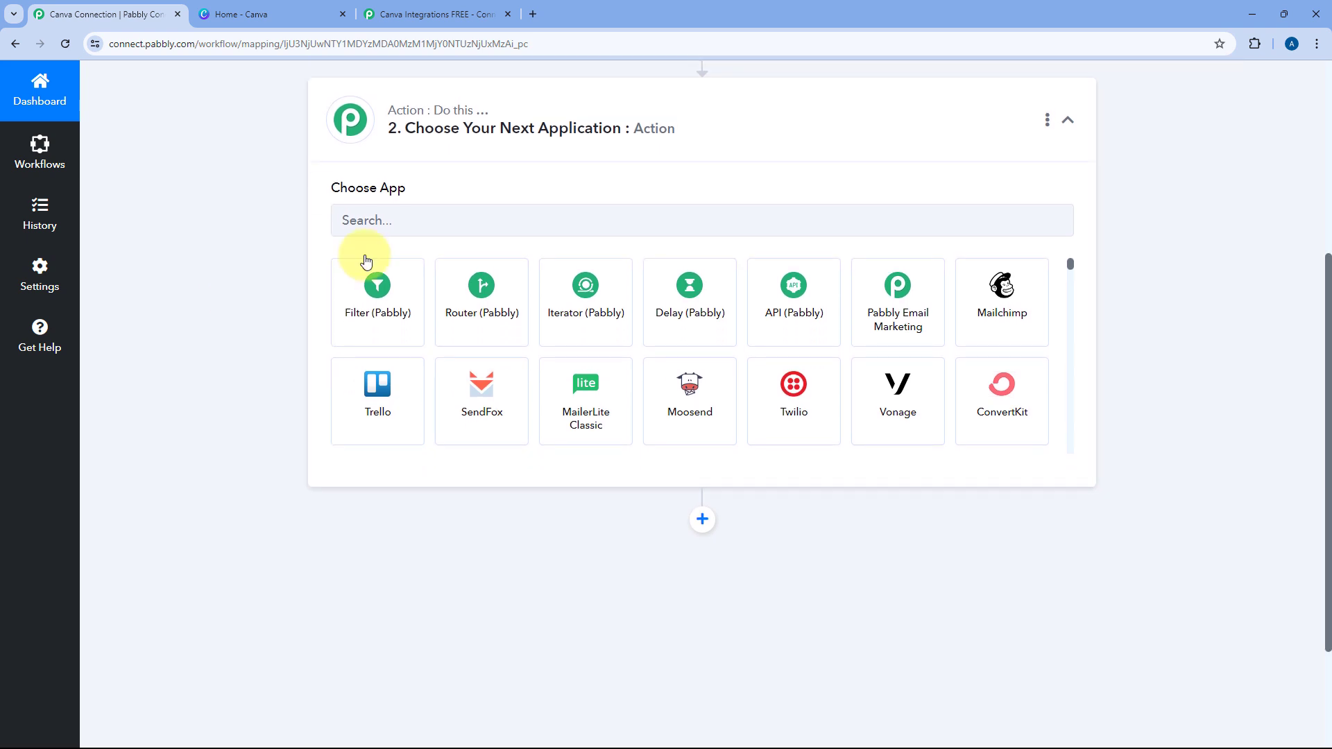
left_click(405, 218)
type("Canva")
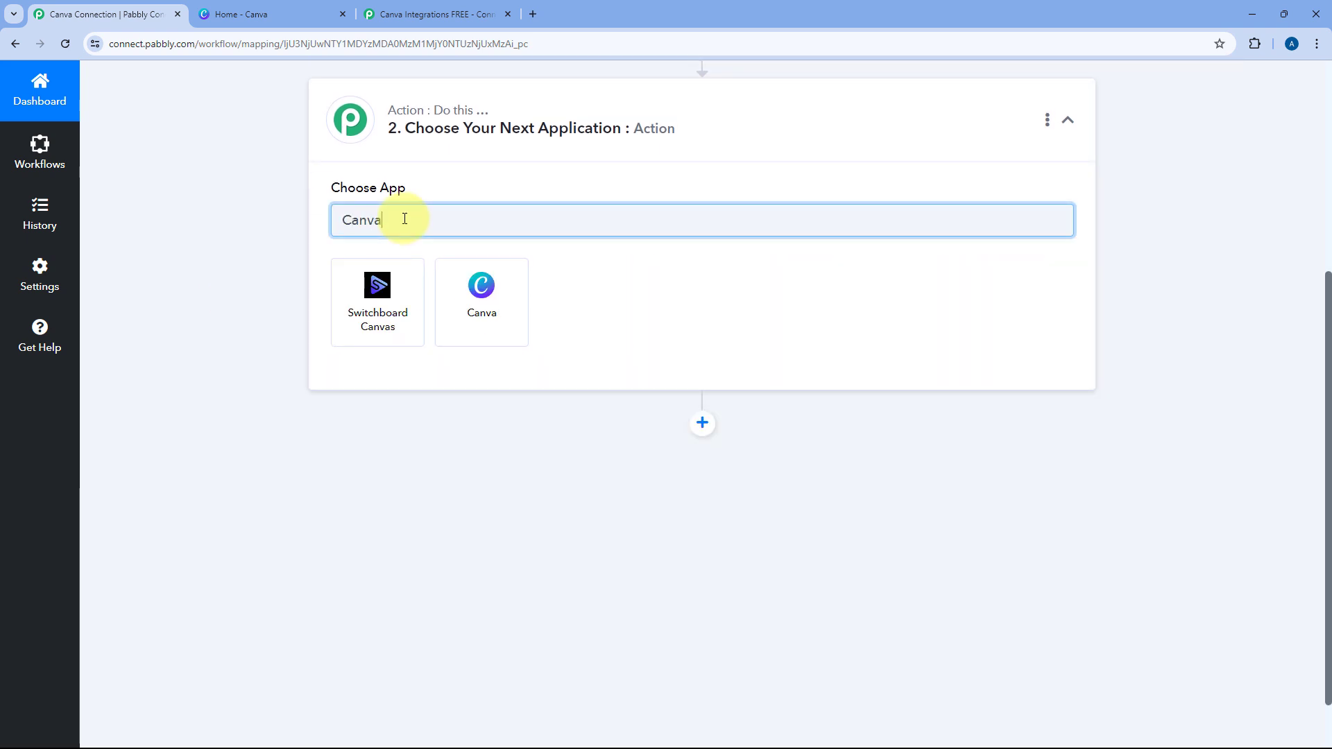
left_click(450, 304)
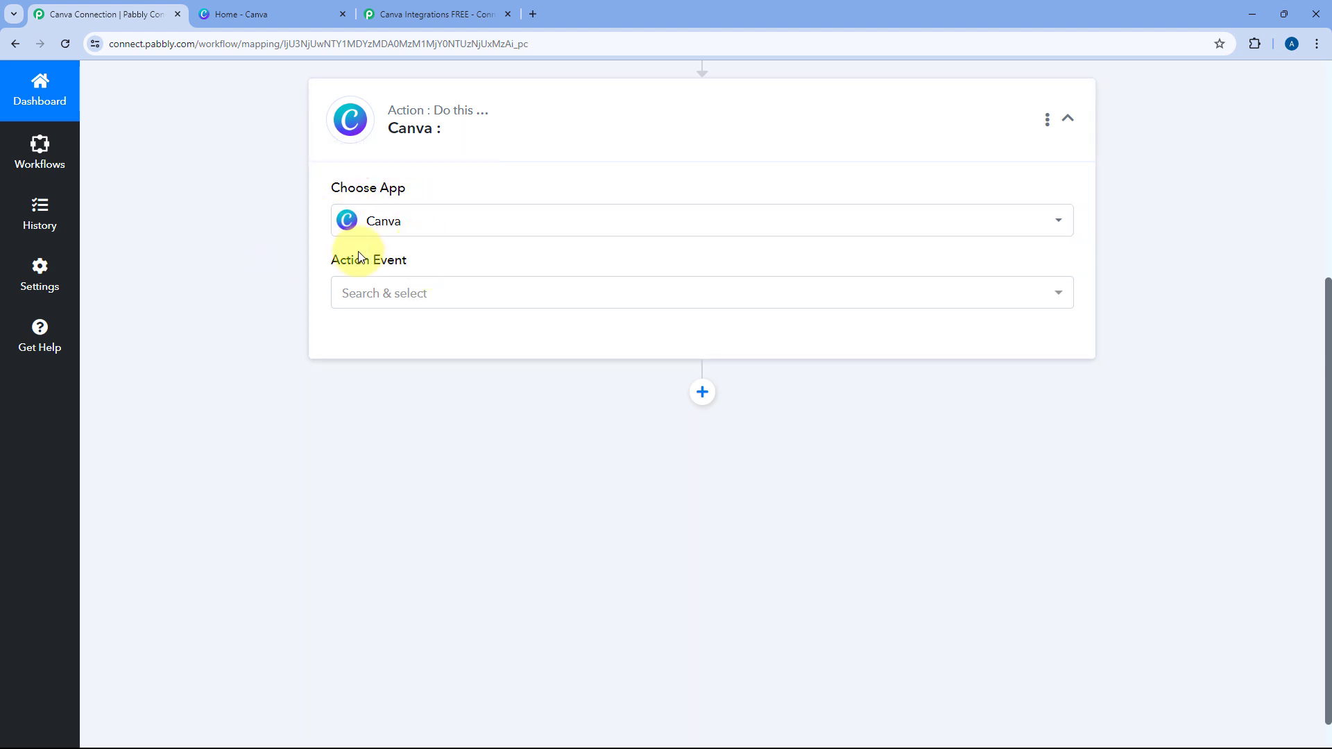
Choose Create Folder as the Canva action event and begin adding a new Canva connection.
left_click(446, 293)
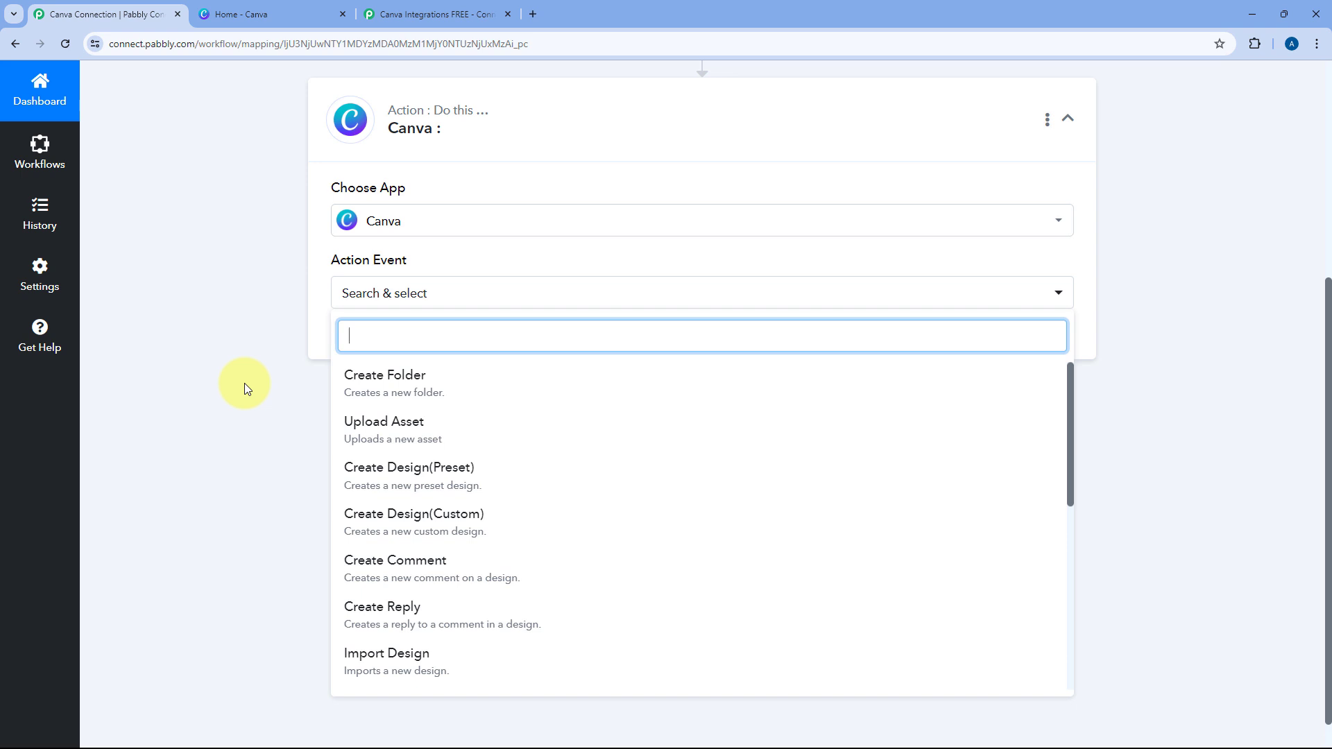
left_click(435, 386)
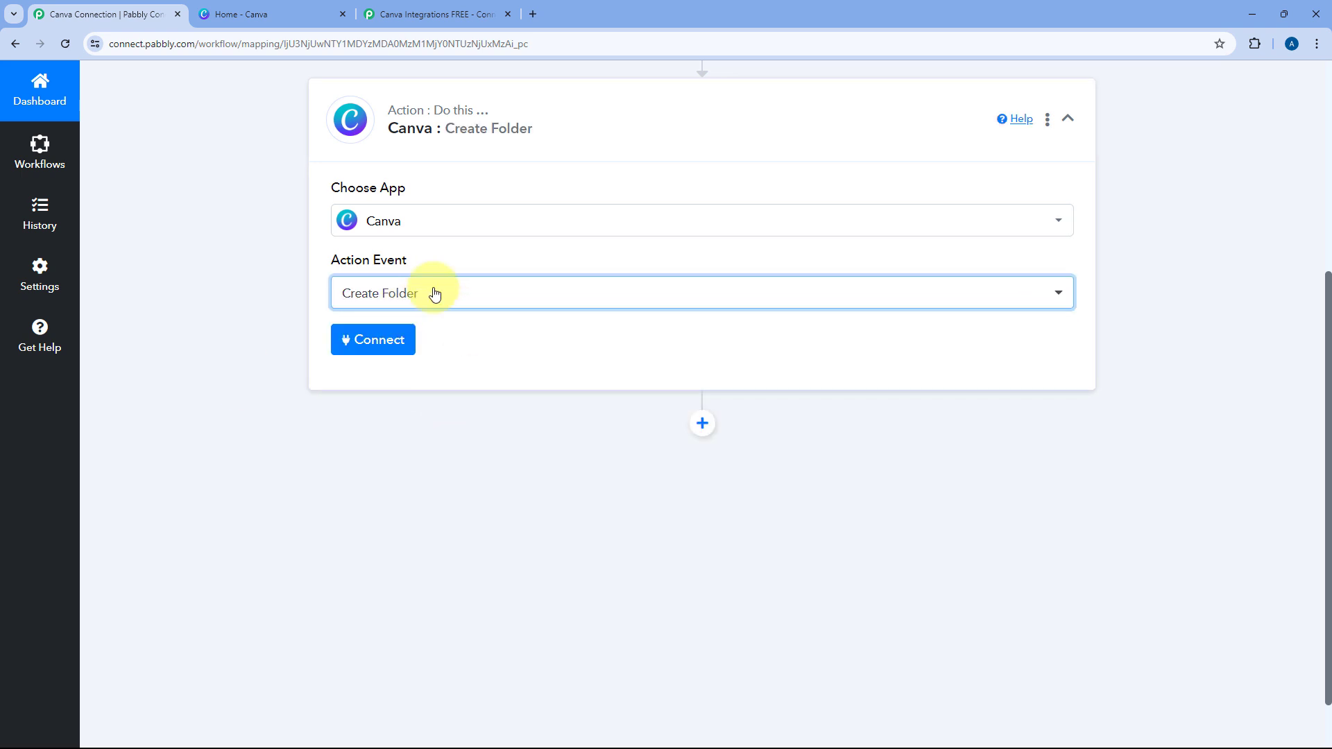
left_click(383, 346)
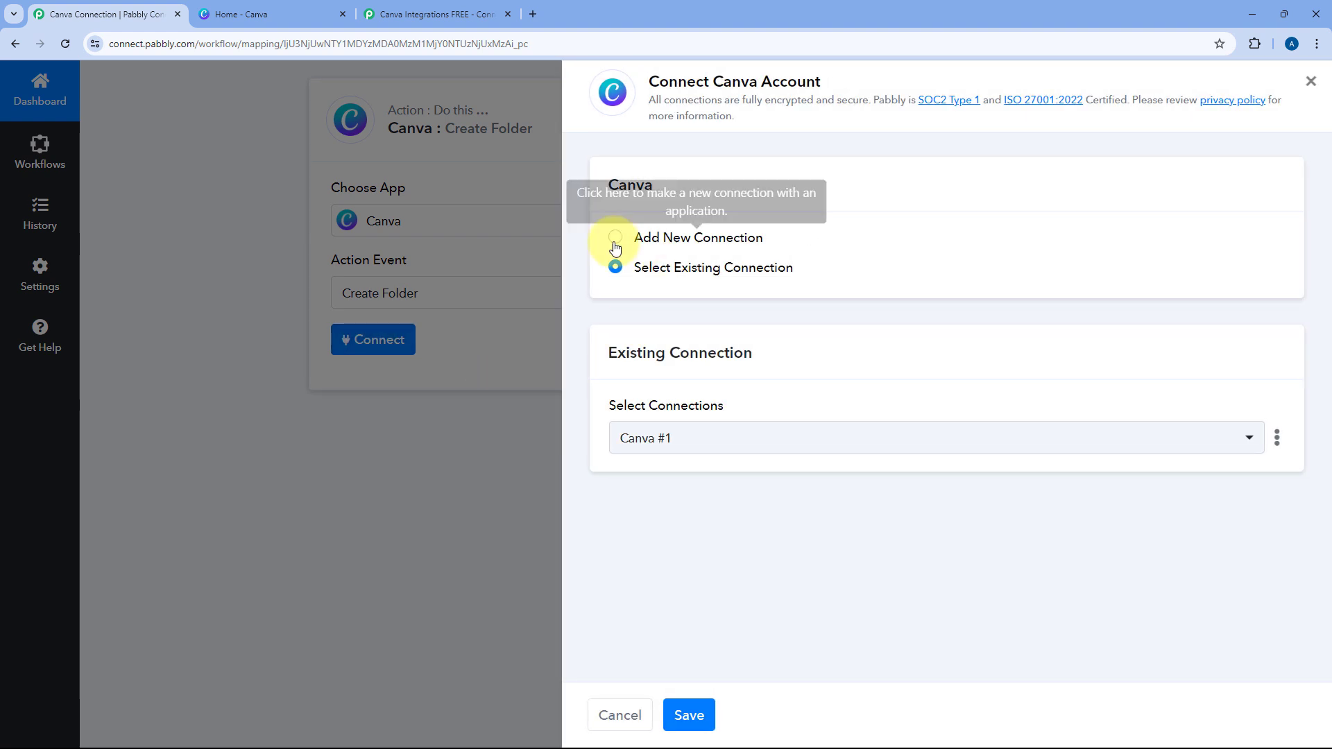
left_click(617, 238)
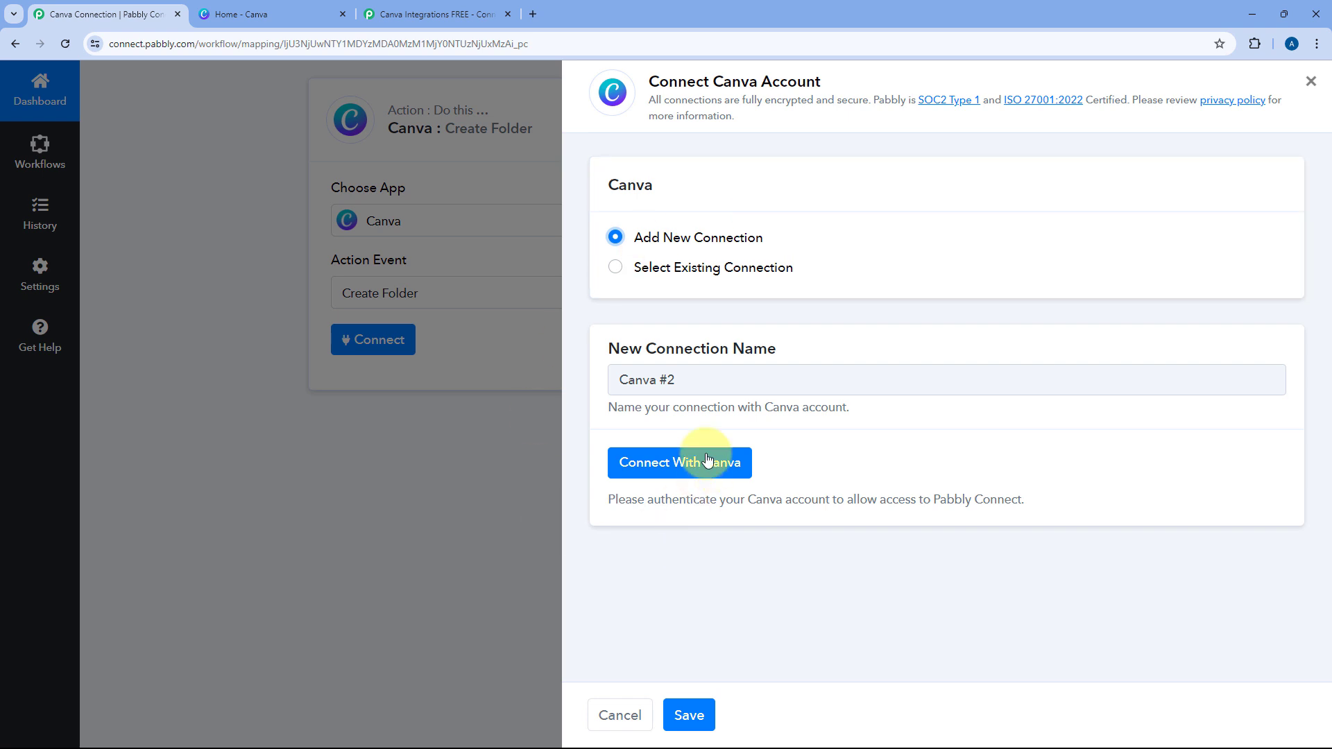
Choose Connect With Canva for the new connection, then open the Client ID help guide.
left_click(671, 469)
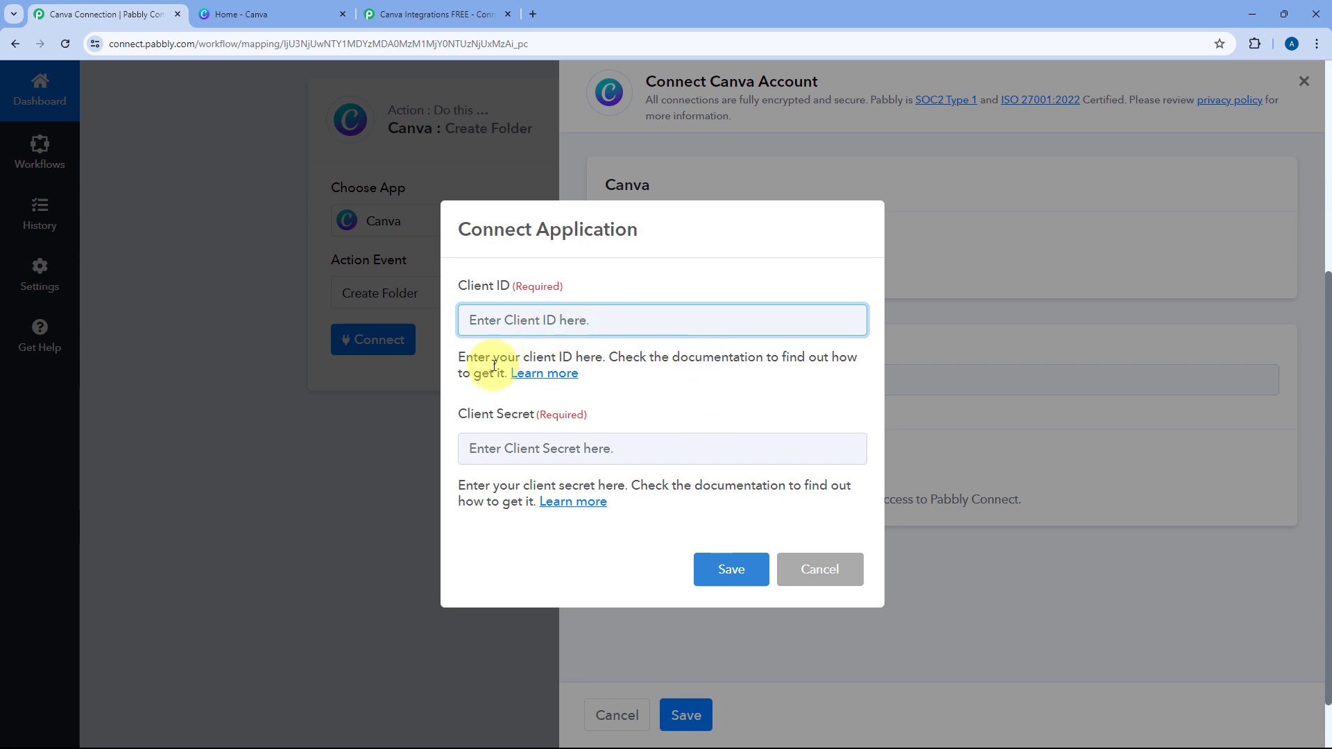
left_click(533, 381)
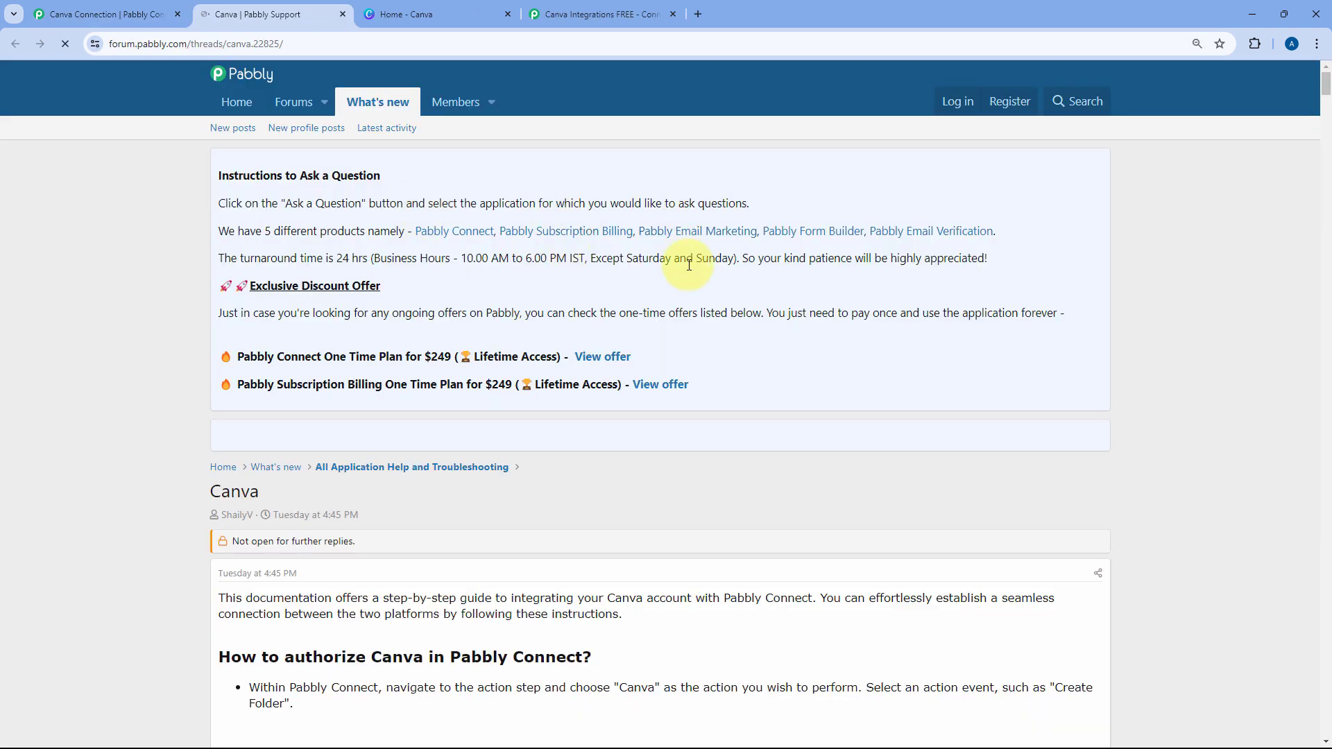
Scroll the forum's Canva guide down to the 'Create an integration for Canva' section.
scroll(688, 276, "down", 2)
scroll(690, 281, "down", 2)
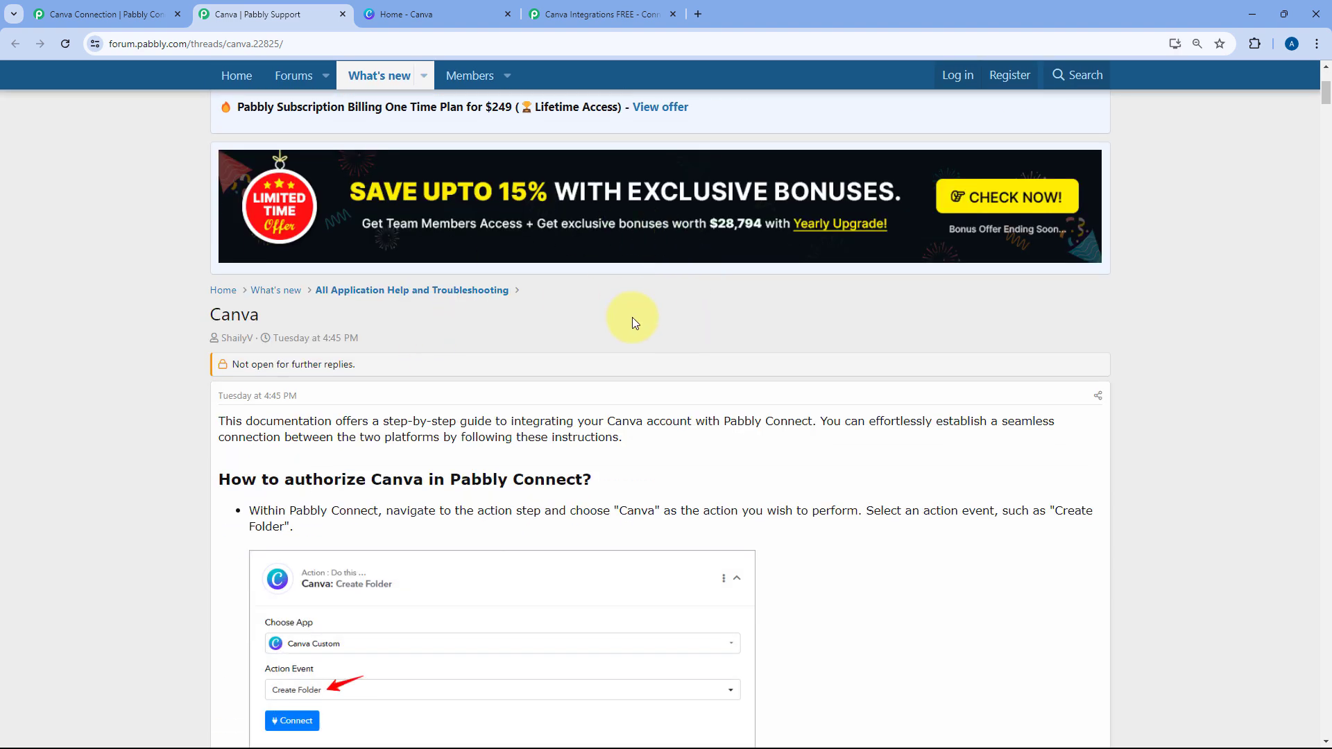
scroll(629, 332, "down", 2)
scroll(625, 341, "down", 3)
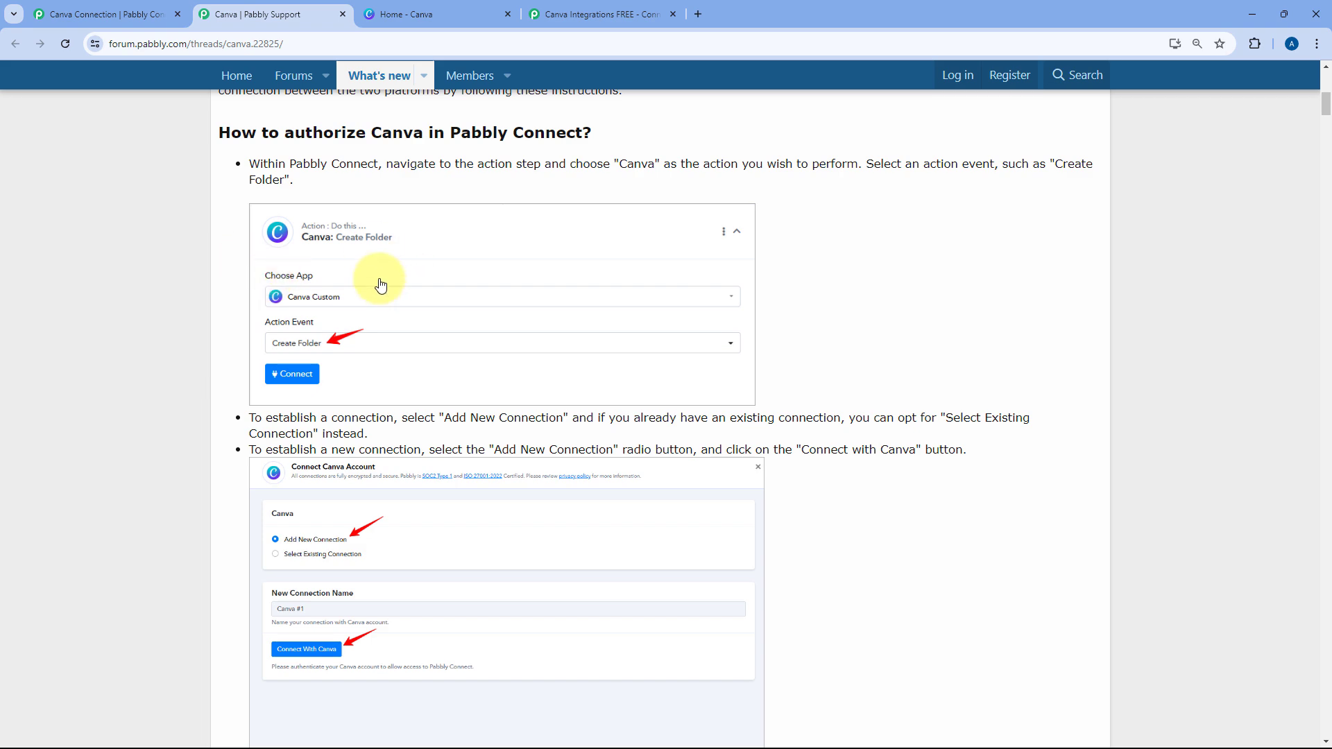
scroll(380, 284, "down", 10)
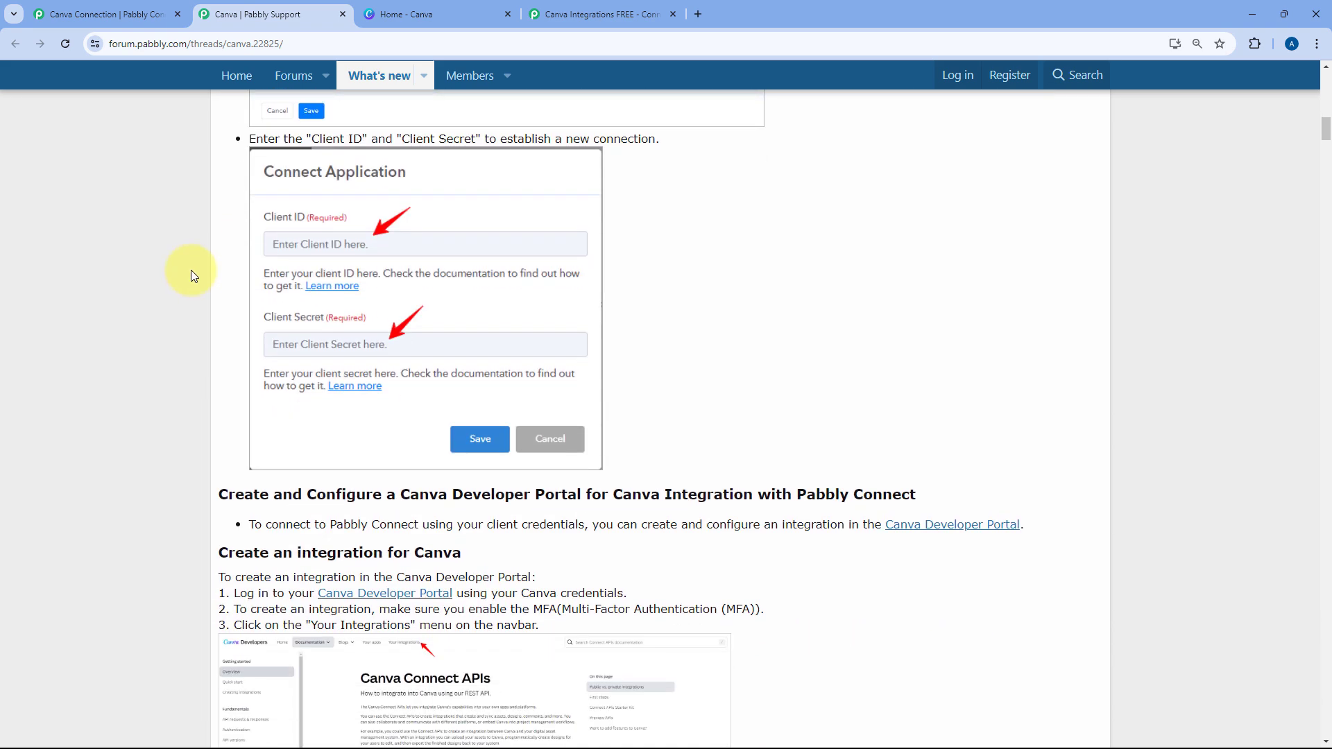
scroll(476, 262, "down", 4)
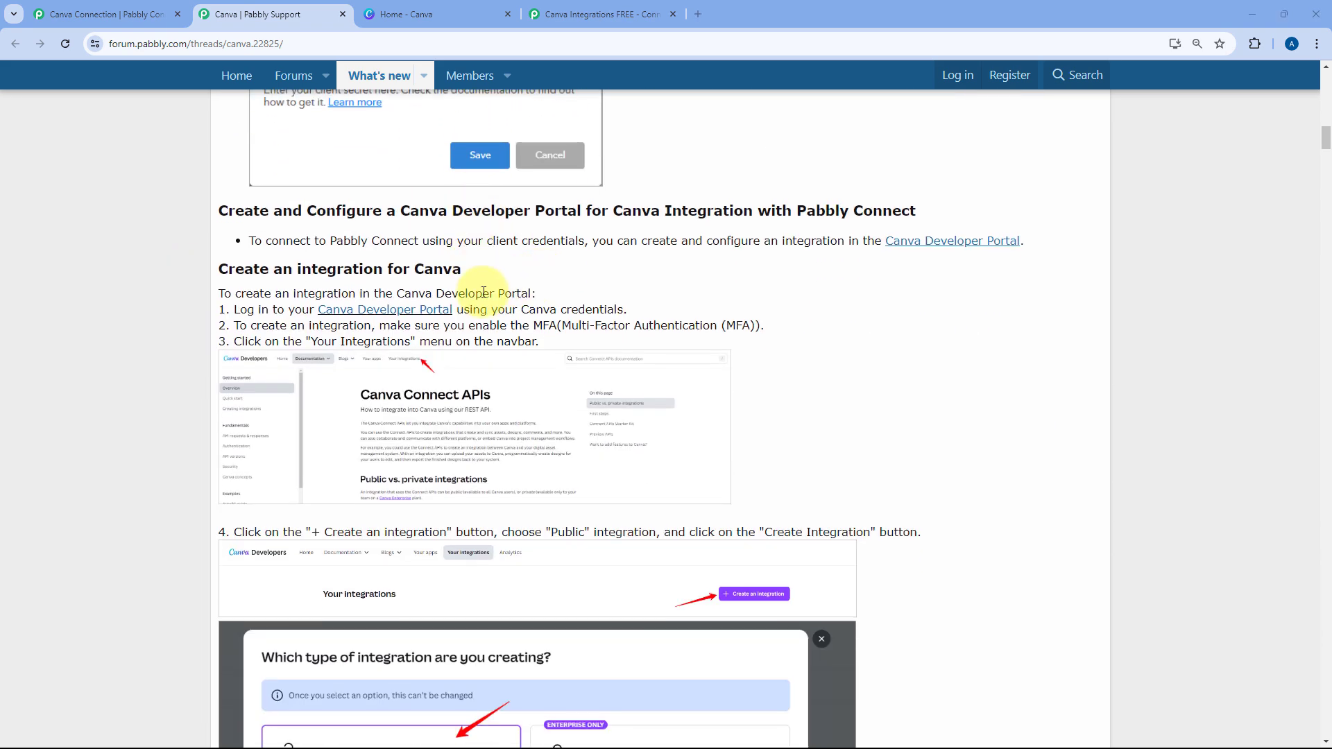
scroll(483, 292, "up", 3)
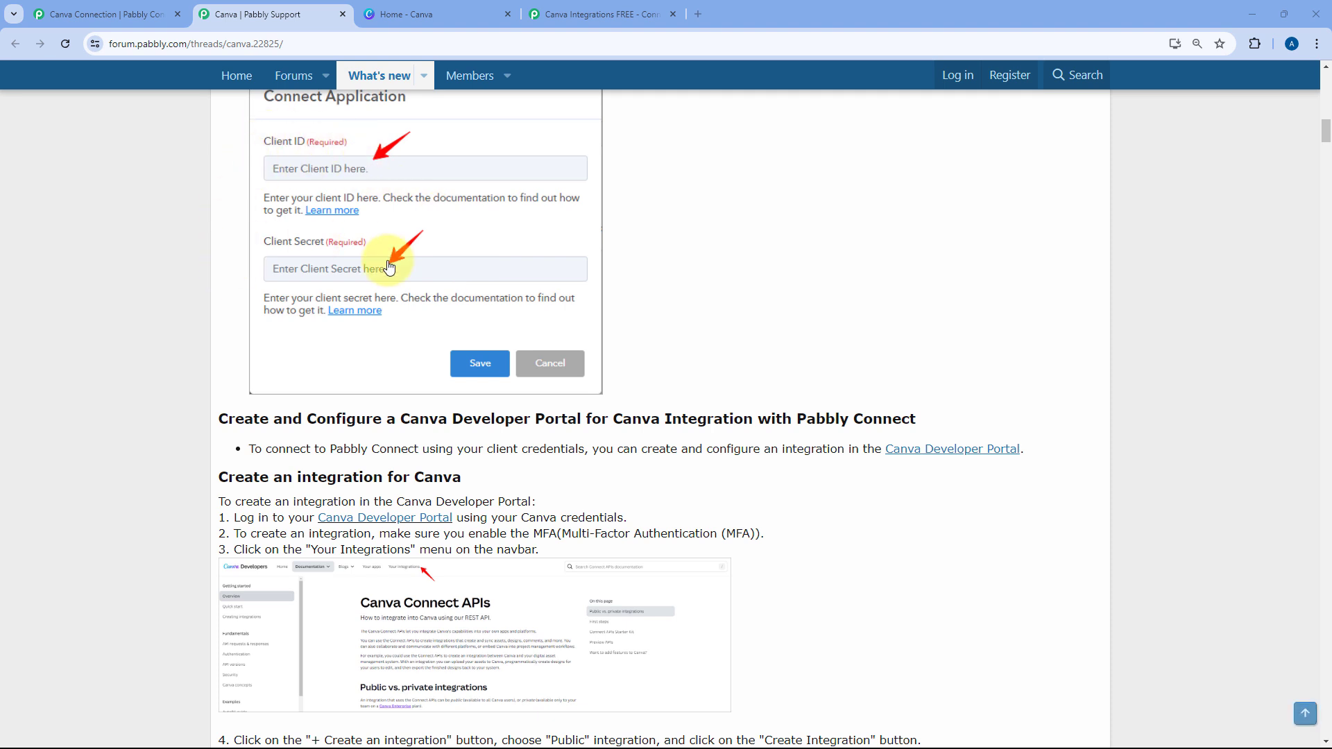
scroll(166, 284, "down", 3)
scroll(155, 307, "down", 1)
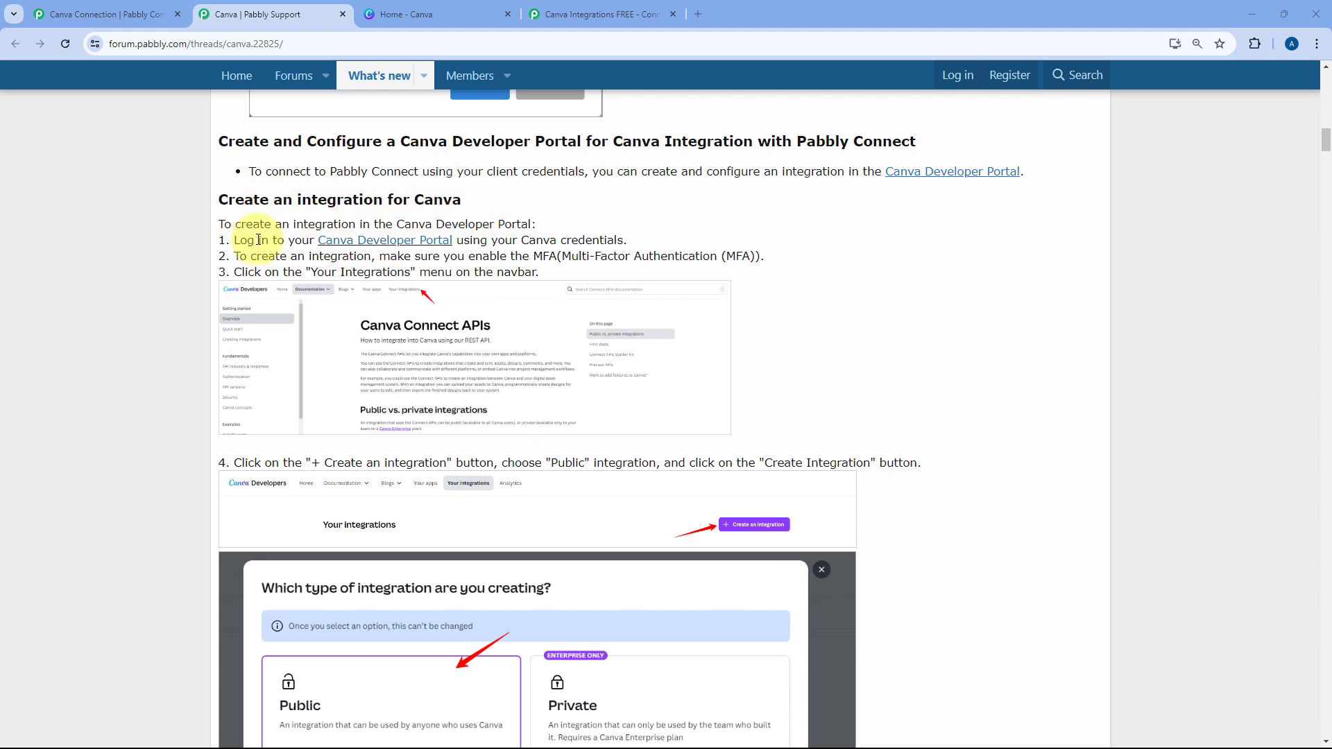
Go to Your integrations in the Canva Developer Portal and try creating a public integration.
left_click(392, 246)
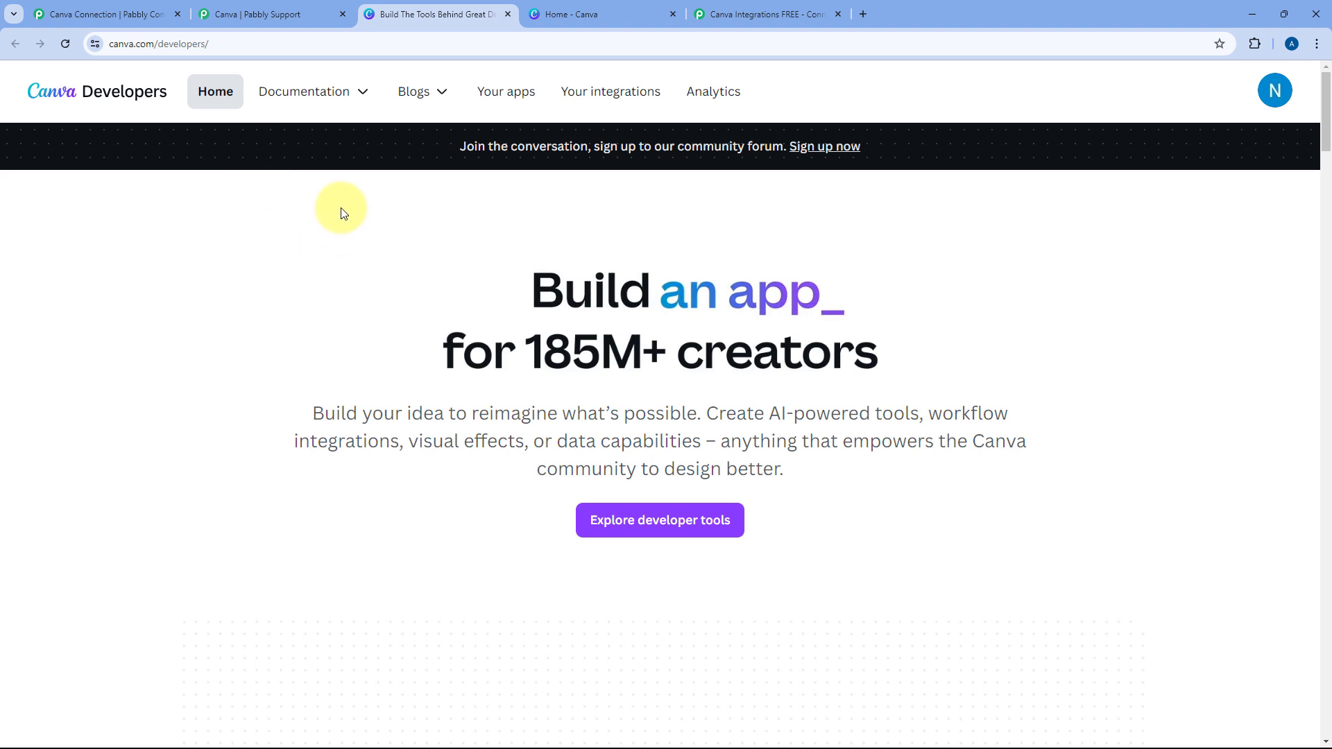
left_click(615, 98)
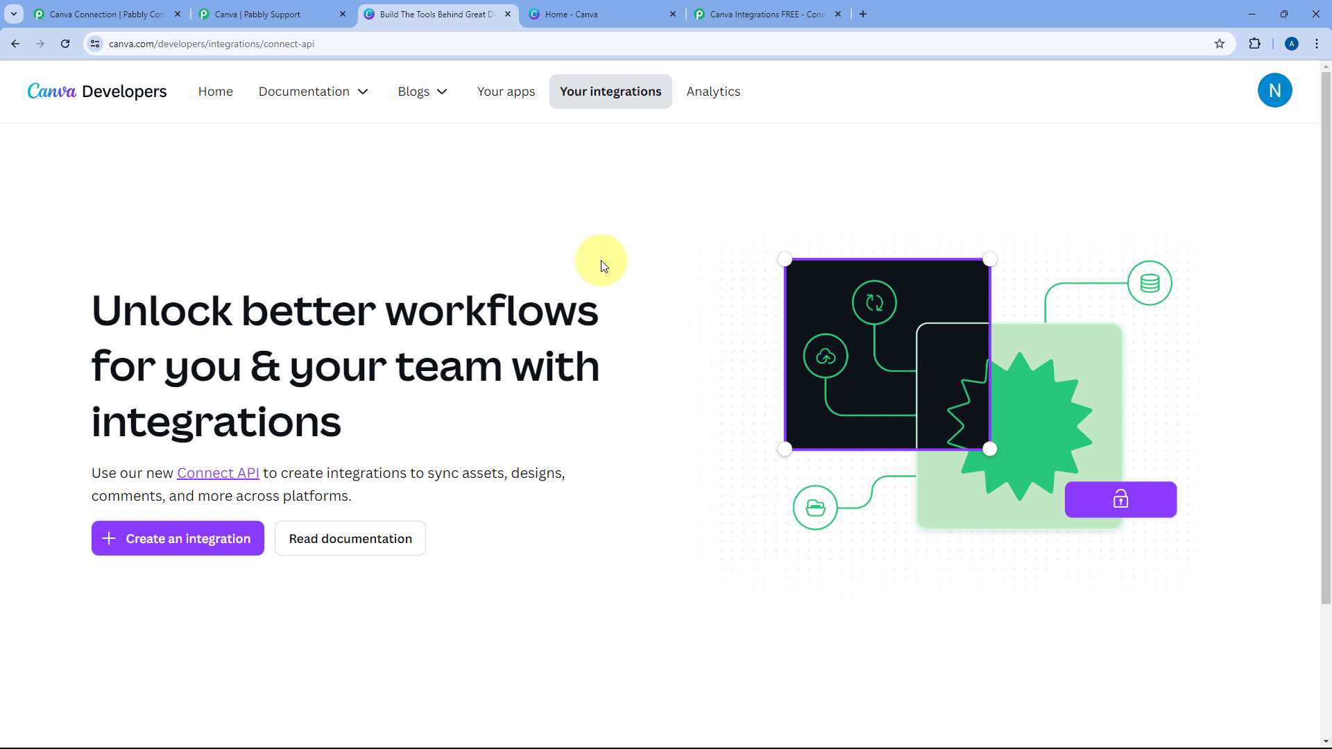
left_click(194, 549)
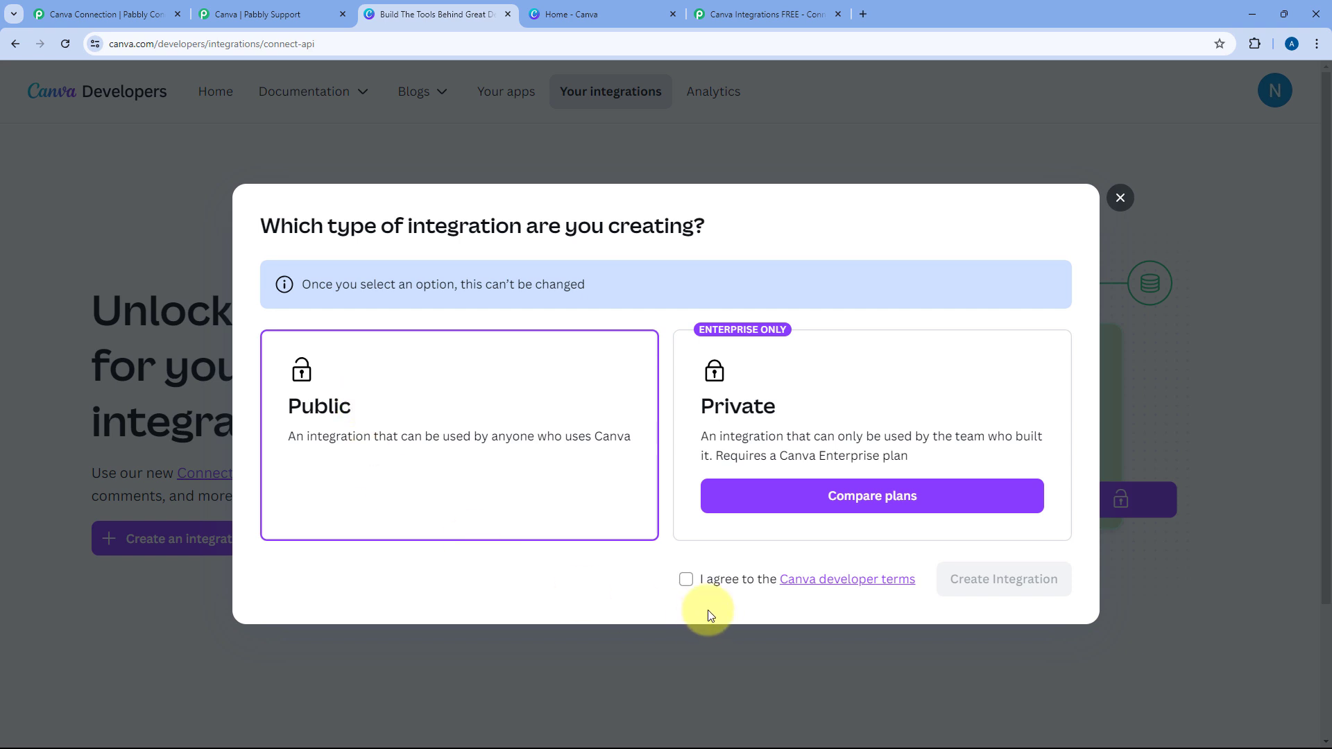
left_click(686, 581)
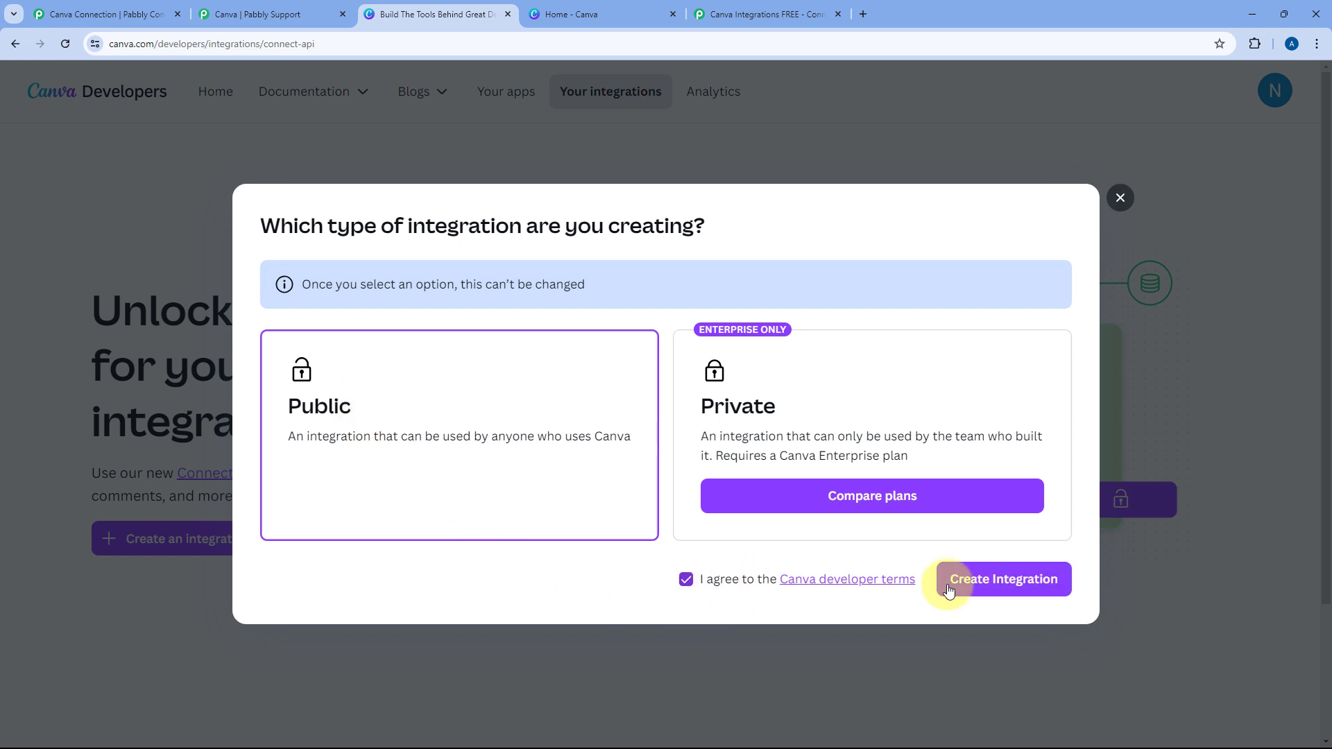
left_click(1016, 586)
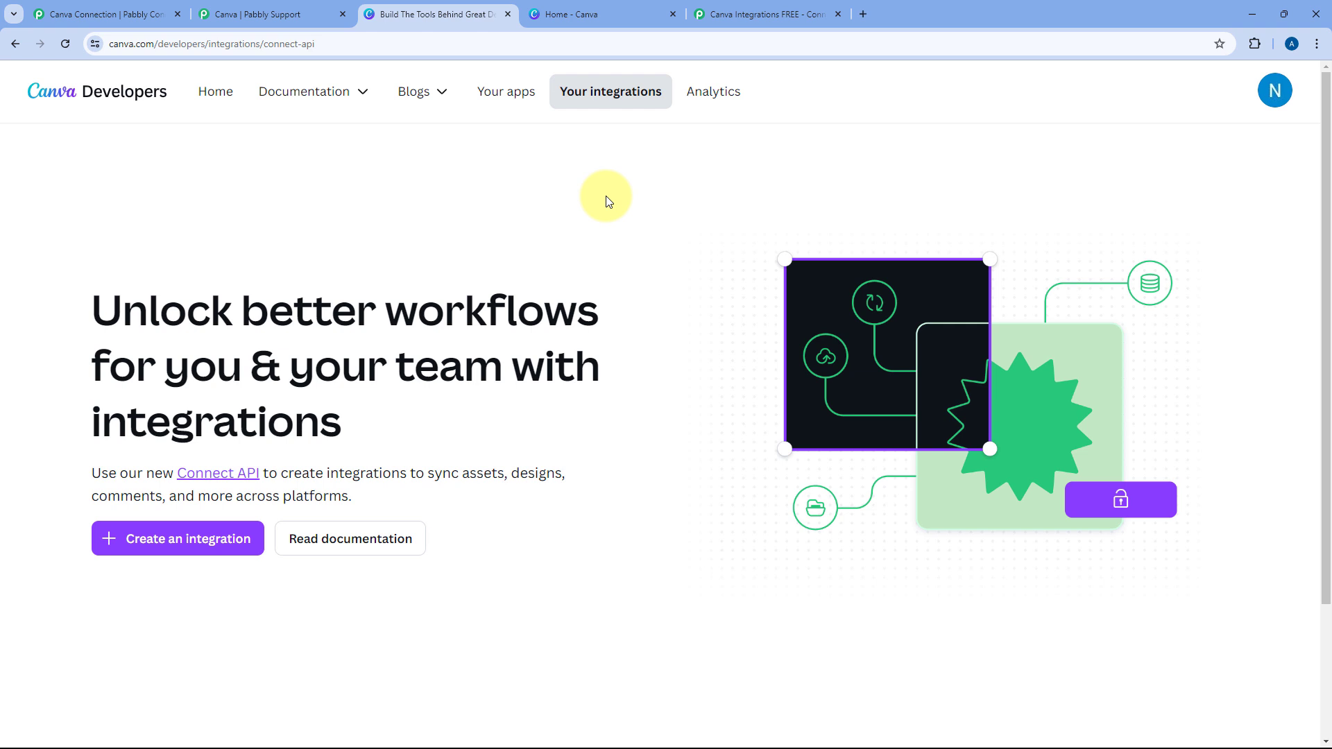
Start enabling authenticator-app MFA in Canva's Login & security settings, confirming the saved account password.
left_click(1278, 95)
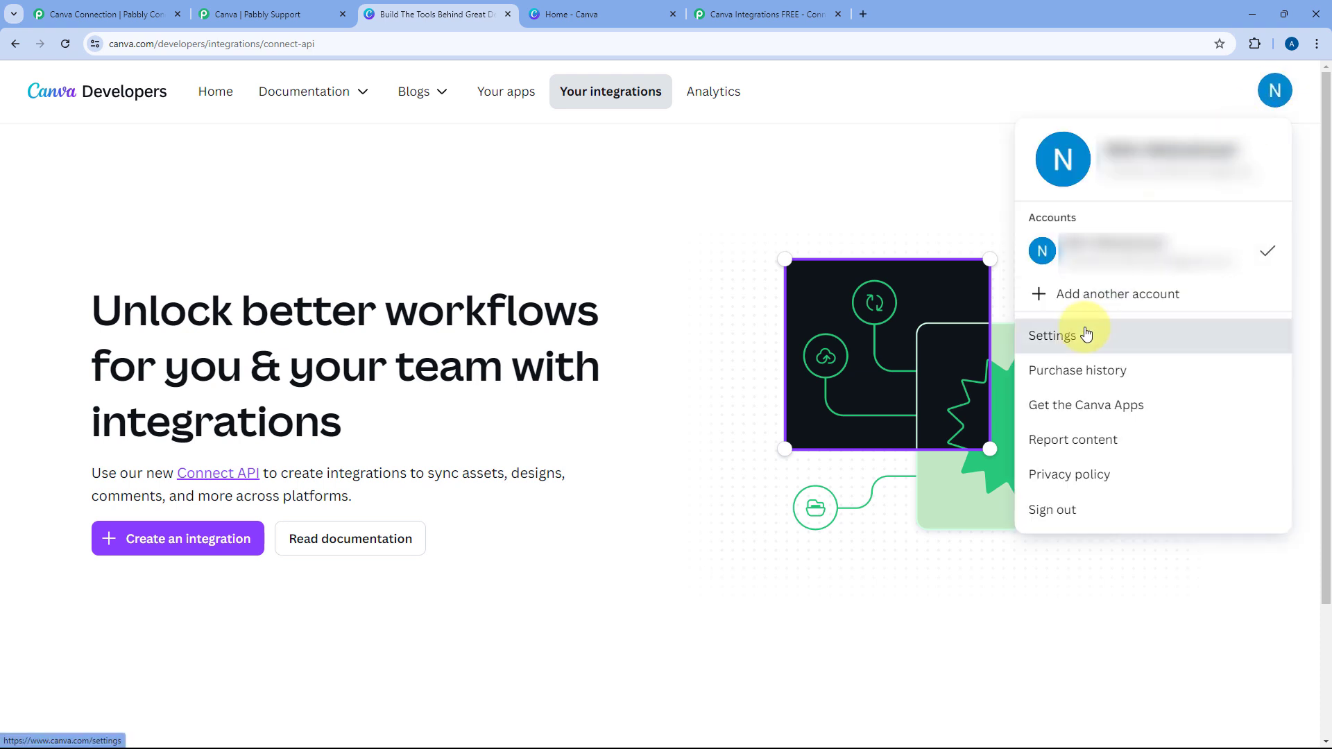
left_click(1087, 335)
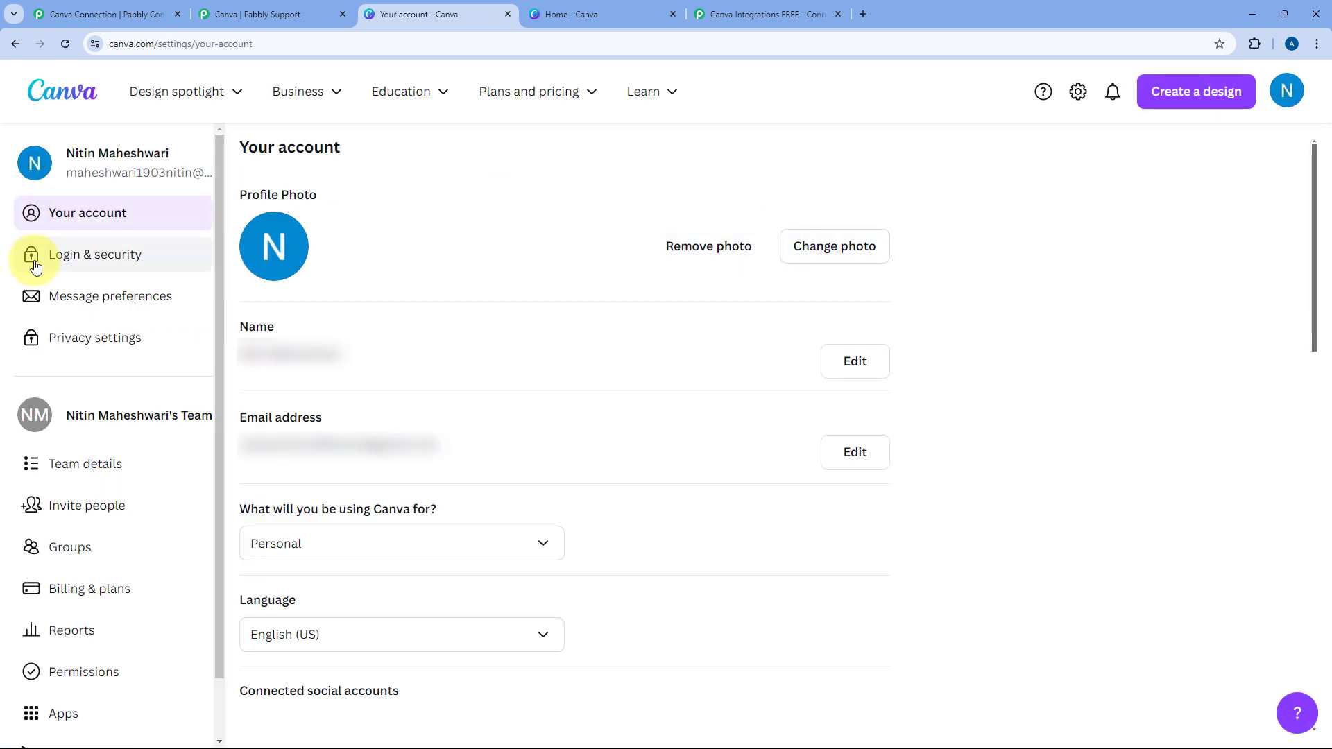
left_click(36, 267)
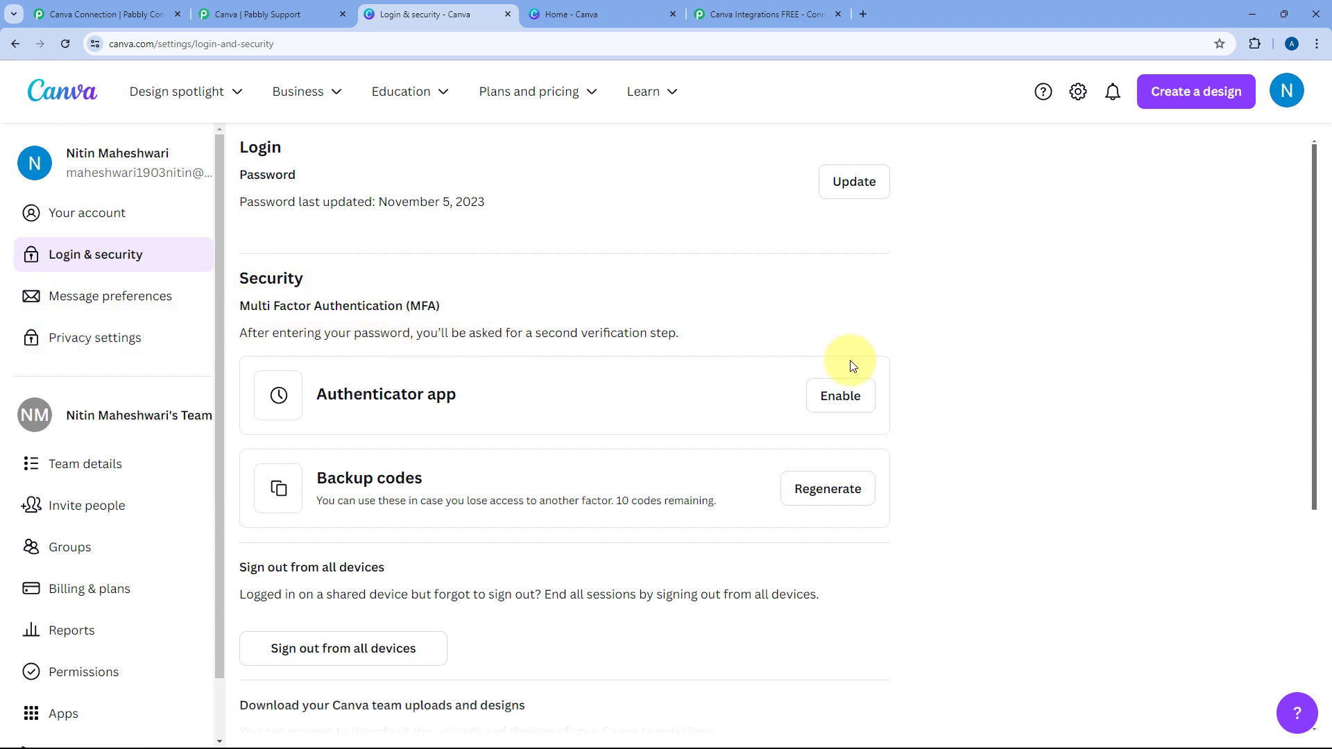
left_click(835, 400)
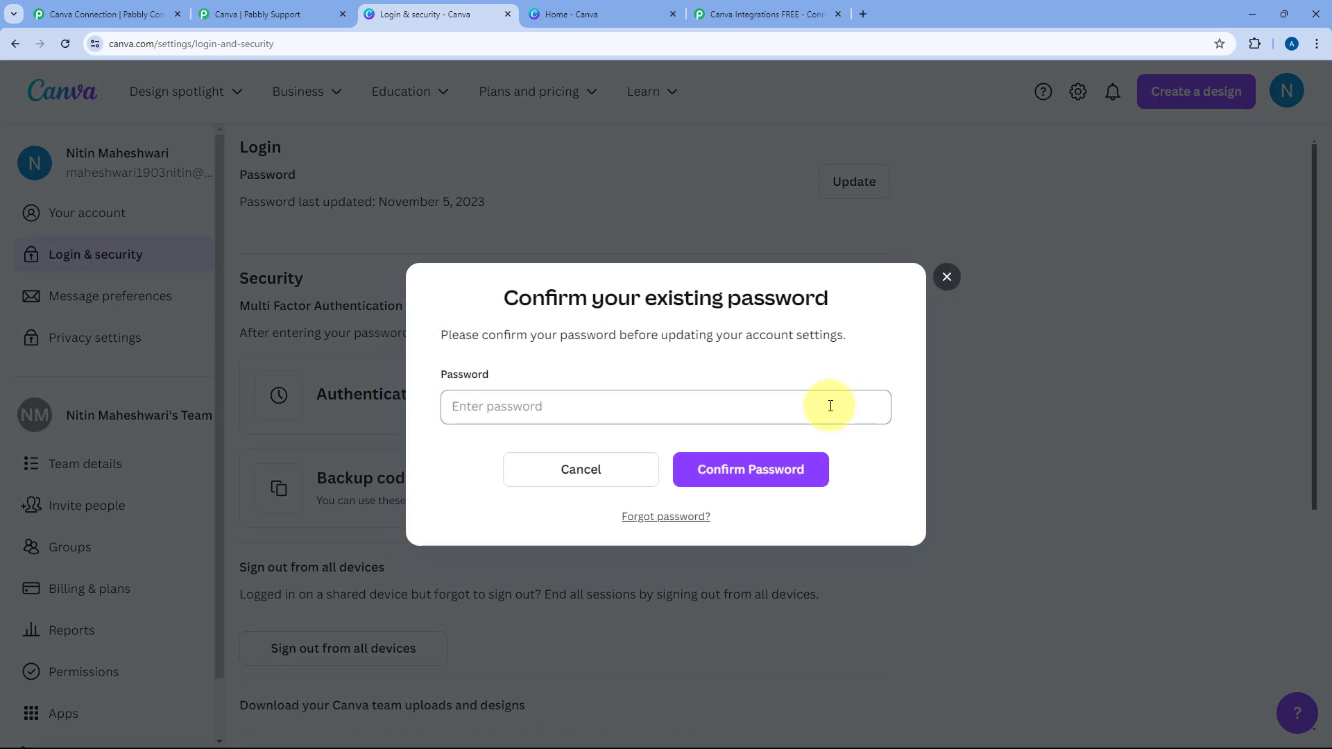
left_click(743, 393)
left_click(632, 447)
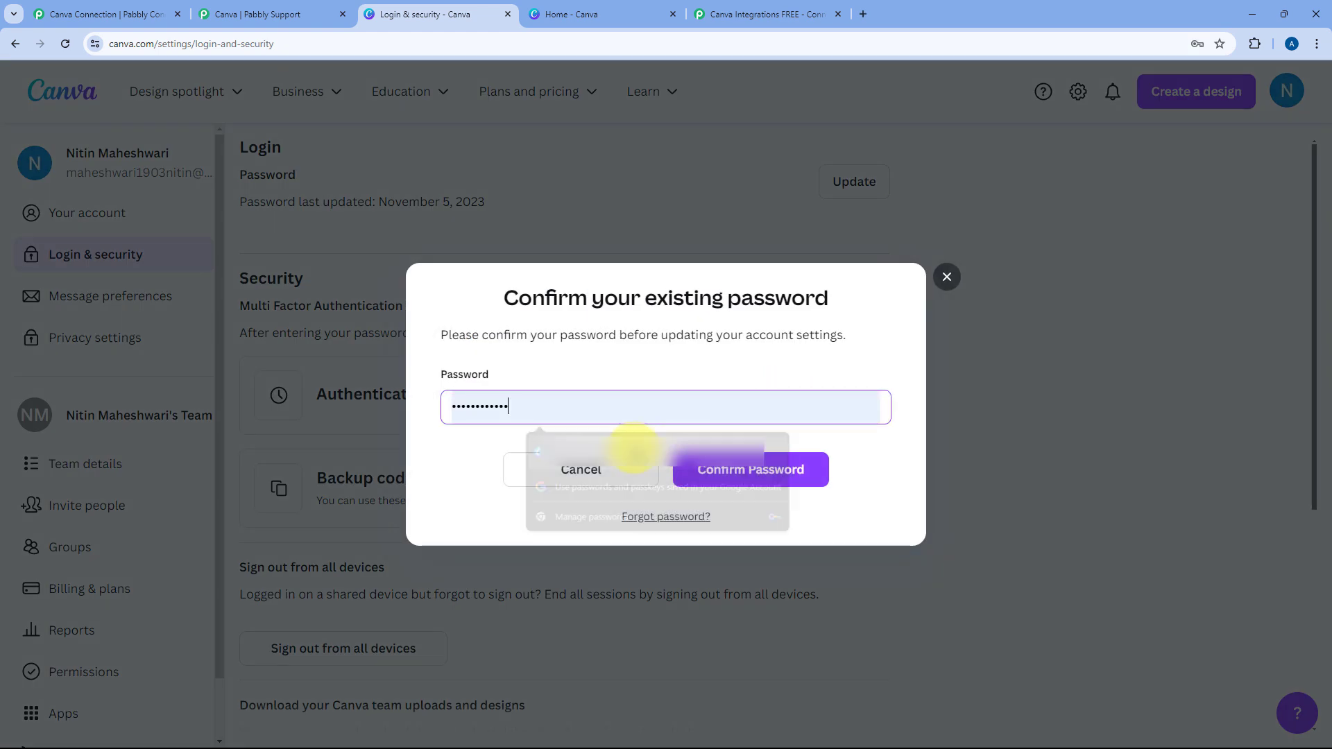
left_click(747, 468)
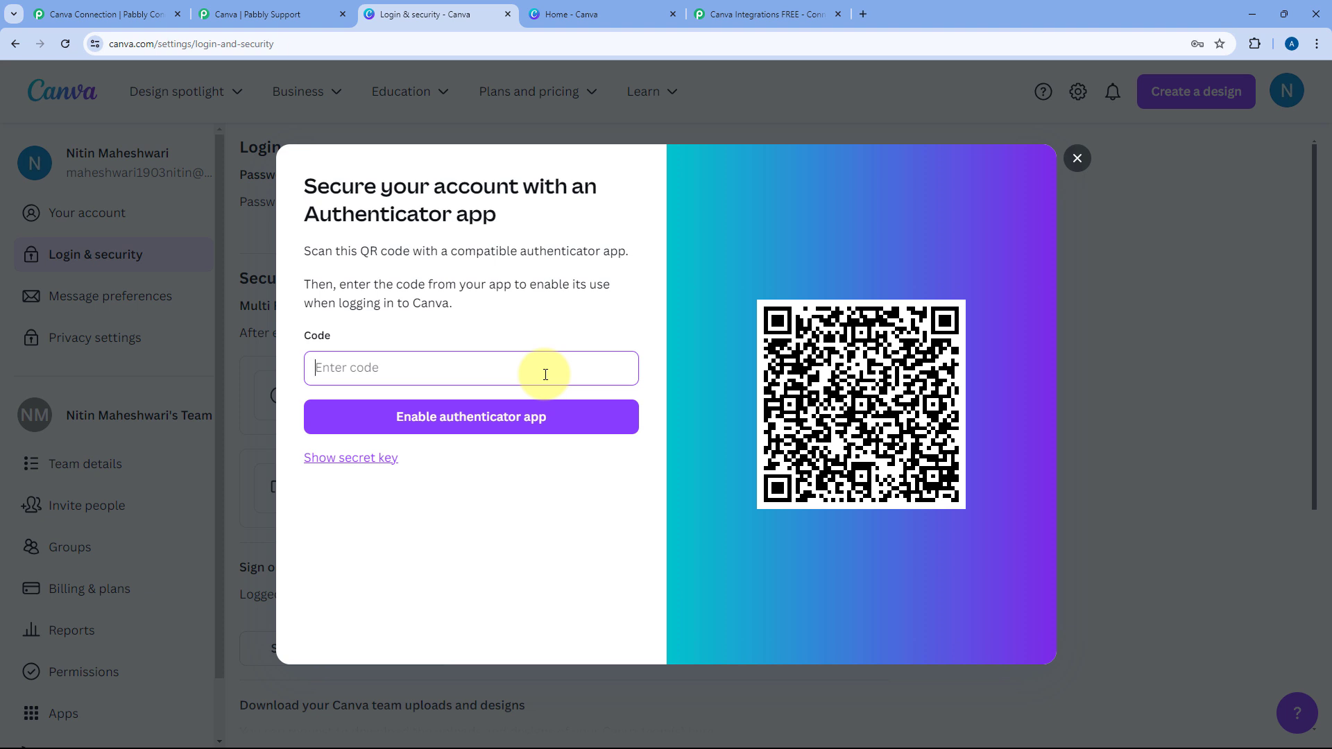
Verify the authenticator app with its 6-digit code and keep the existing 10 backup codes active.
key("Return")
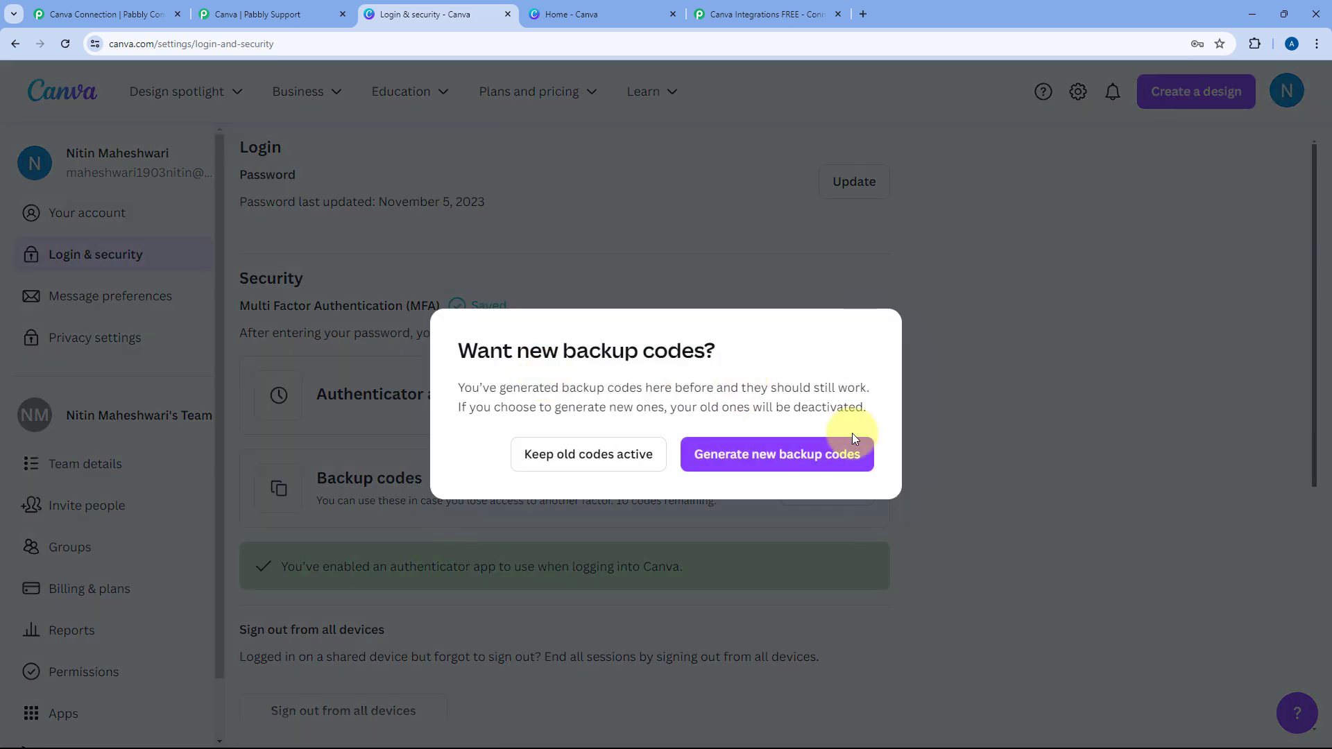
left_click(642, 455)
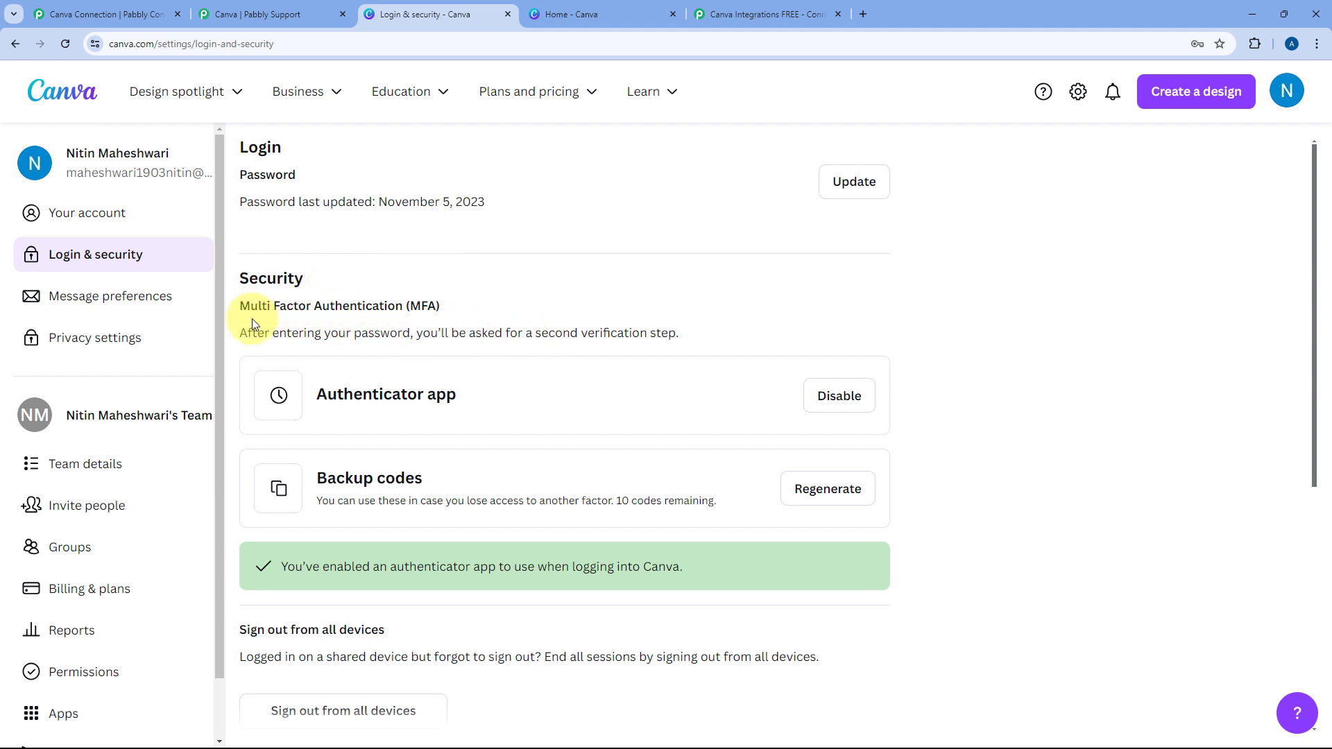
Create a new public integration in Canva Developers after agreeing to the developer terms.
left_click(17, 46)
left_click(17, 46)
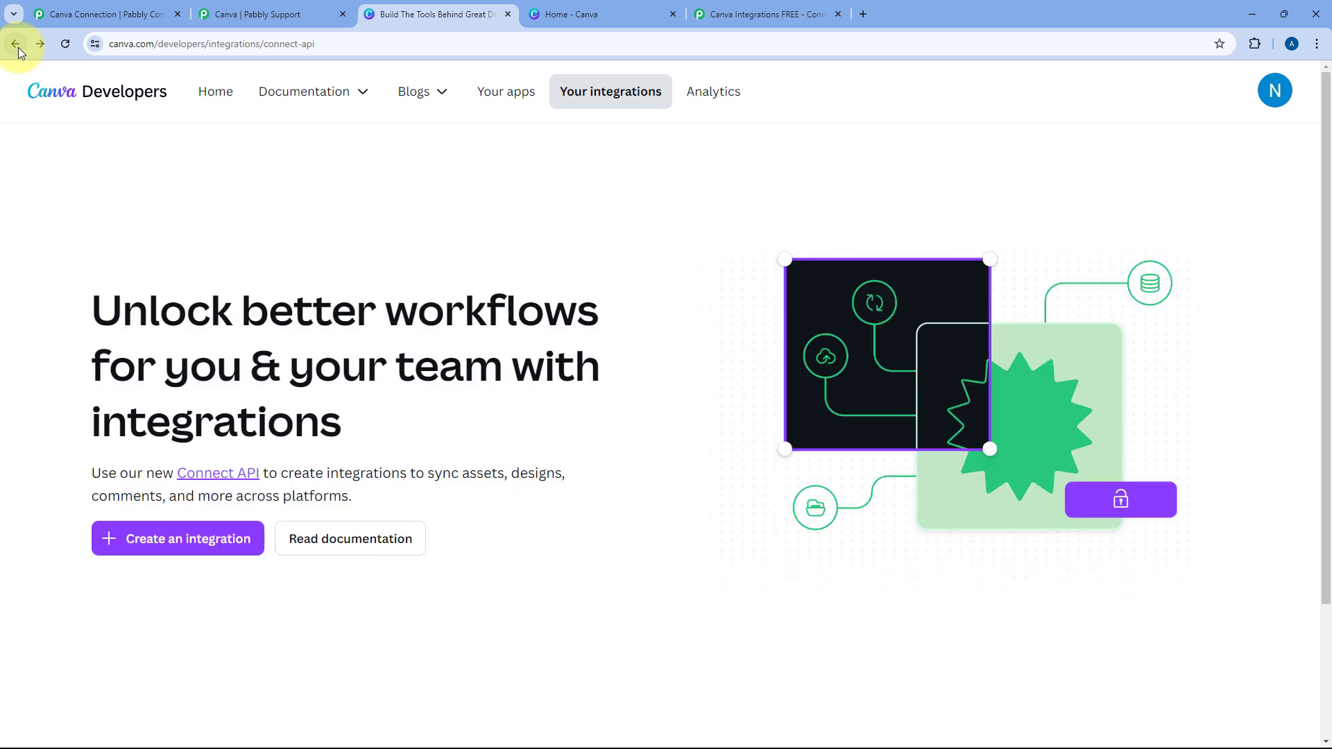
left_click(154, 540)
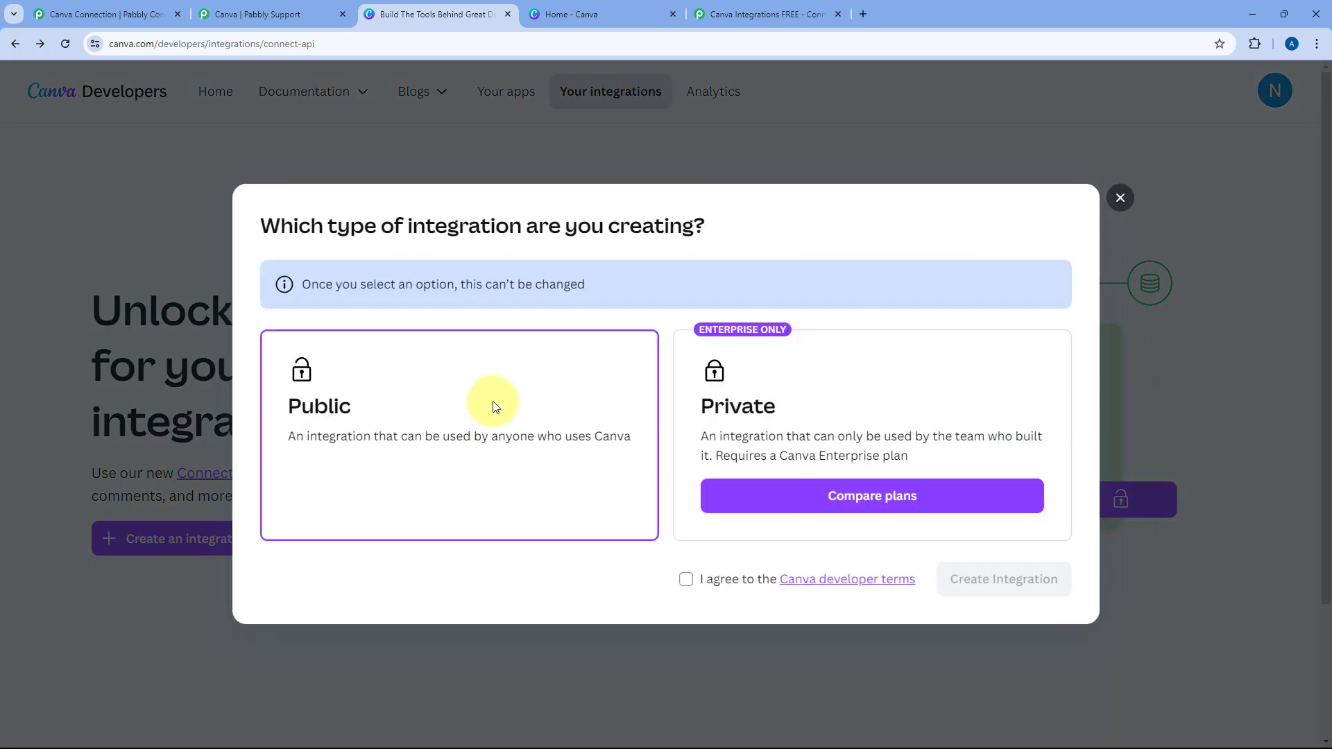
left_click(718, 594)
left_click(1047, 582)
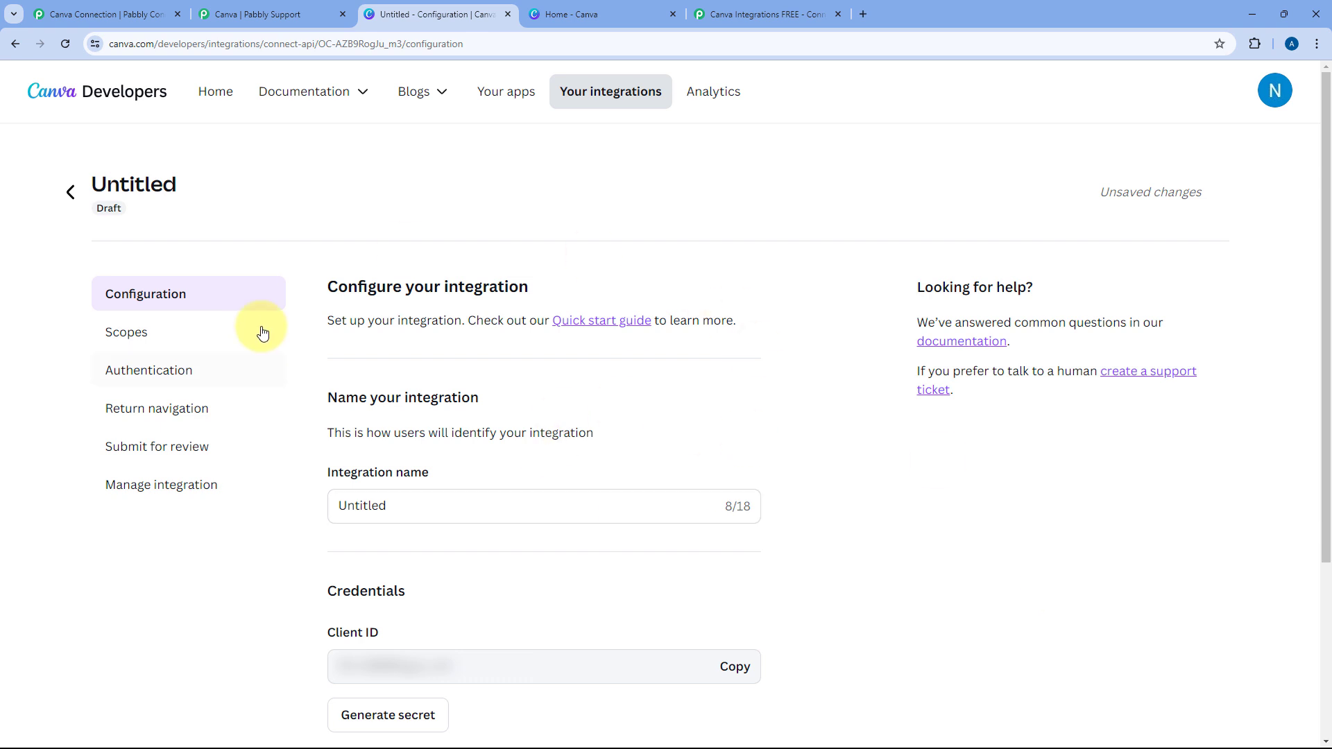
Rename the integration from Untitled to Pabbly Connect and generate its client secret.
scroll(513, 381, "down", 3)
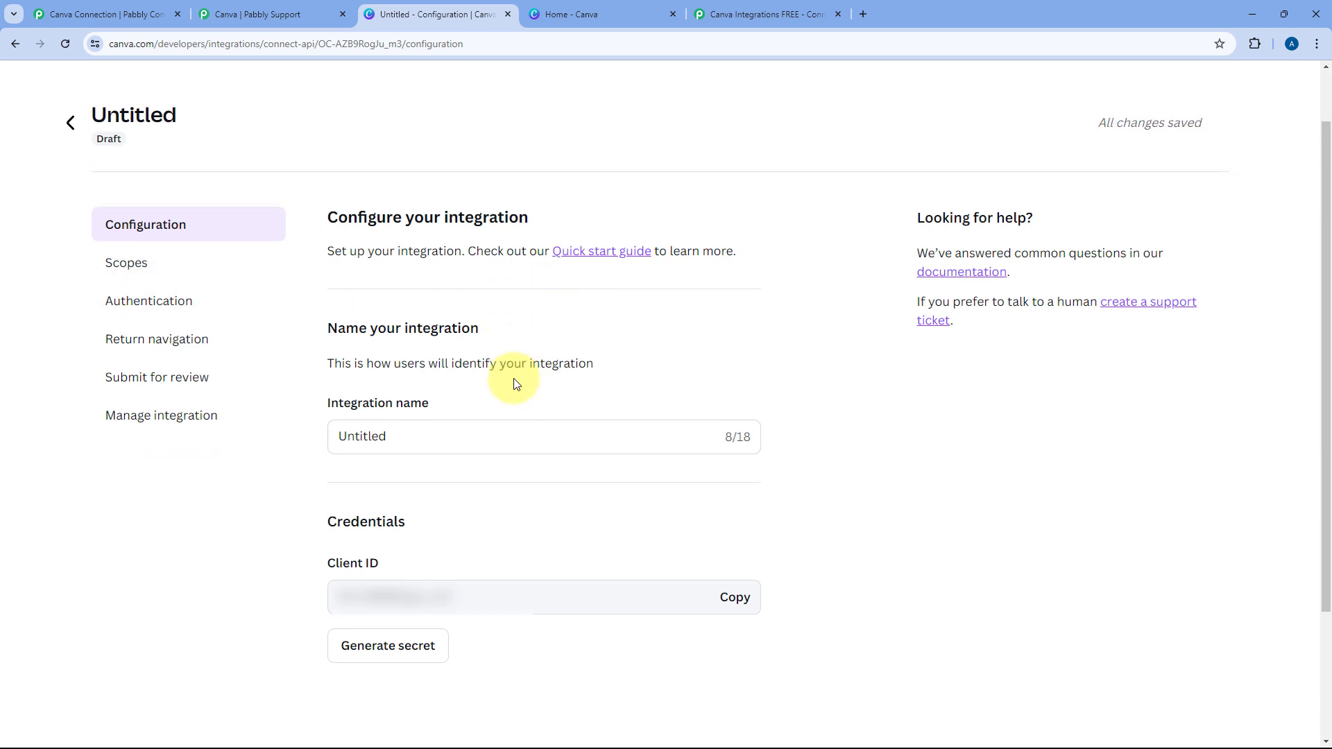
left_click(422, 306)
left_click_drag(428, 300, 280, 311)
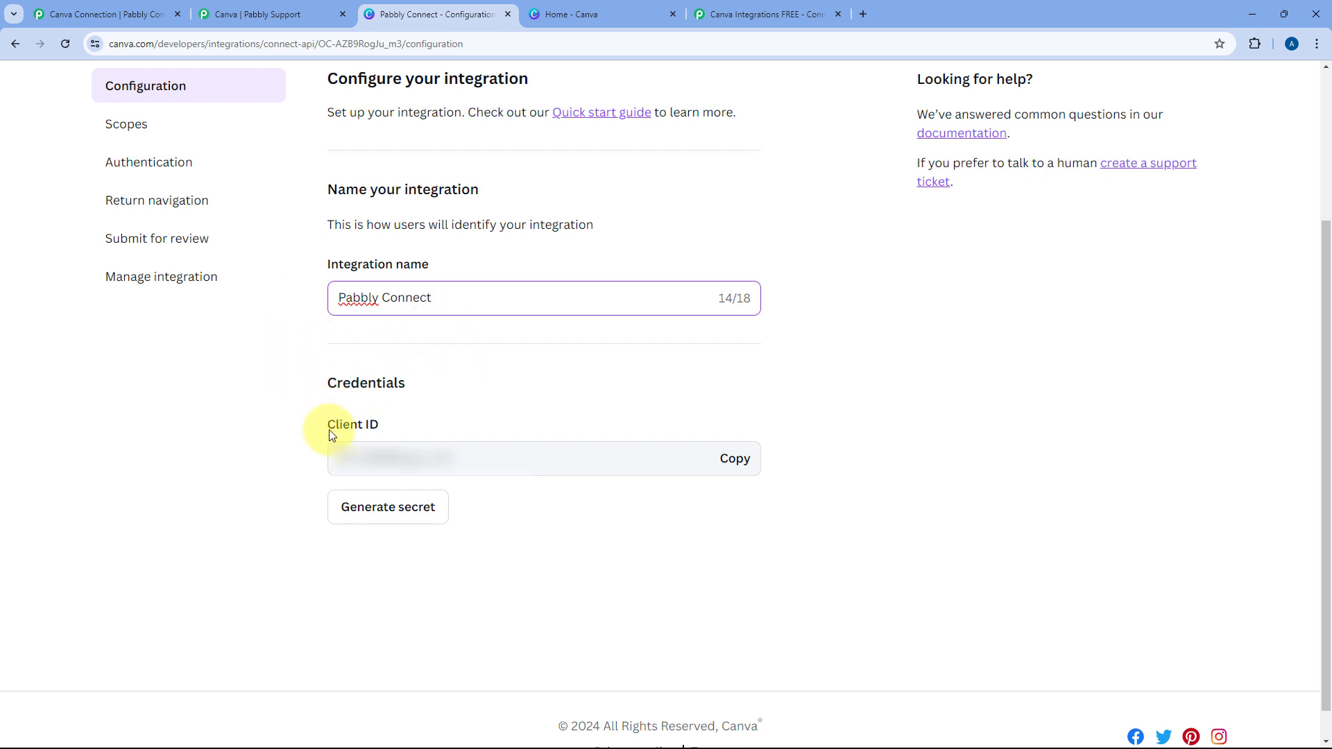
left_click(386, 508)
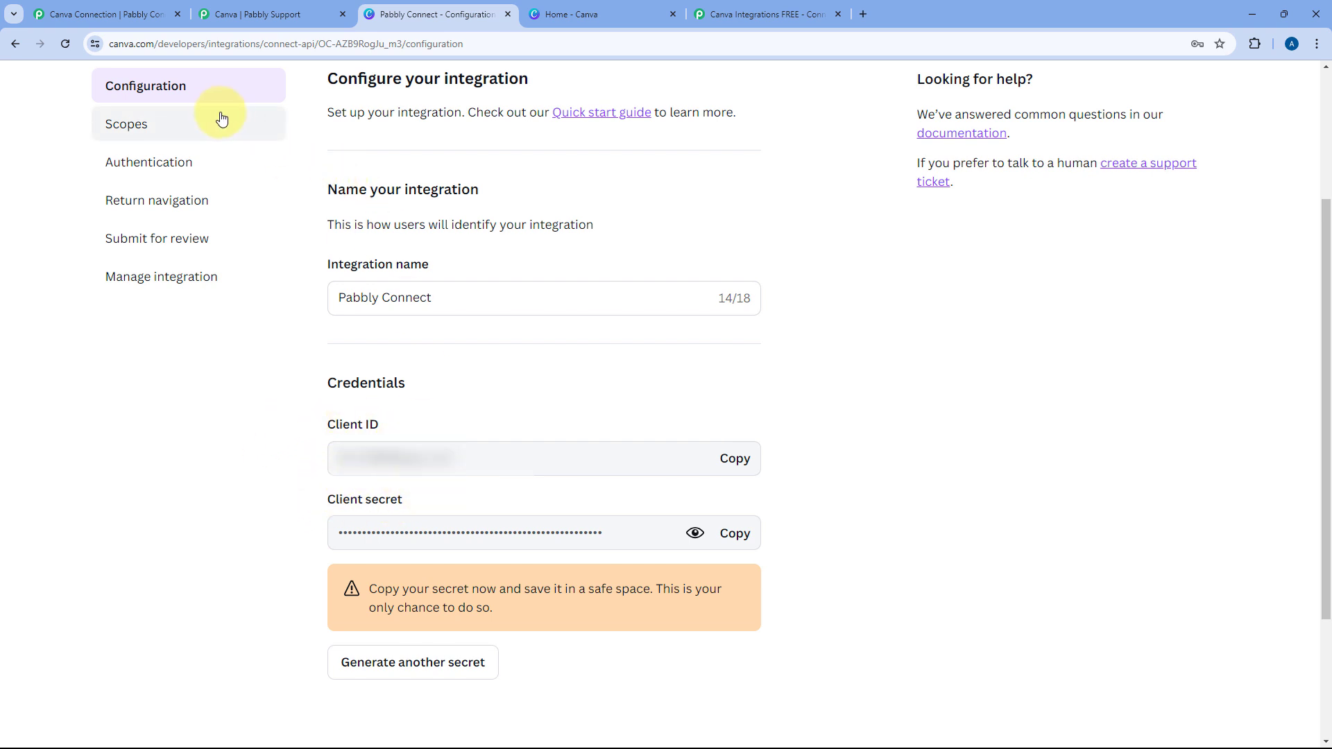
left_click(250, 14)
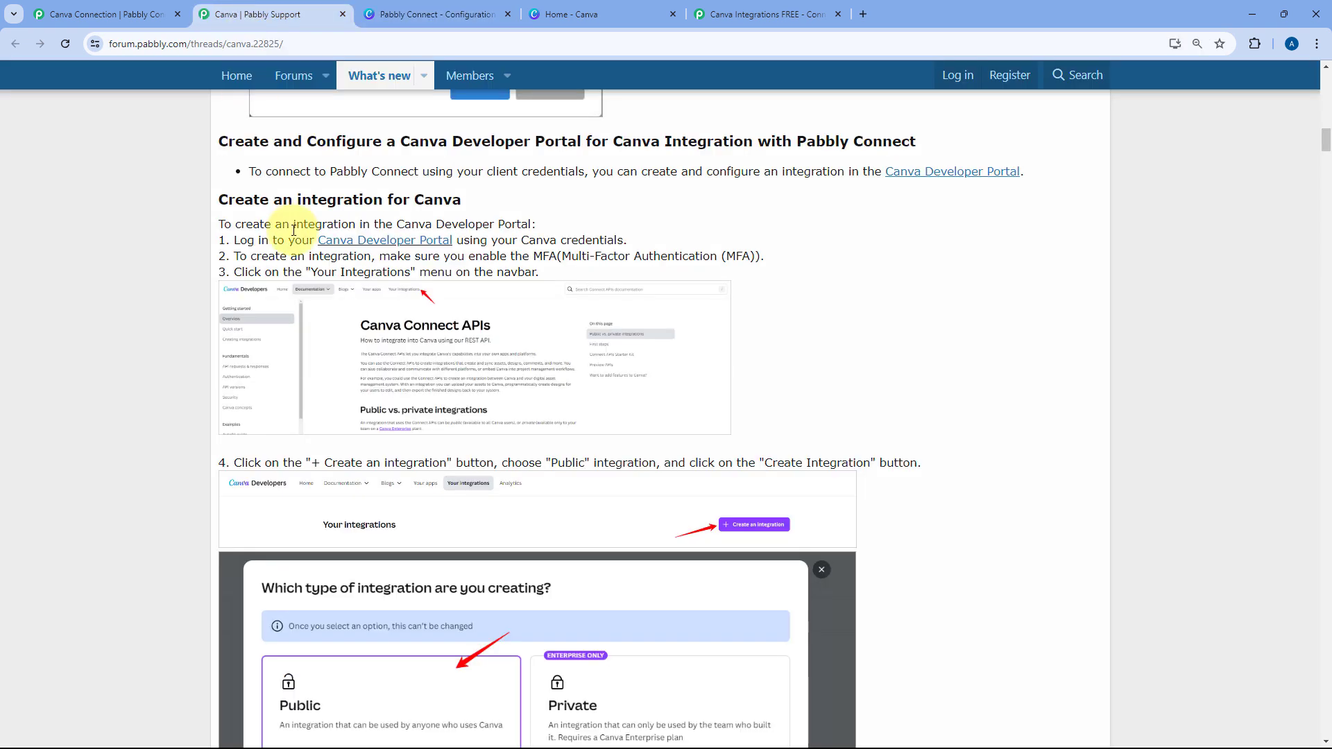
scroll(321, 284, "down", 6)
scroll(321, 284, "down", 9)
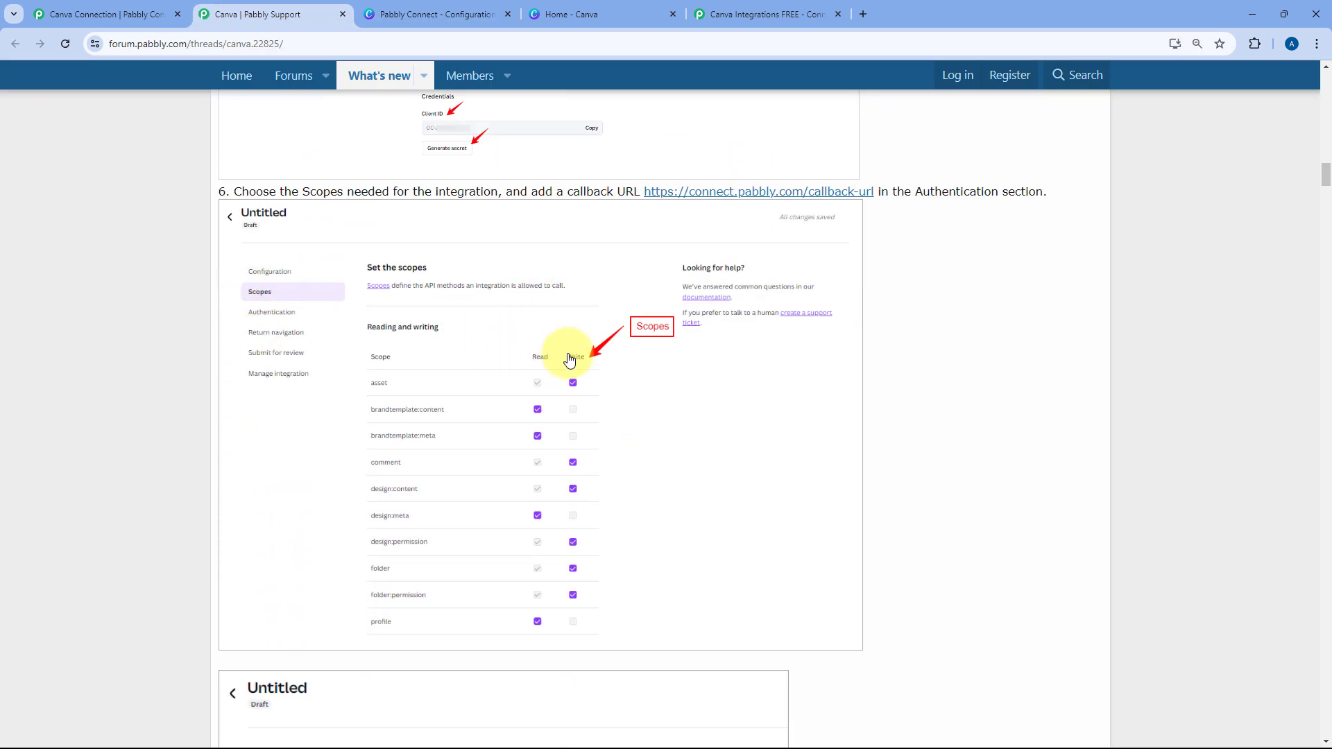
scroll(567, 360, "down", 1)
scroll(564, 436, "down", 5)
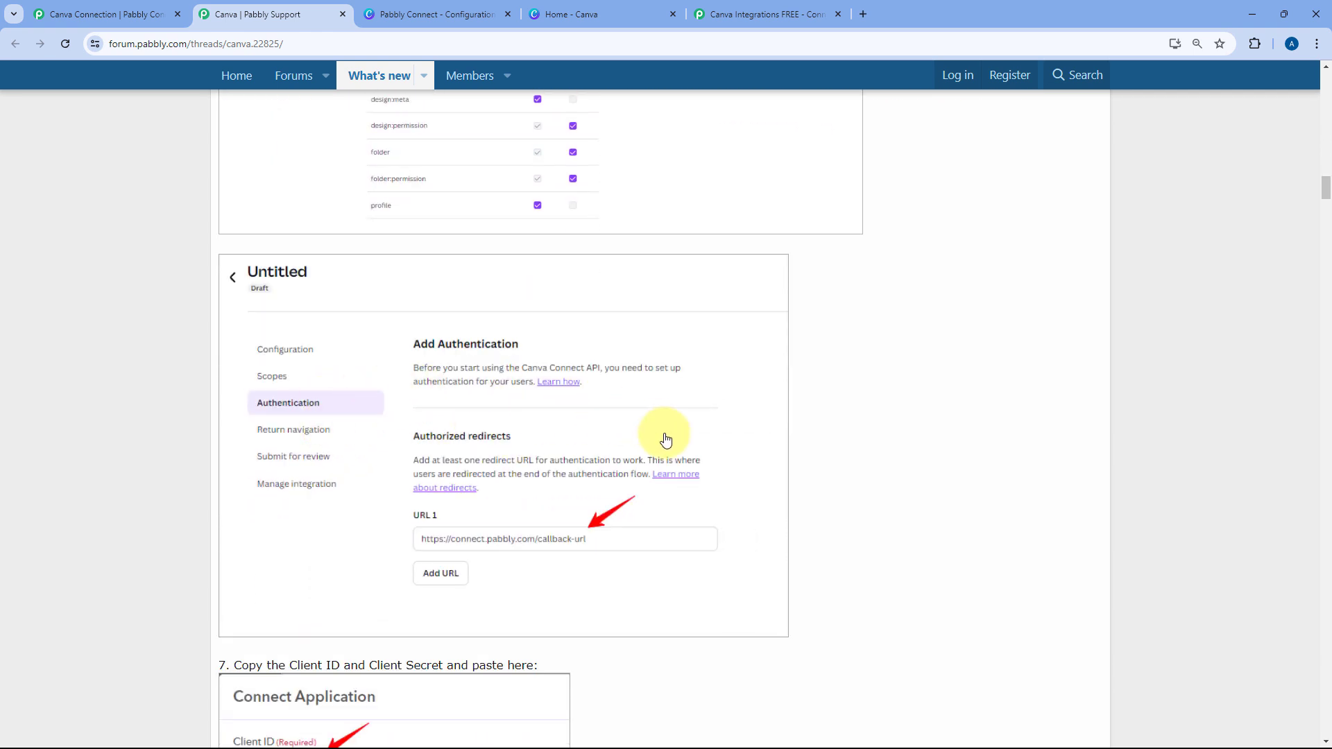
left_click(460, 8)
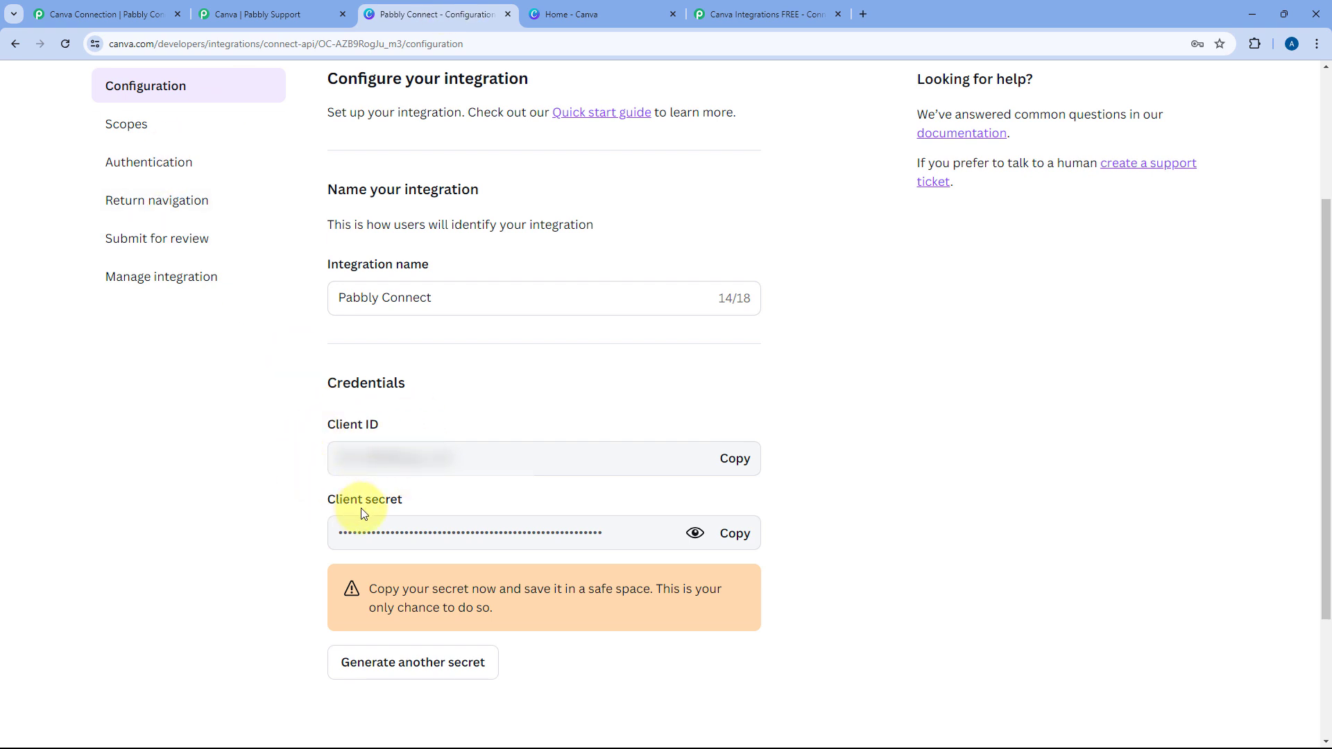
Grant write scopes for assets, comments, designs, design permissions, folders, folder permissions, and profile read.
left_click(145, 125)
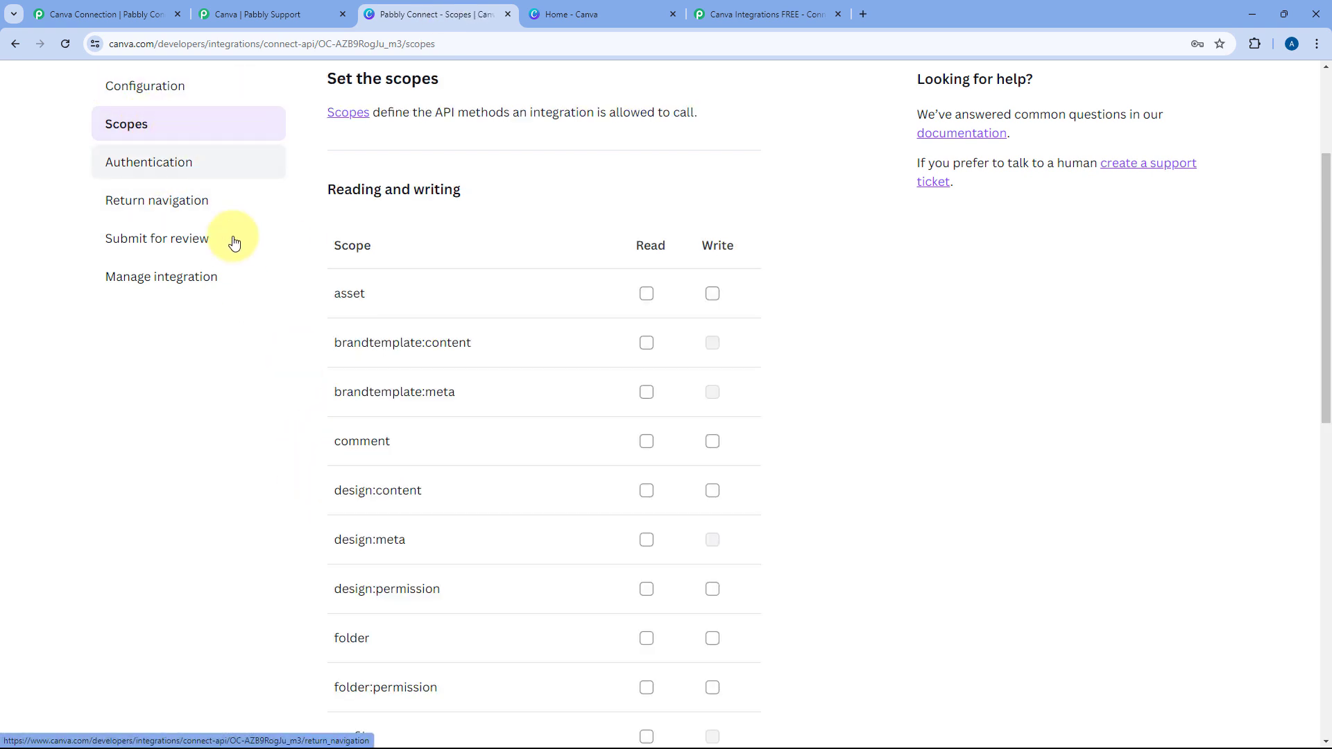
left_click(712, 293)
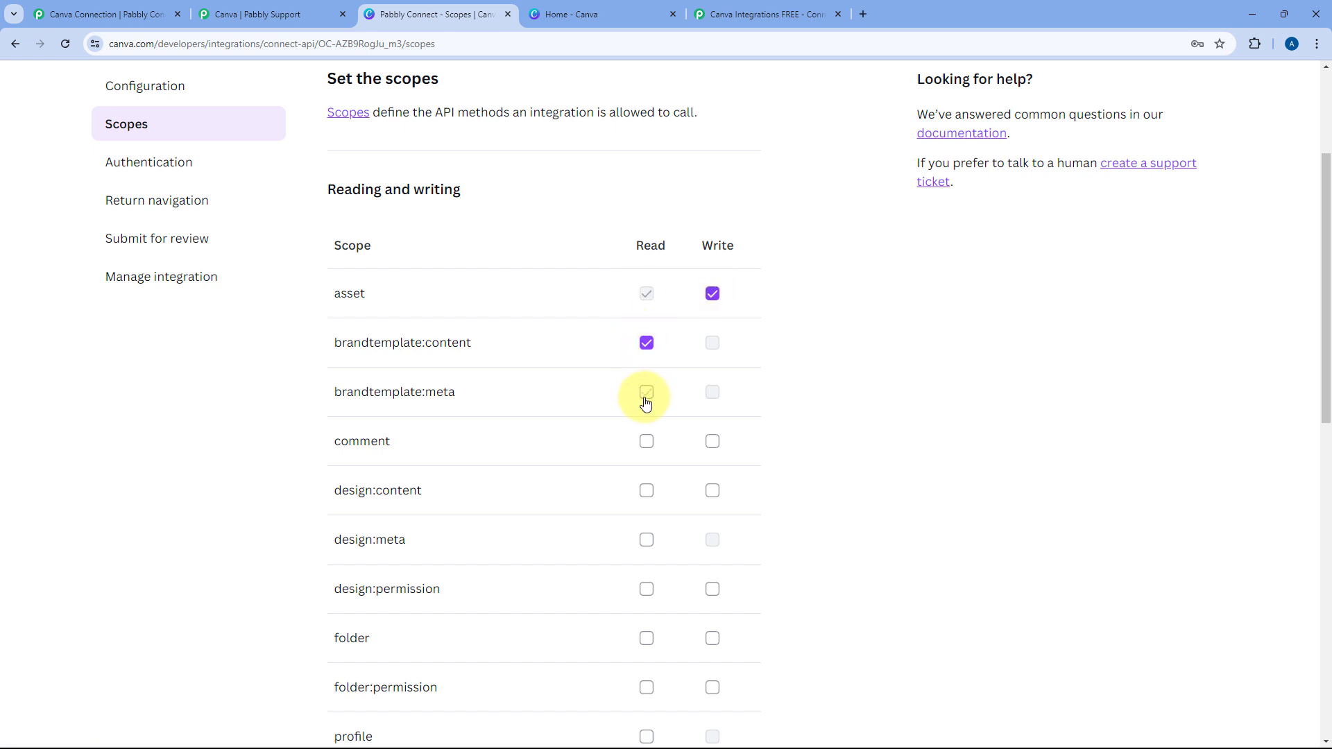
left_click(712, 441)
scroll(707, 437, "down", 1)
left_click(711, 432)
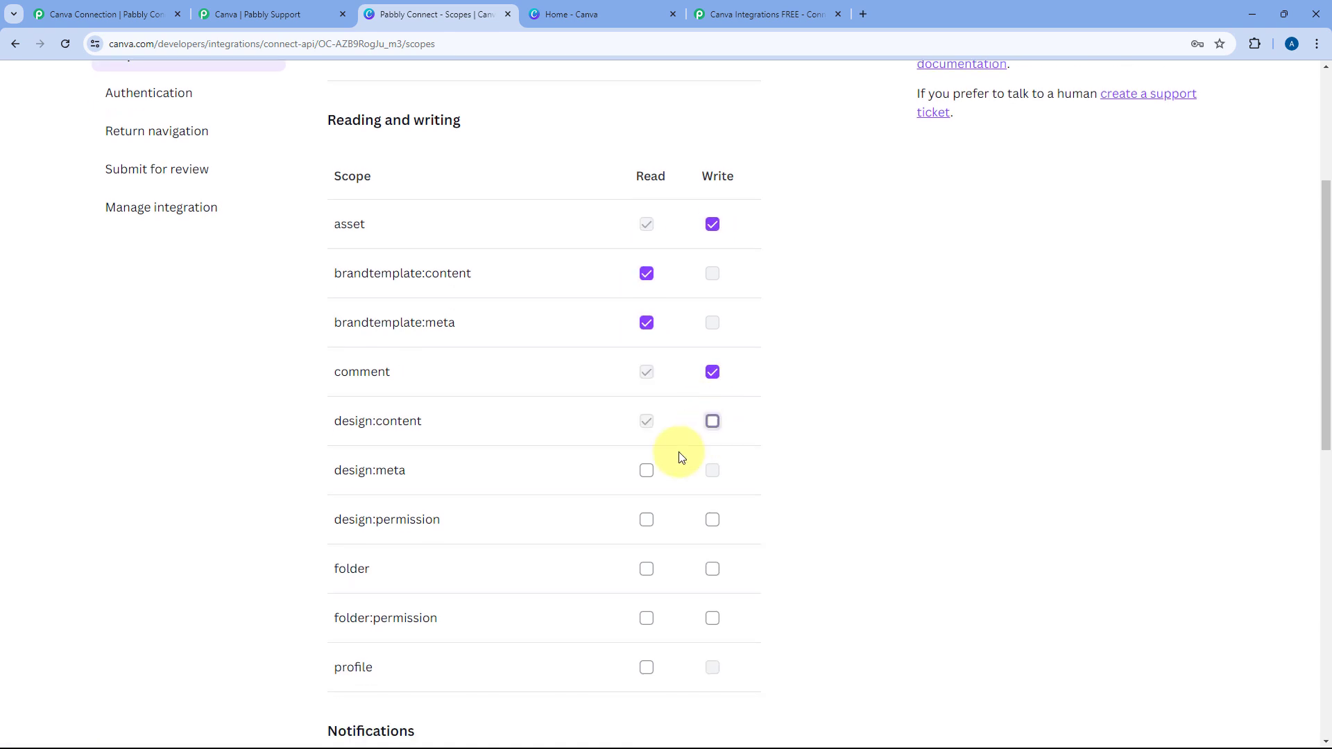
left_click(712, 520)
left_click(713, 569)
left_click(713, 618)
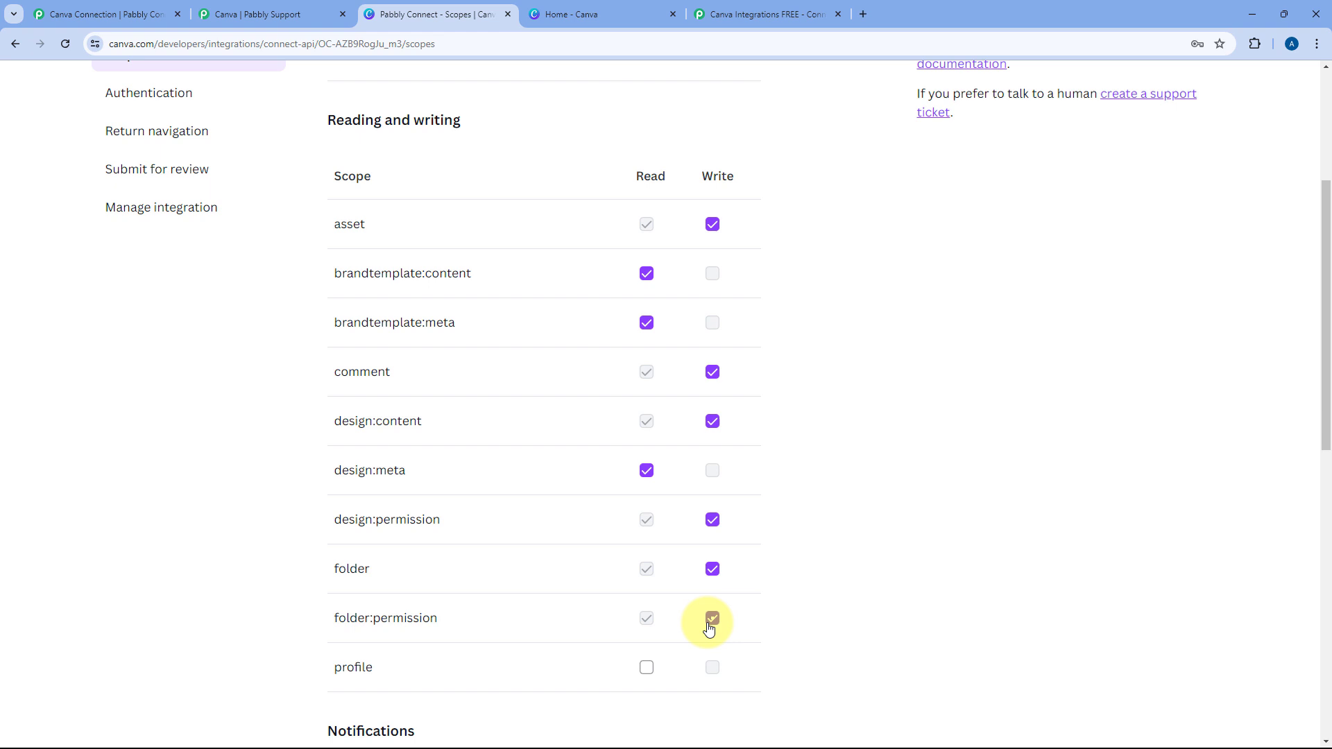
left_click(647, 667)
scroll(521, 529, "down", 6)
scroll(585, 281, "up", 1)
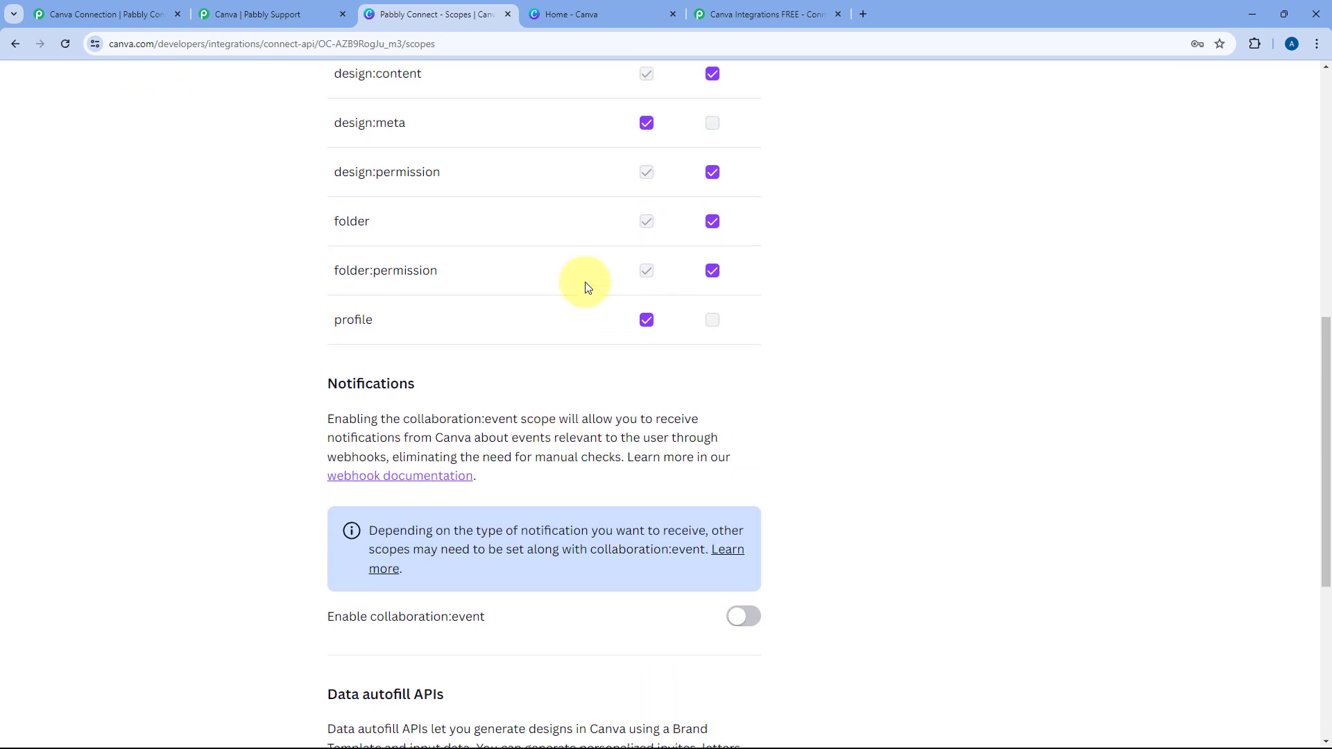
scroll(585, 282, "up", 9)
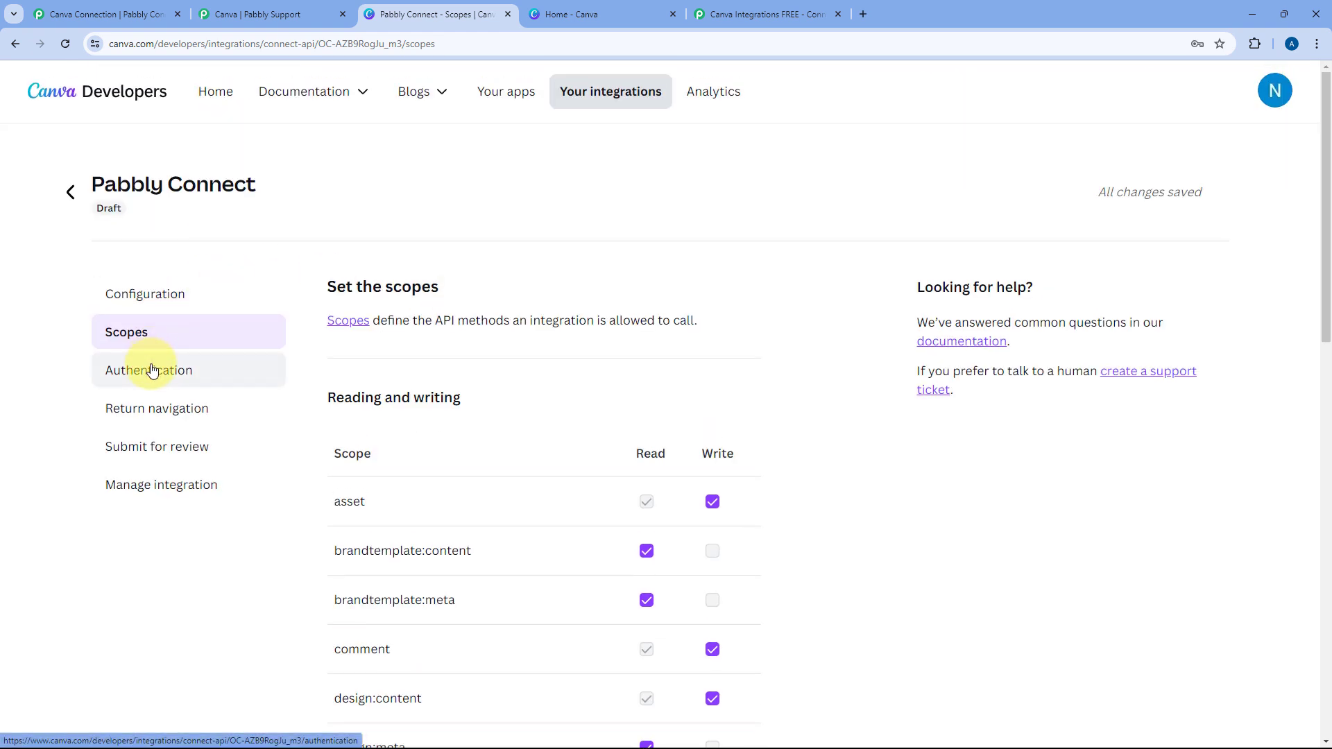
Delete the old localhost redirect URL from URL 1 in the integration's Authentication settings.
left_click(153, 372)
scroll(430, 333, "down", 2)
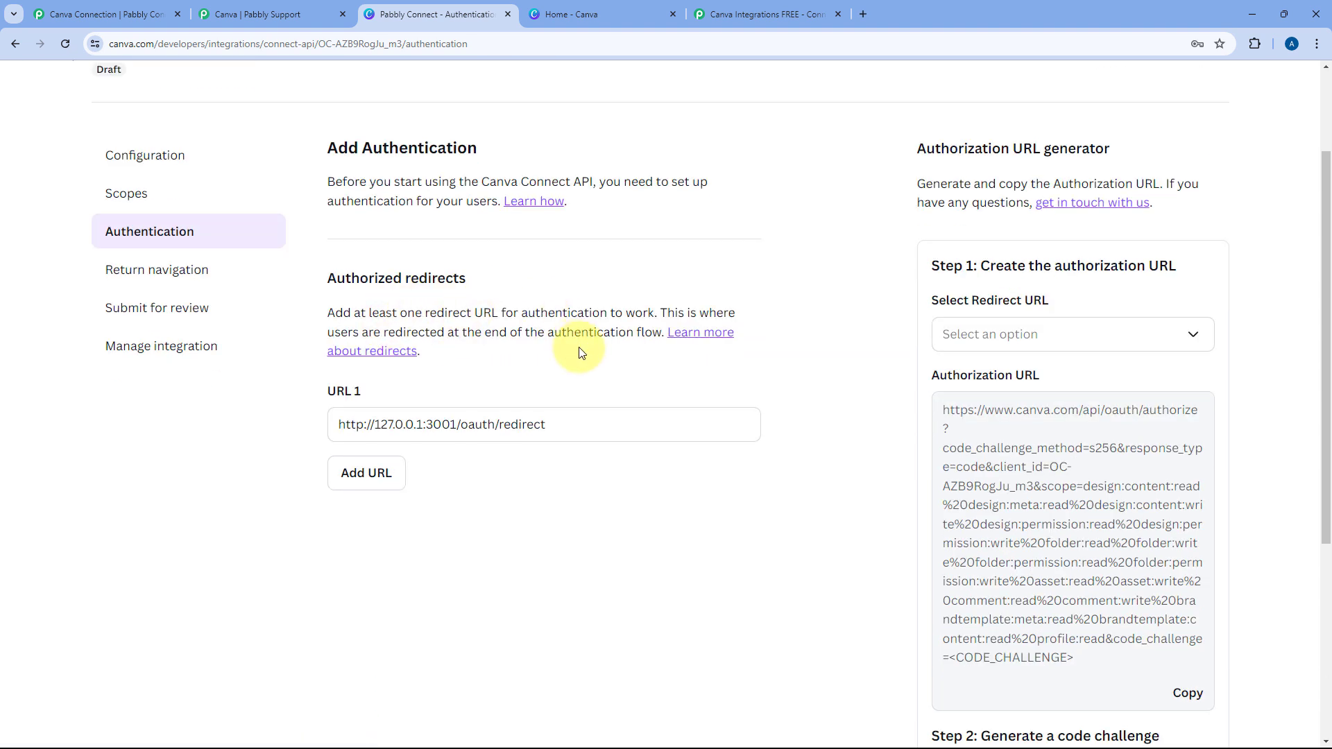
left_click_drag(594, 426, 339, 419)
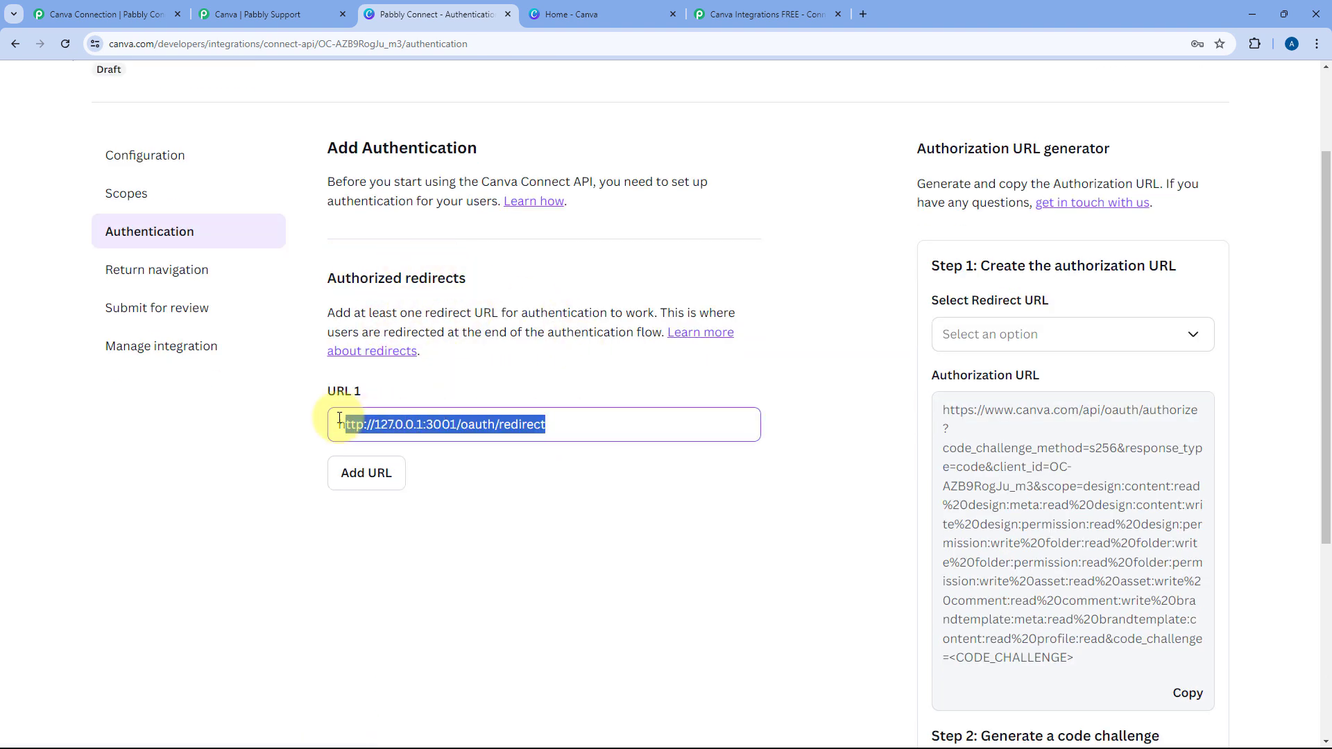
key("BackSpace")
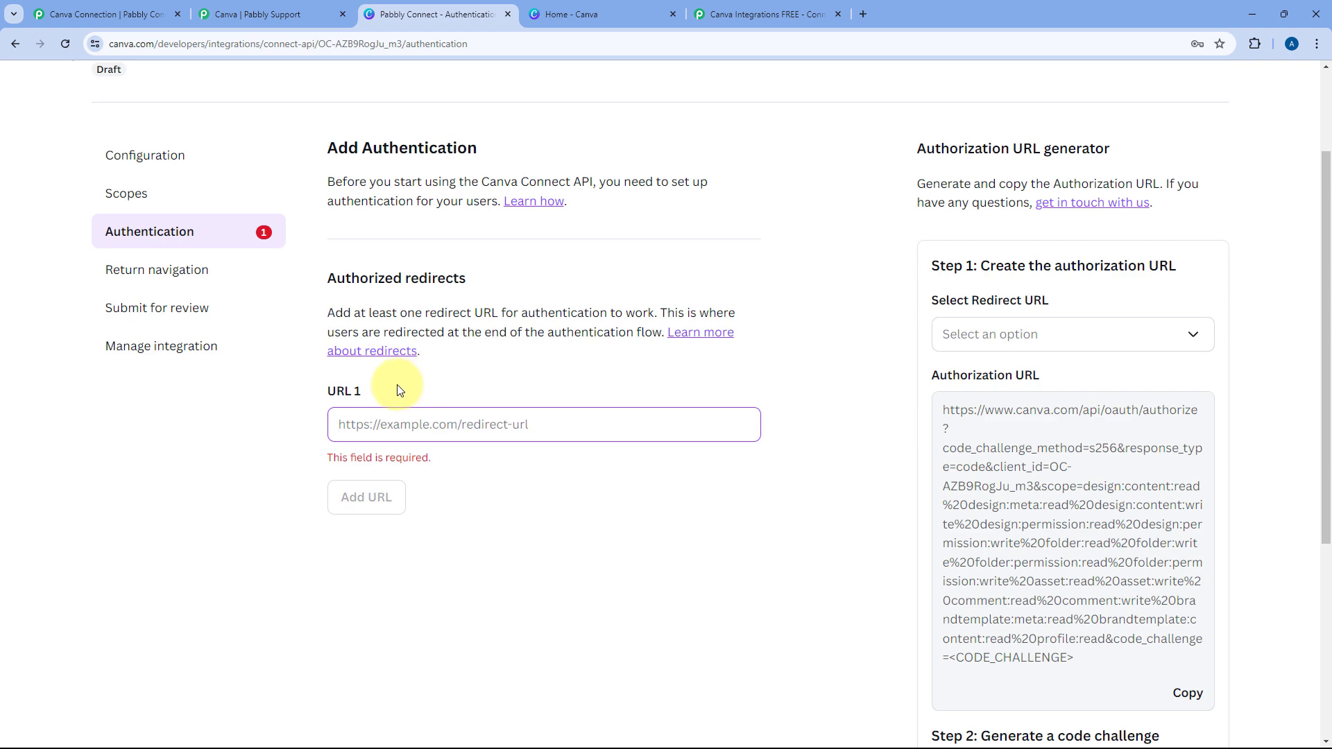
left_click(298, 14)
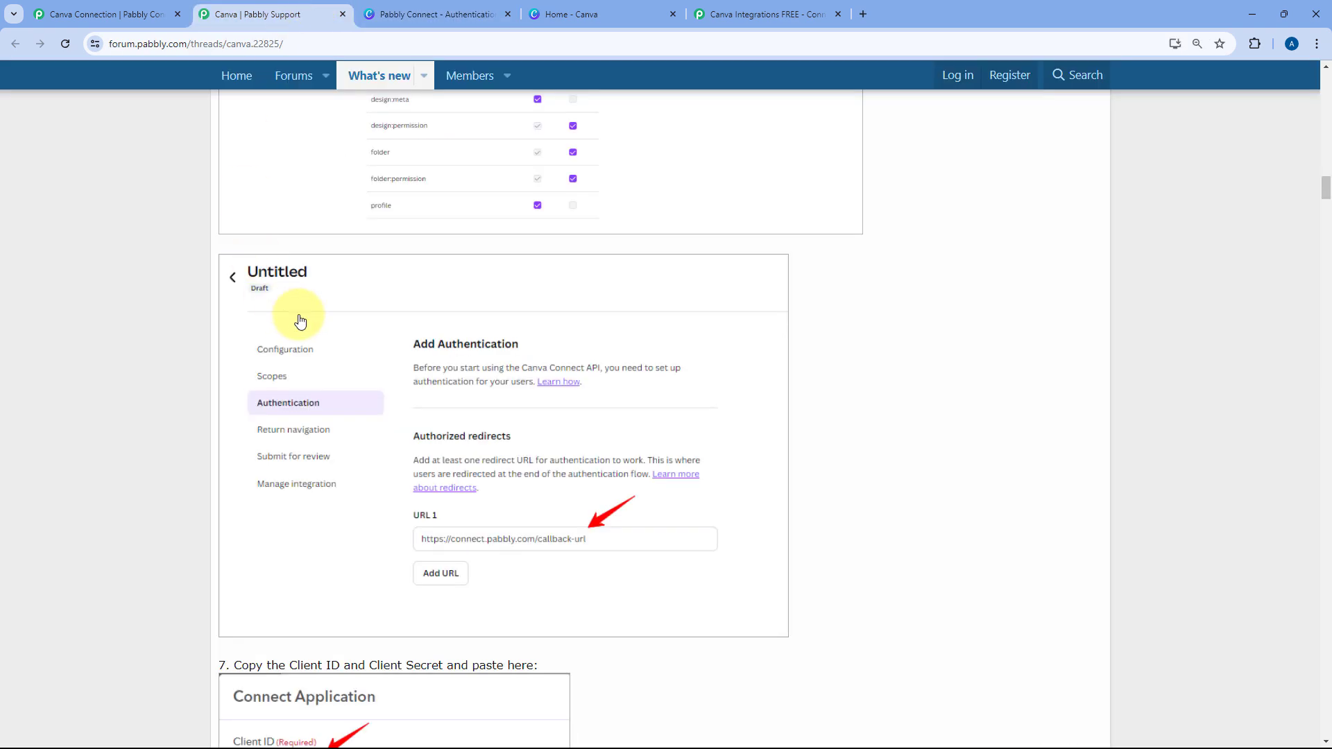
scroll(311, 306, "down", 3)
scroll(380, 243, "down", 8)
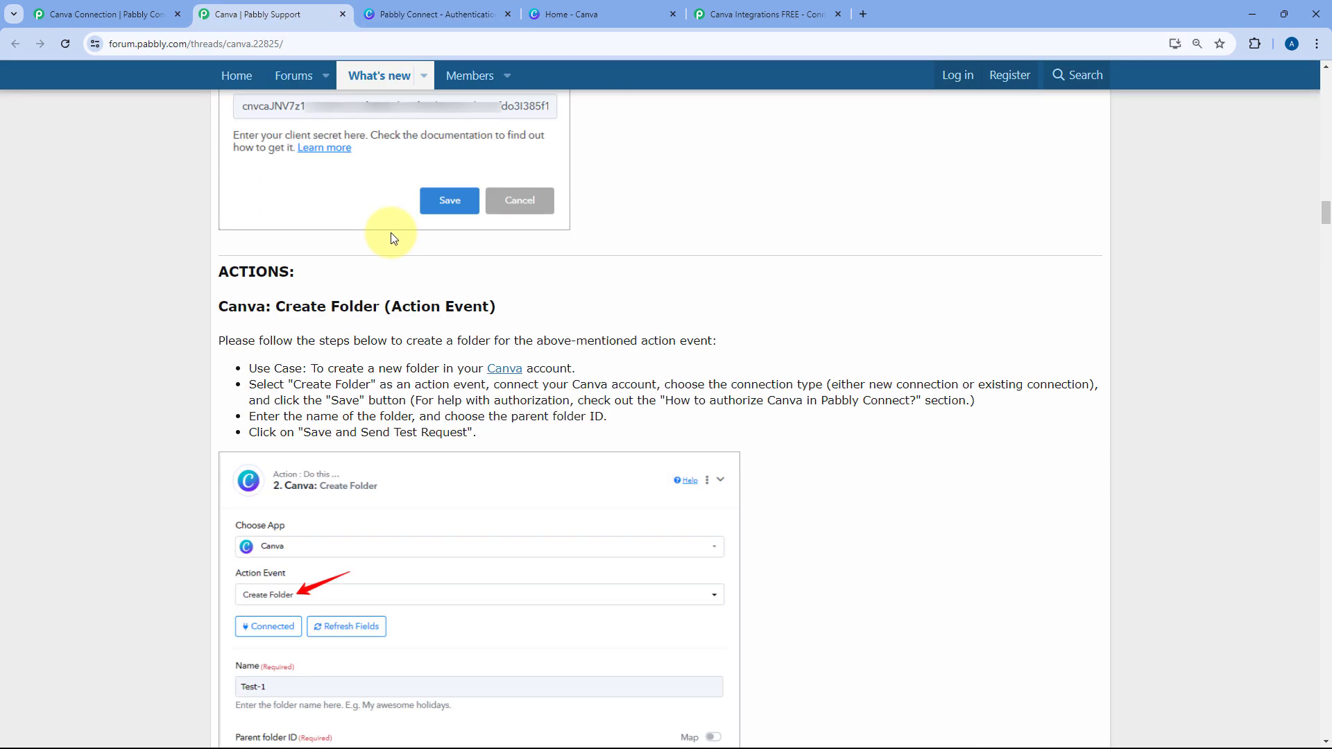
scroll(391, 242, "up", 6)
scroll(390, 242, "up", 14)
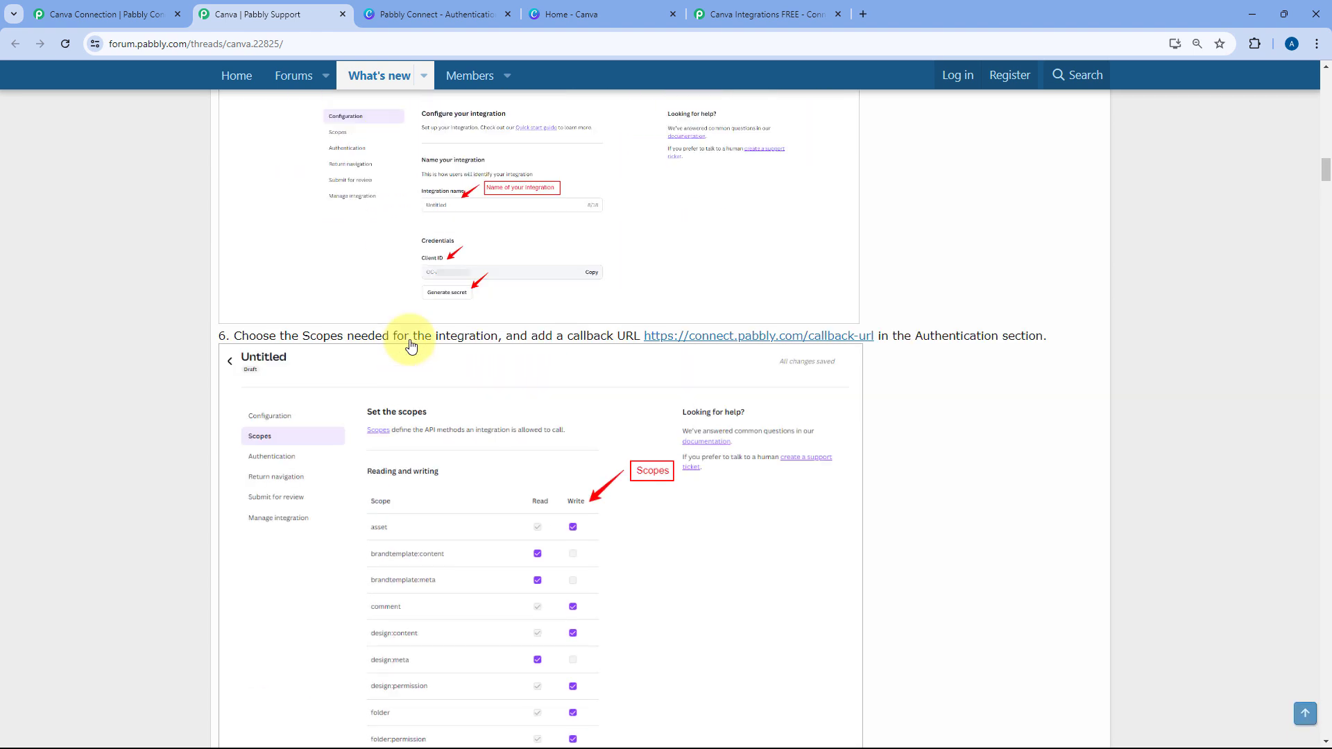
left_click_drag(640, 399, 877, 399)
right_click(819, 399)
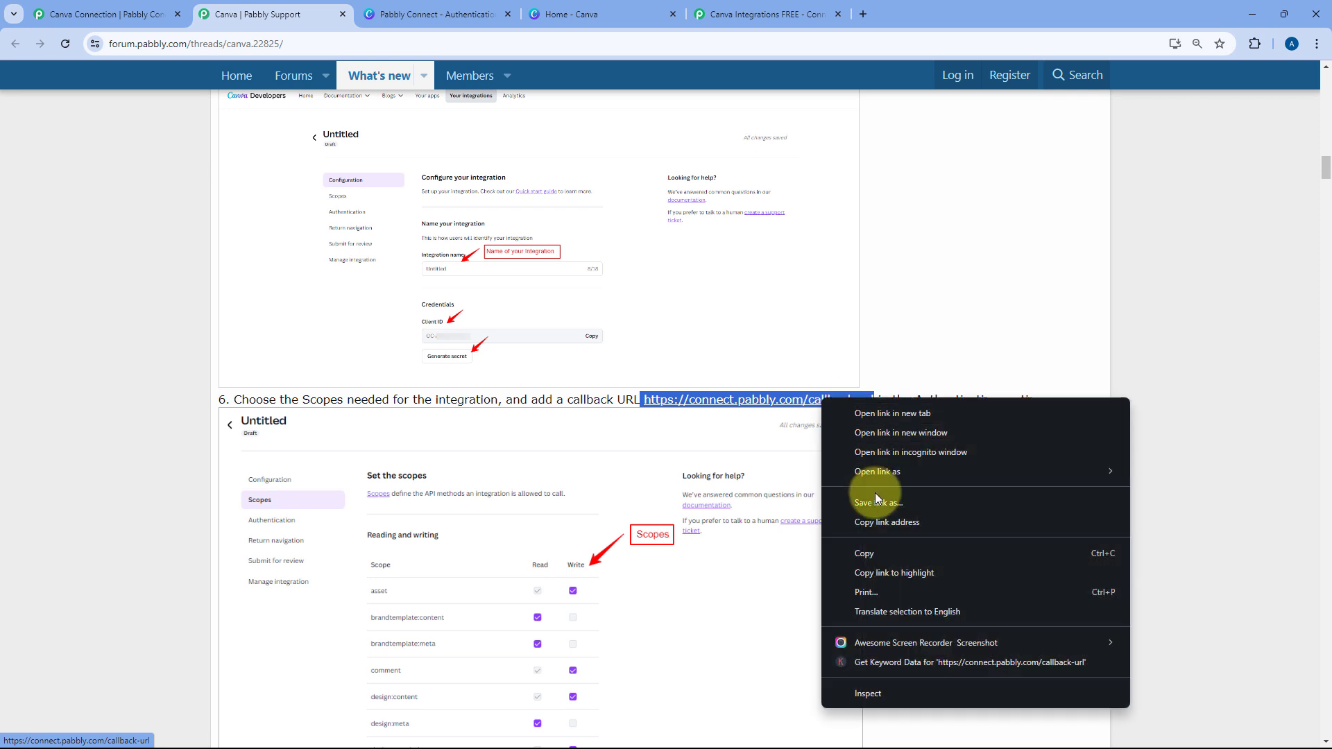
left_click(875, 551)
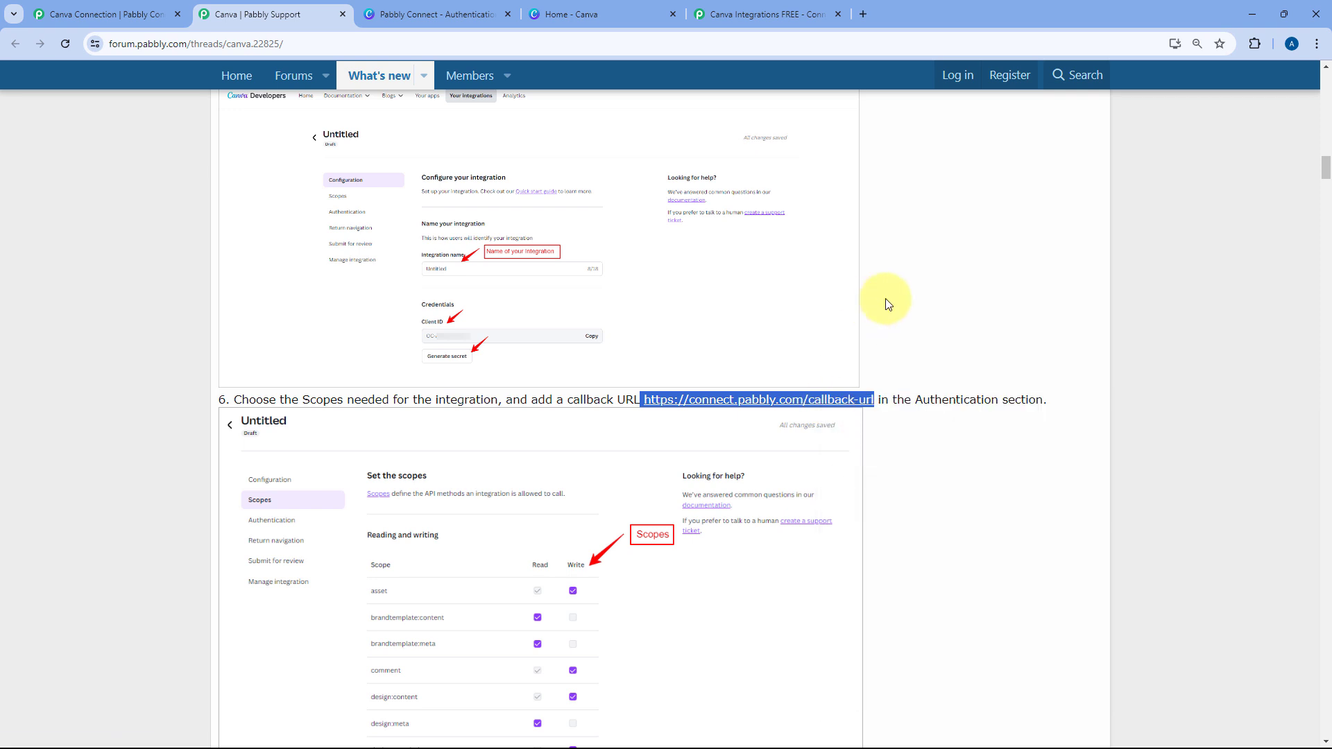
left_click(437, 14)
left_click(375, 425)
key("ctrl+v")
Commit the Pabbly callback URL in URL 1 and show the integration's Client ID and secret.
left_click(343, 424)
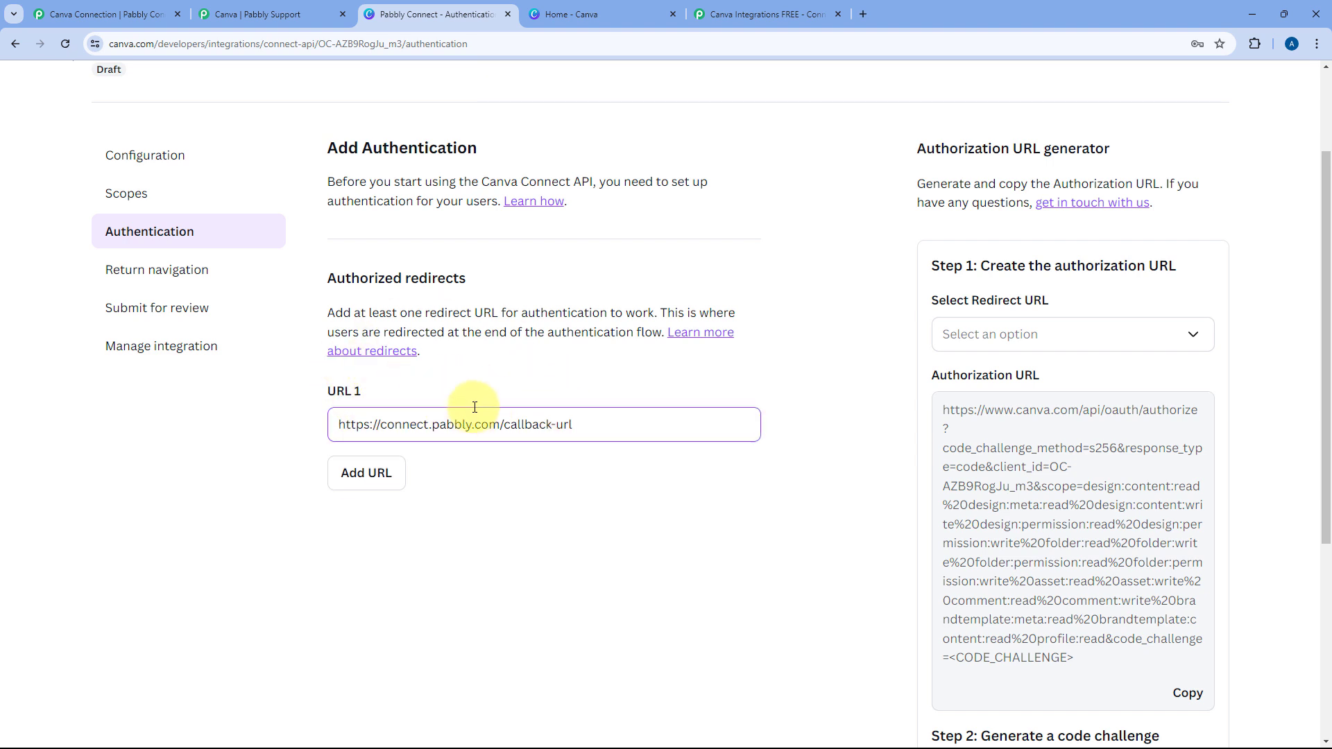
left_click(179, 167)
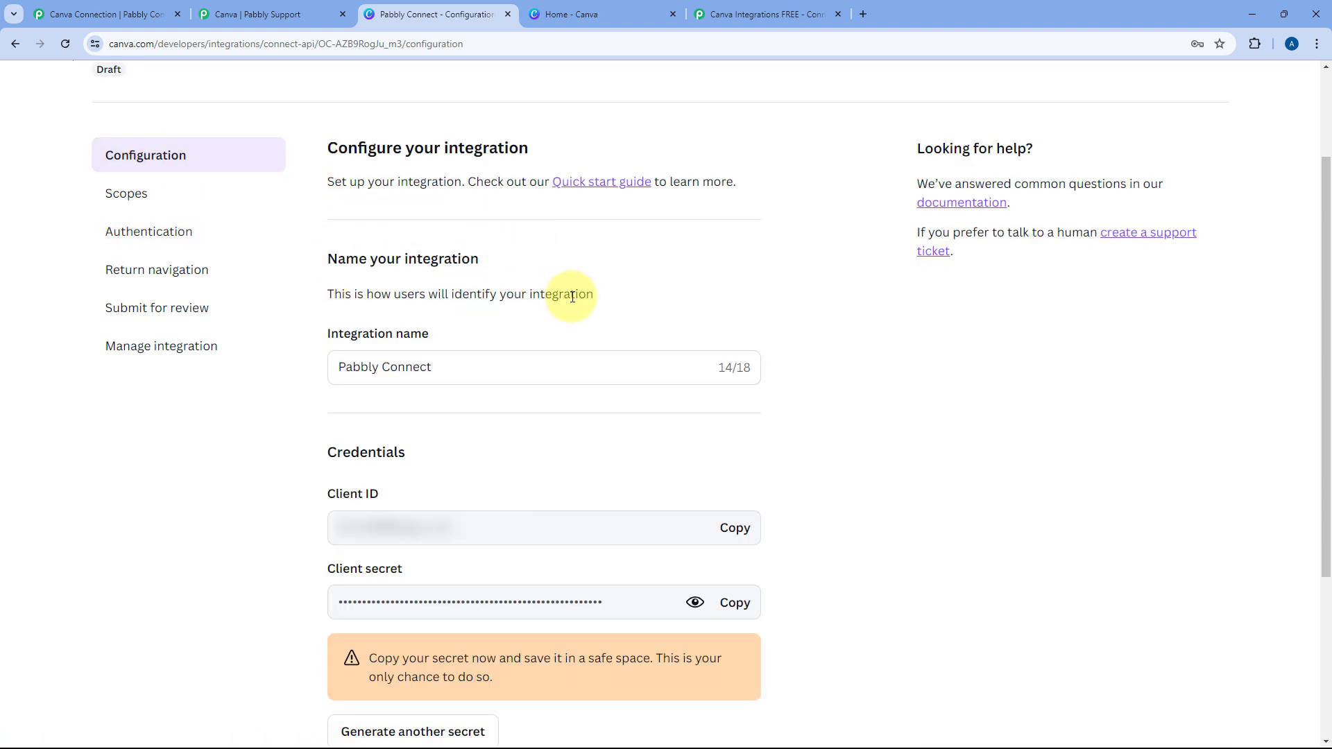
scroll(571, 296, "down", 2)
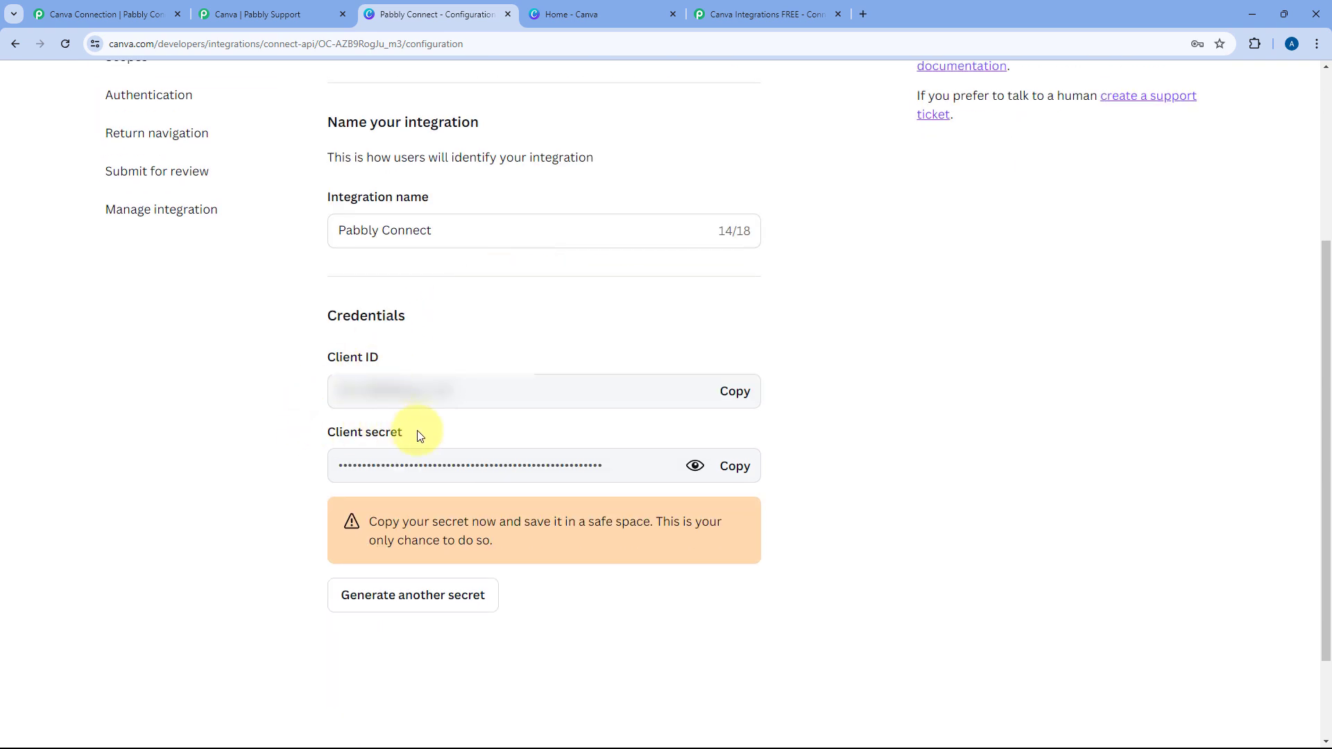
Copy the Canva integration's Client ID into Pabbly's Client ID field.
left_click(98, 14)
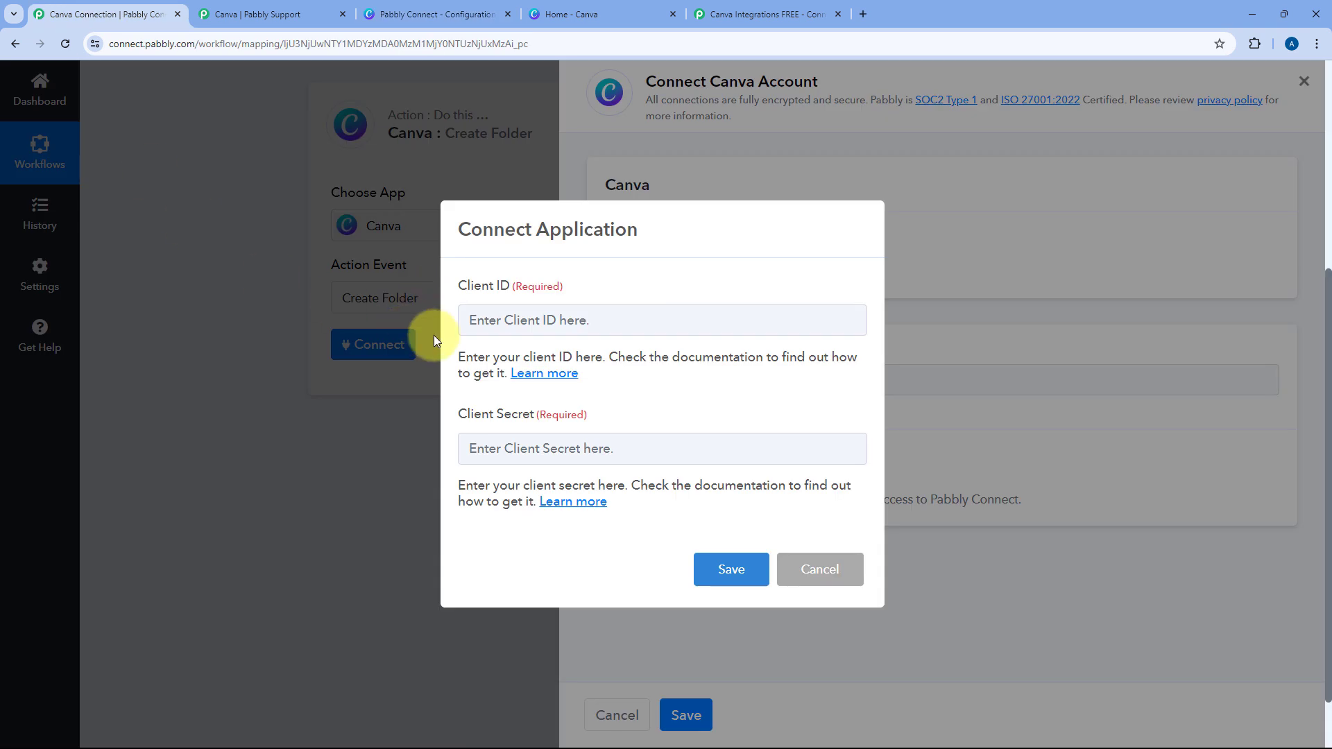
left_click(472, 14)
left_click(735, 390)
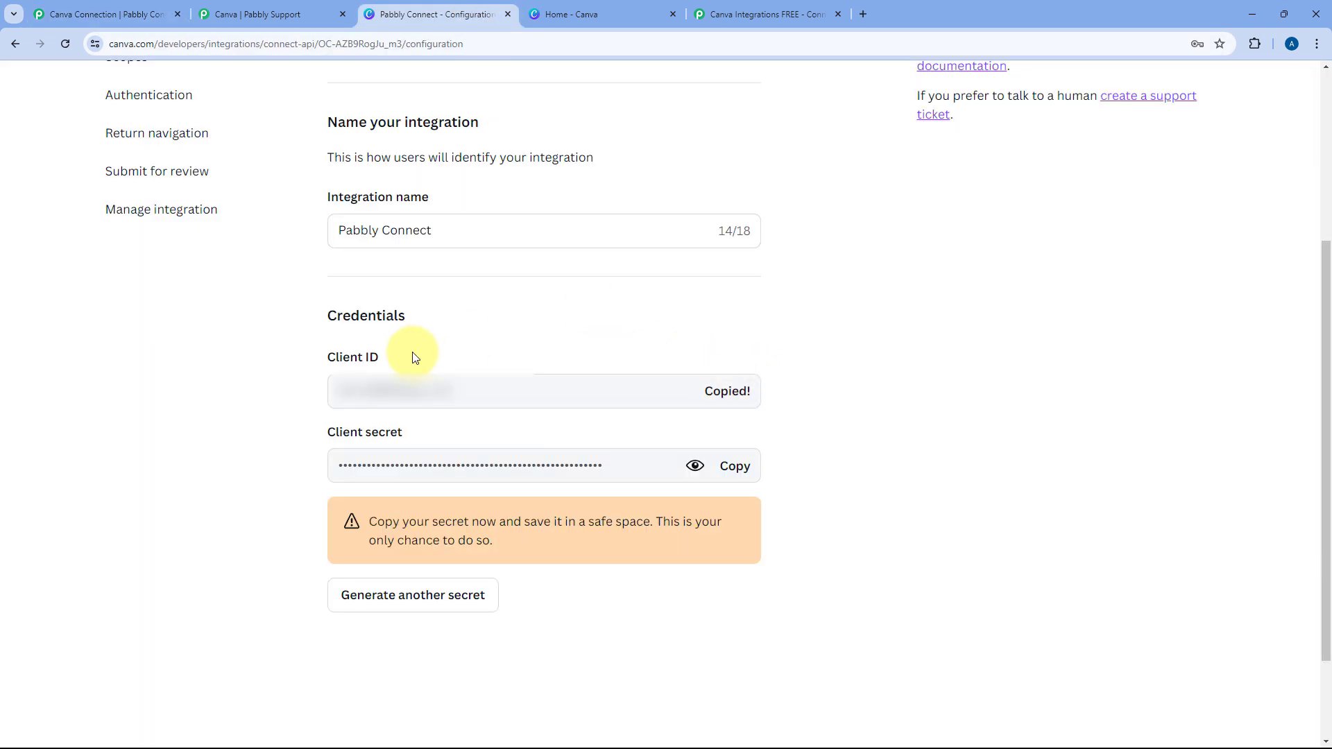
left_click(70, 14)
left_click(474, 319)
key("ctrl+v")
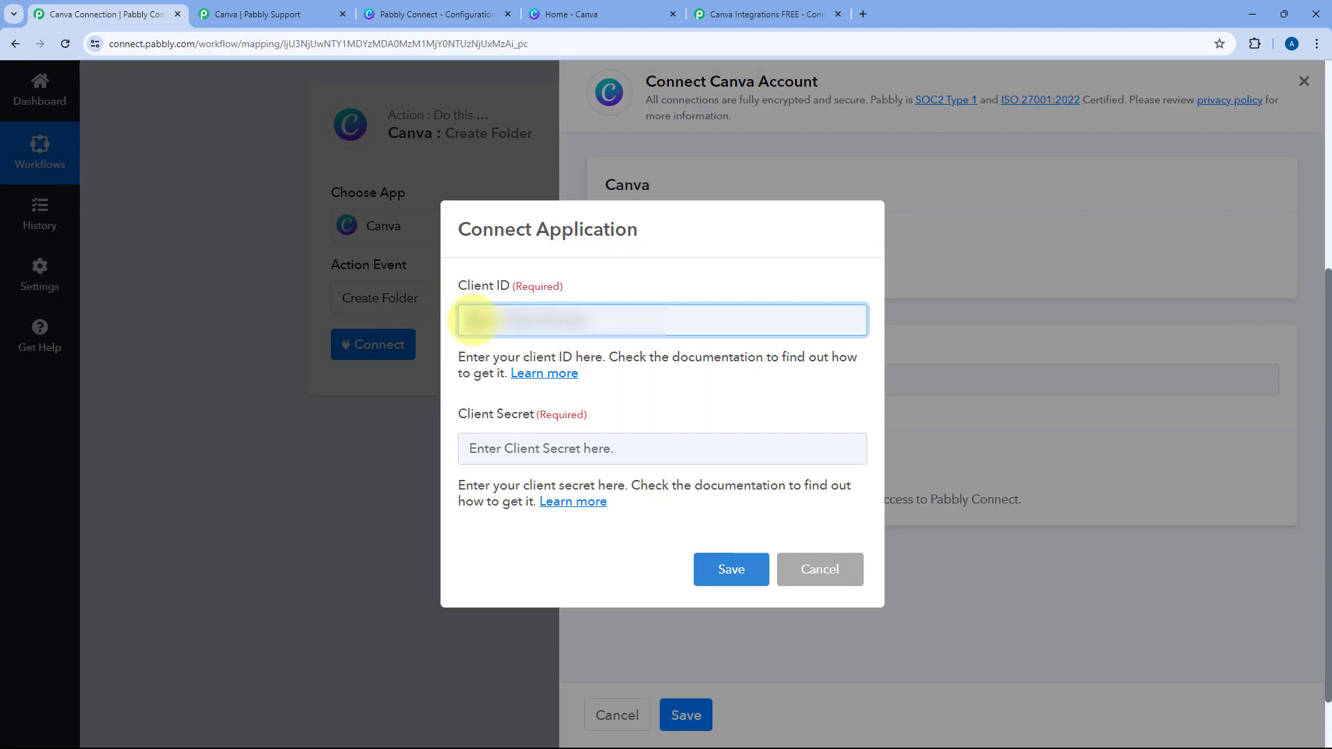
right_click(474, 319)
left_click(547, 458)
Copy the Canva Client secret into Pabbly's Client Secret field.
left_click(437, 14)
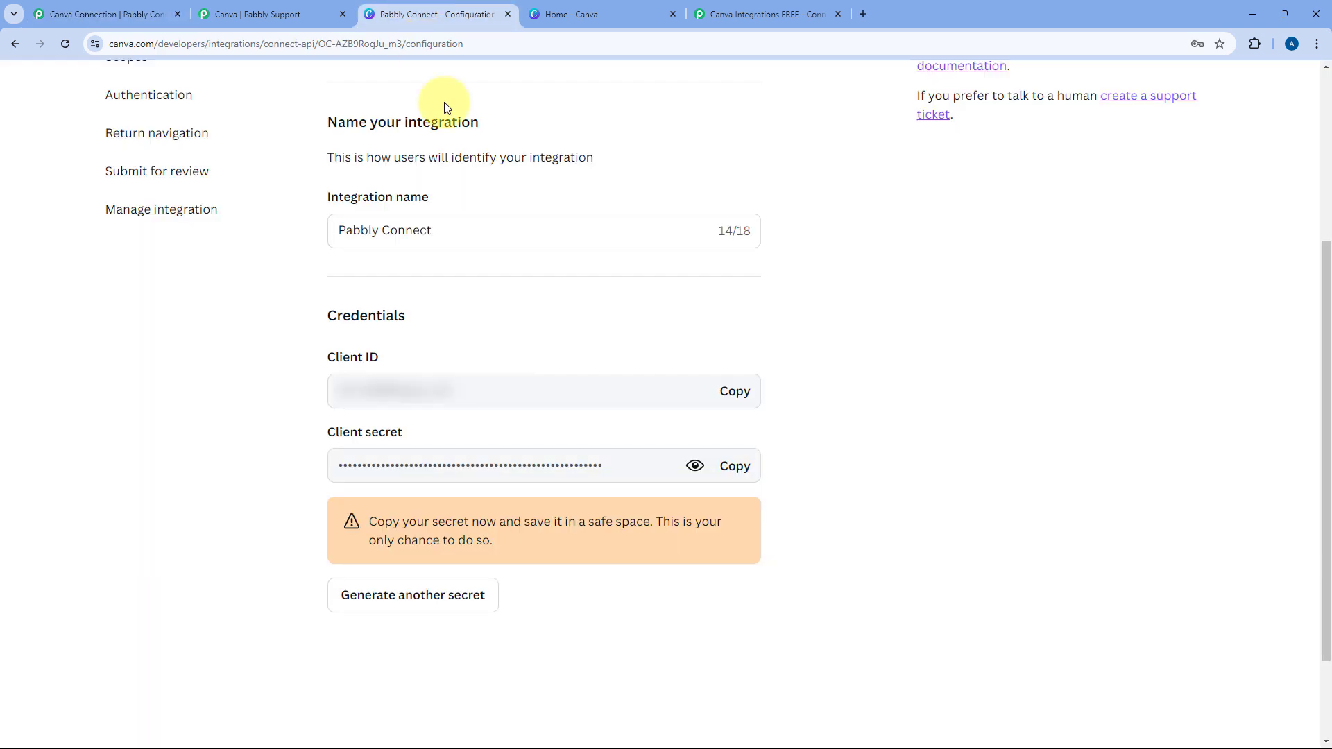
left_click(730, 465)
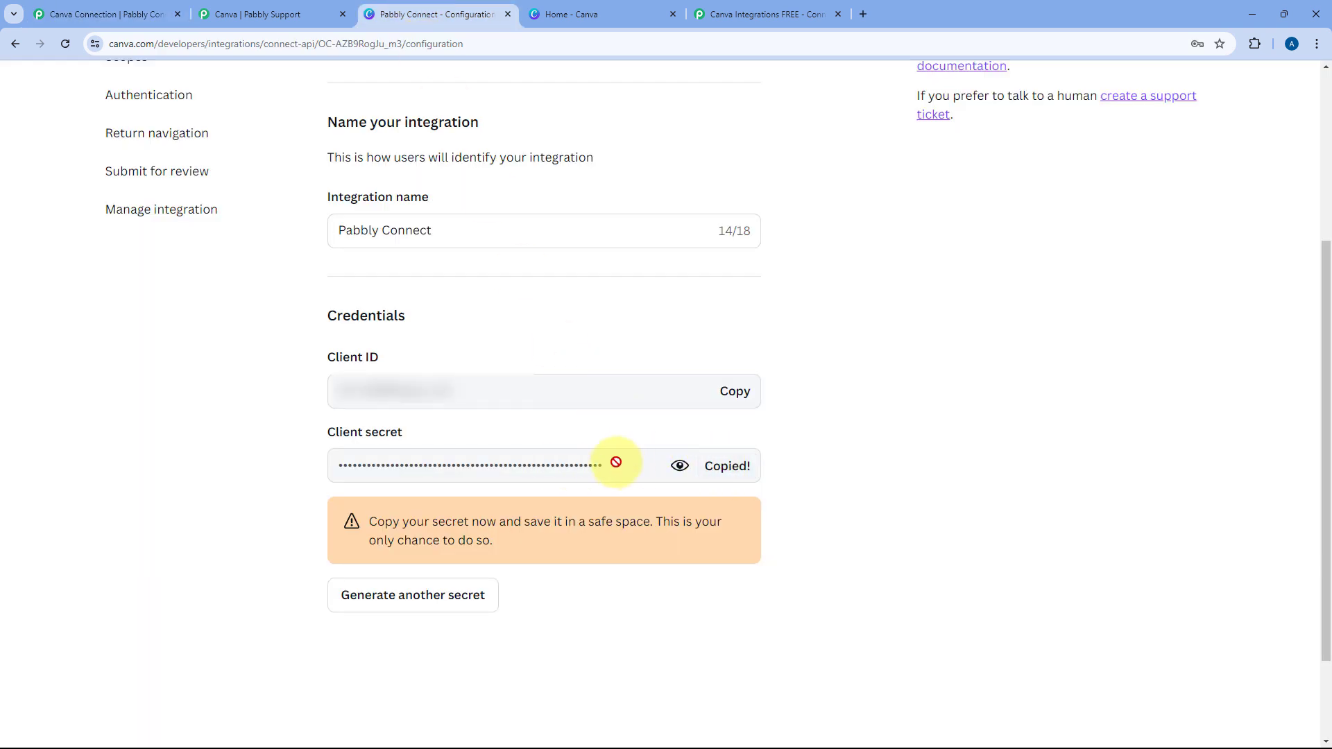
left_click(96, 10)
left_click(478, 445)
right_click(487, 441)
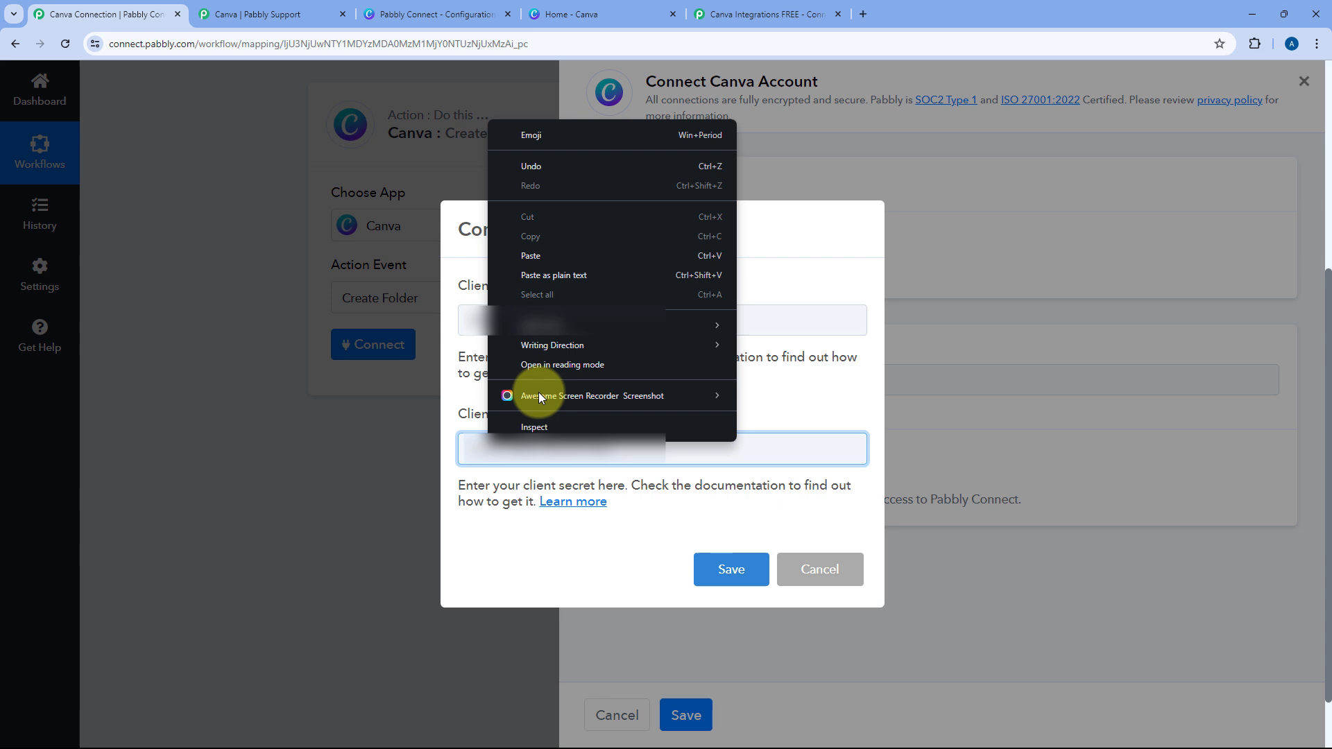
left_click(537, 257)
left_click(437, 14)
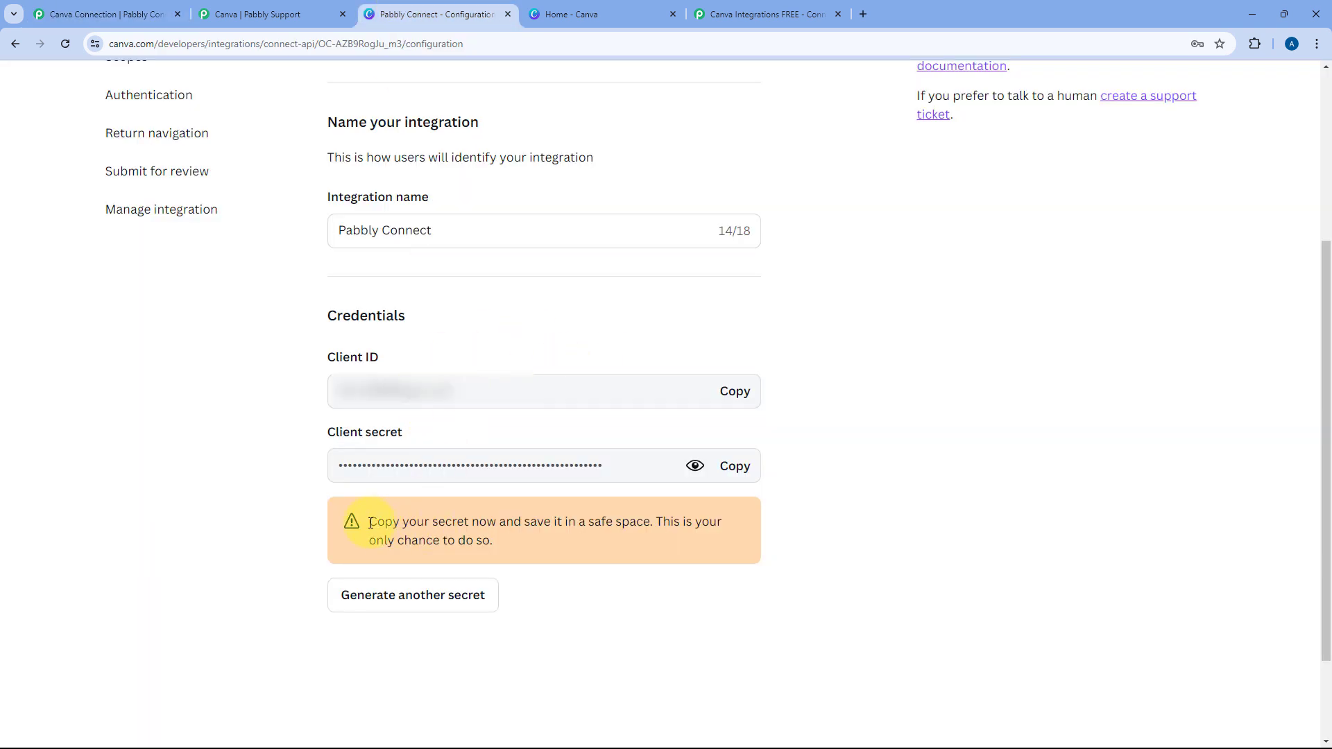
Read the warning about saving the client secret, then return to Pabbly's Connect Application dialog.
left_click_drag(417, 523, 536, 520)
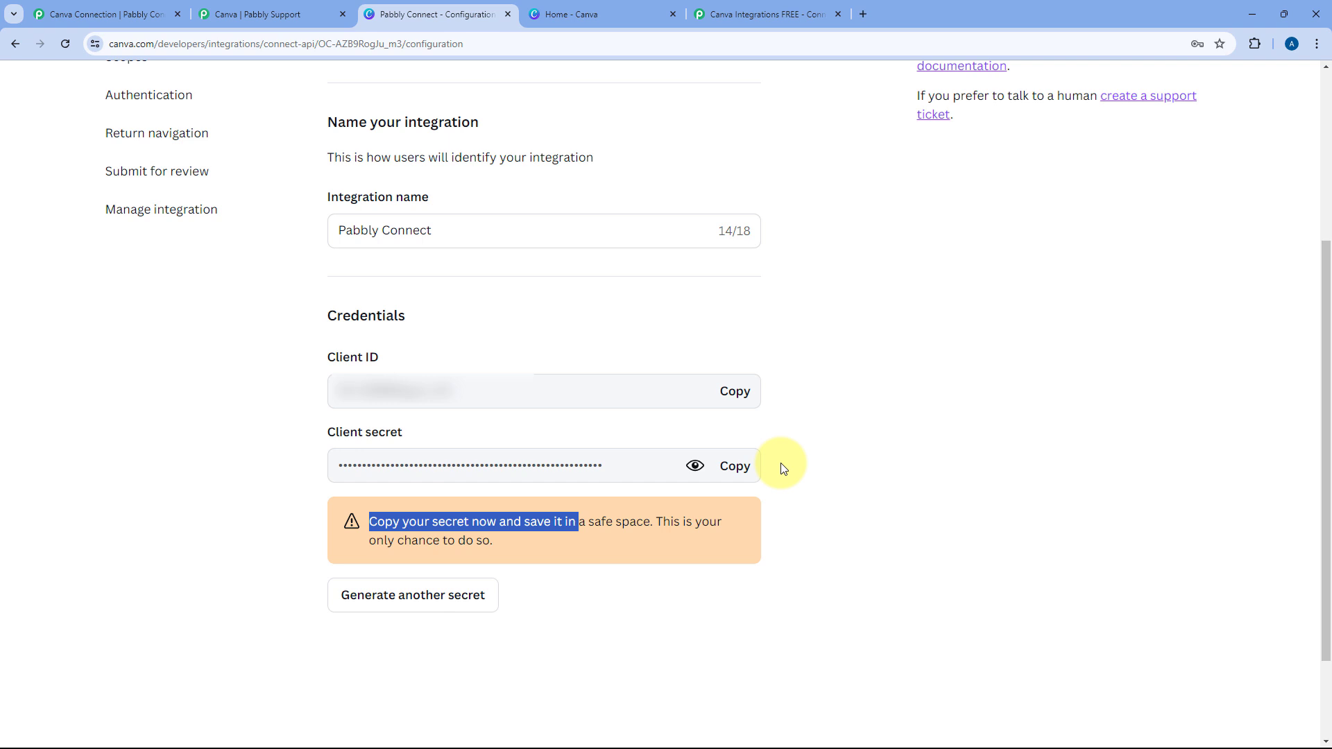
left_click(783, 469)
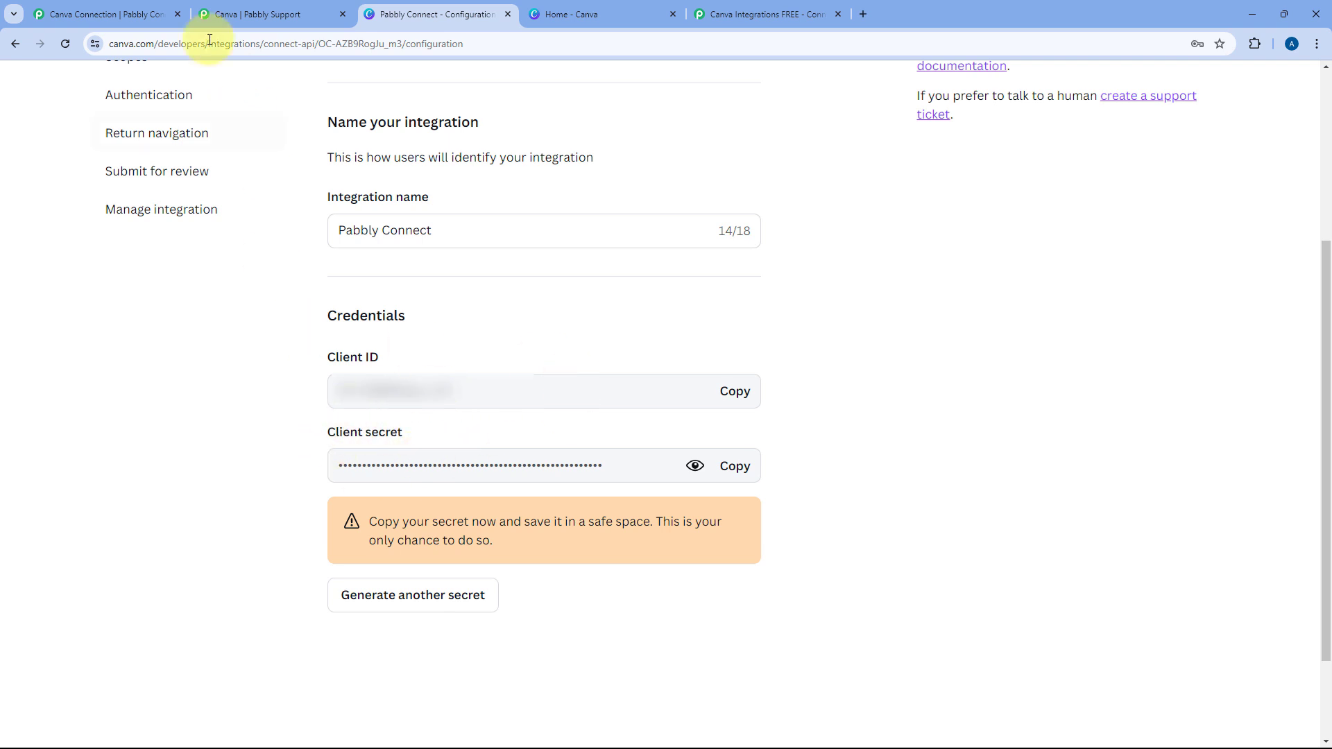
left_click(174, 14)
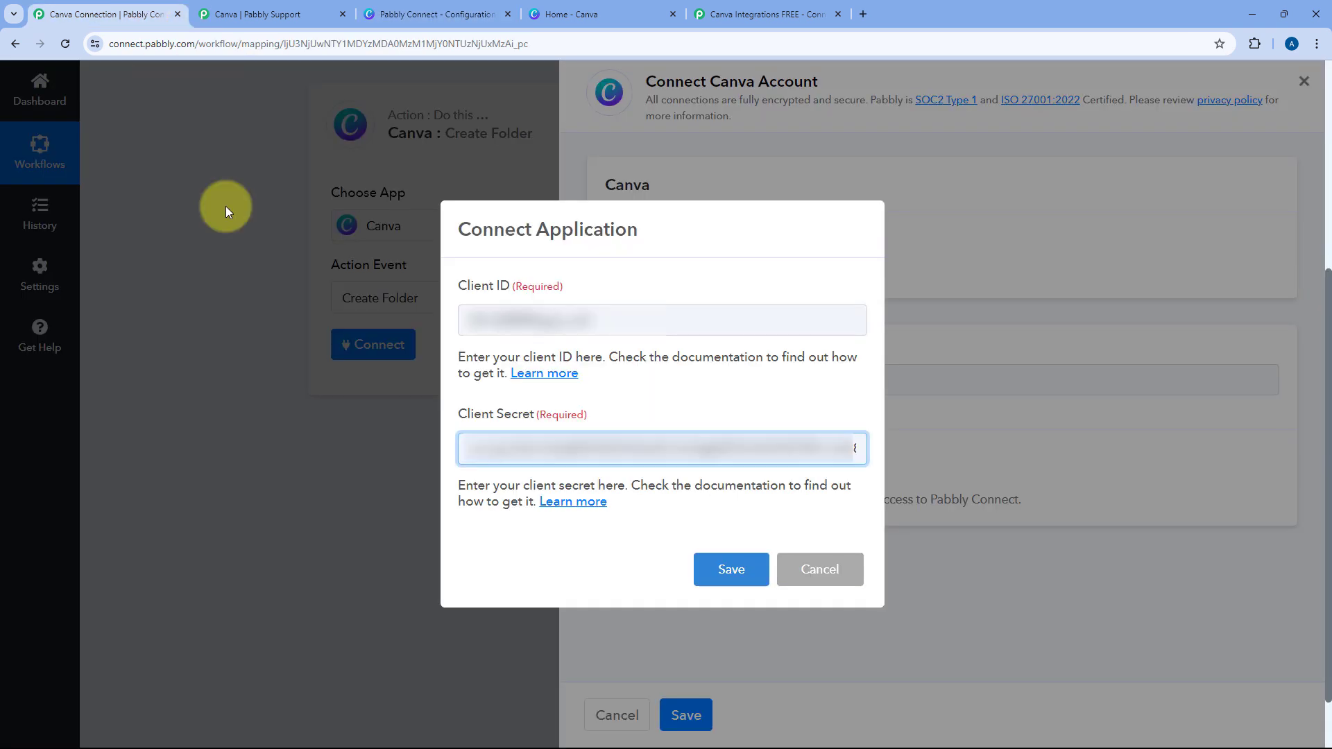
Save the Canva credentials and allow Pabbly Connect access to the Canva account.
left_click(734, 570)
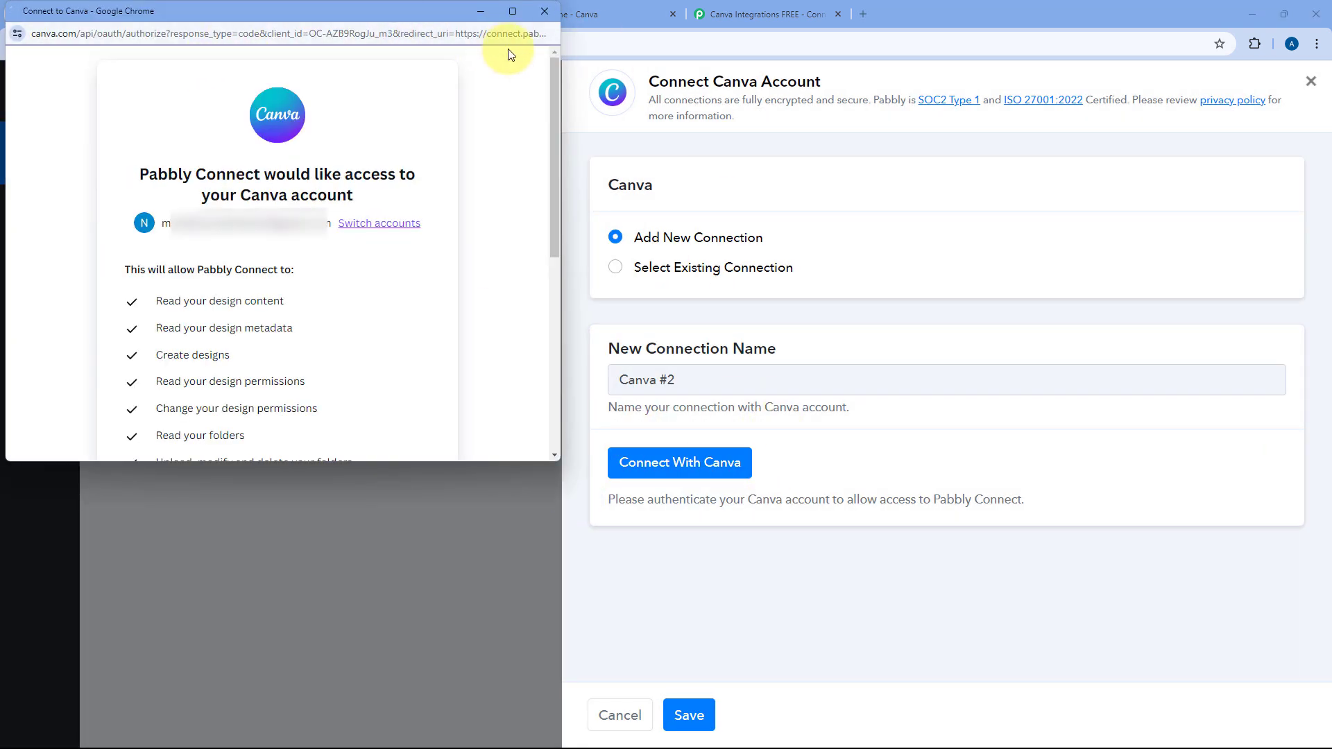
scroll(340, 283, "down", 5)
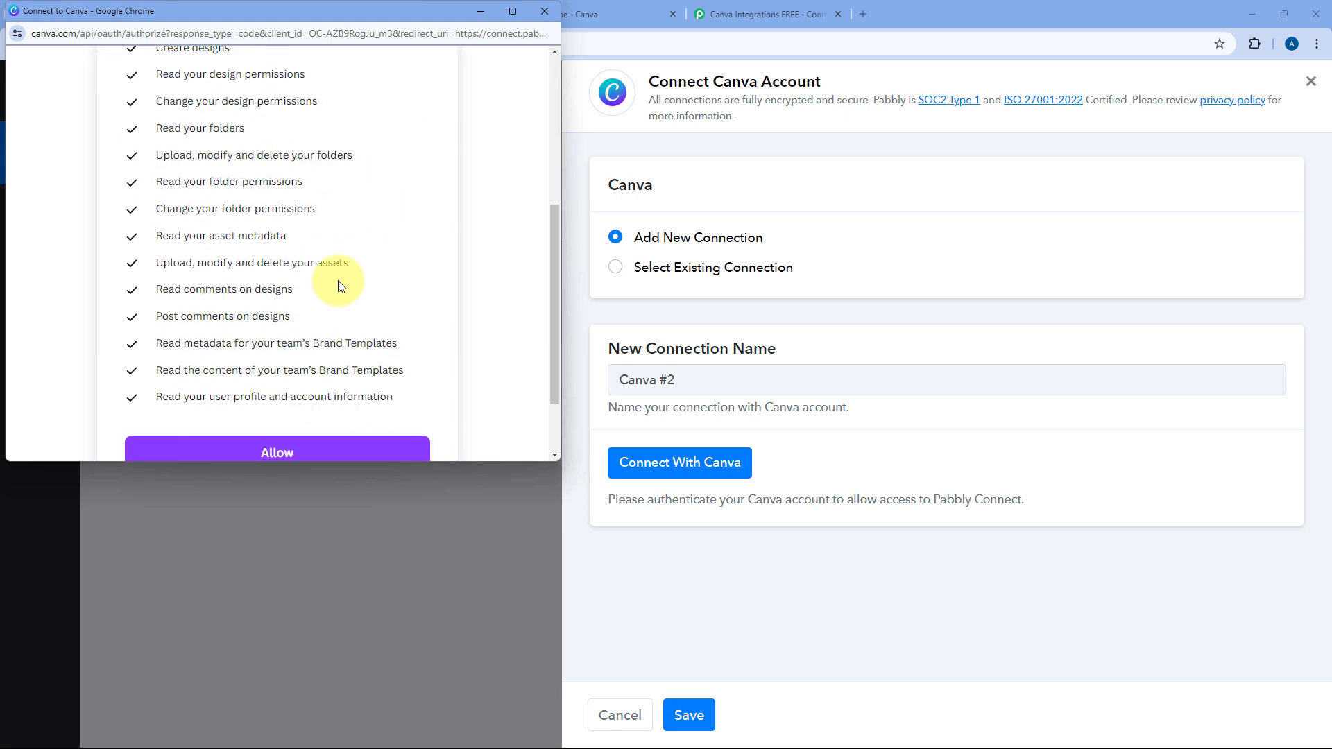
left_click(319, 354)
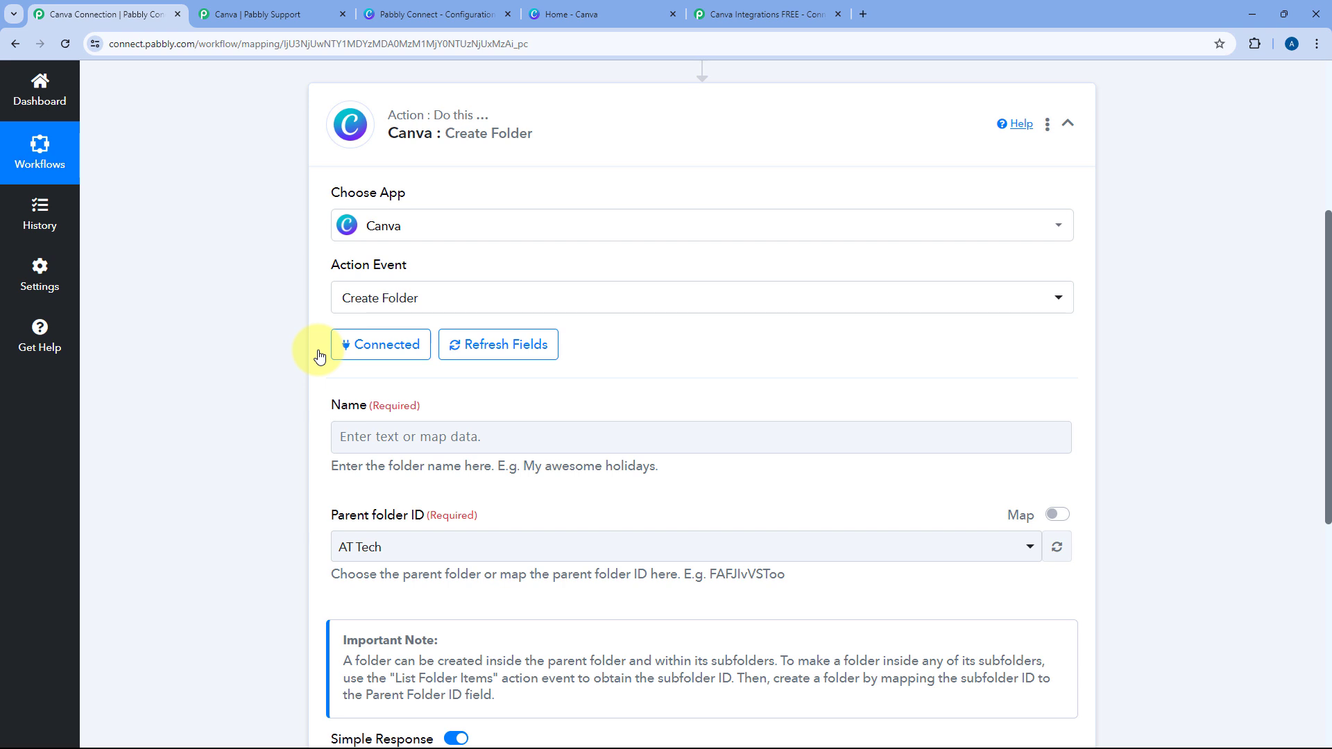
left_click(425, 12)
scroll(625, 208, "up", 2)
scroll(681, 221, "up", 2)
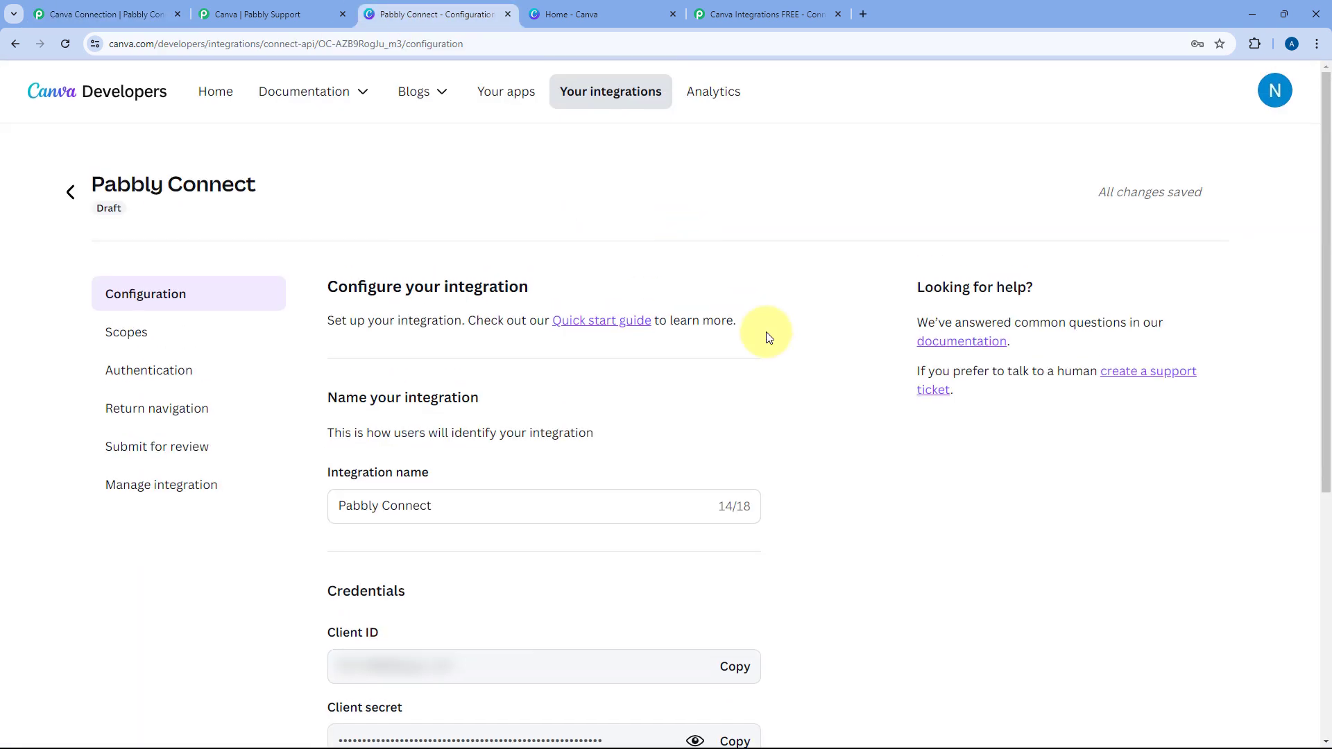
left_click(136, 10)
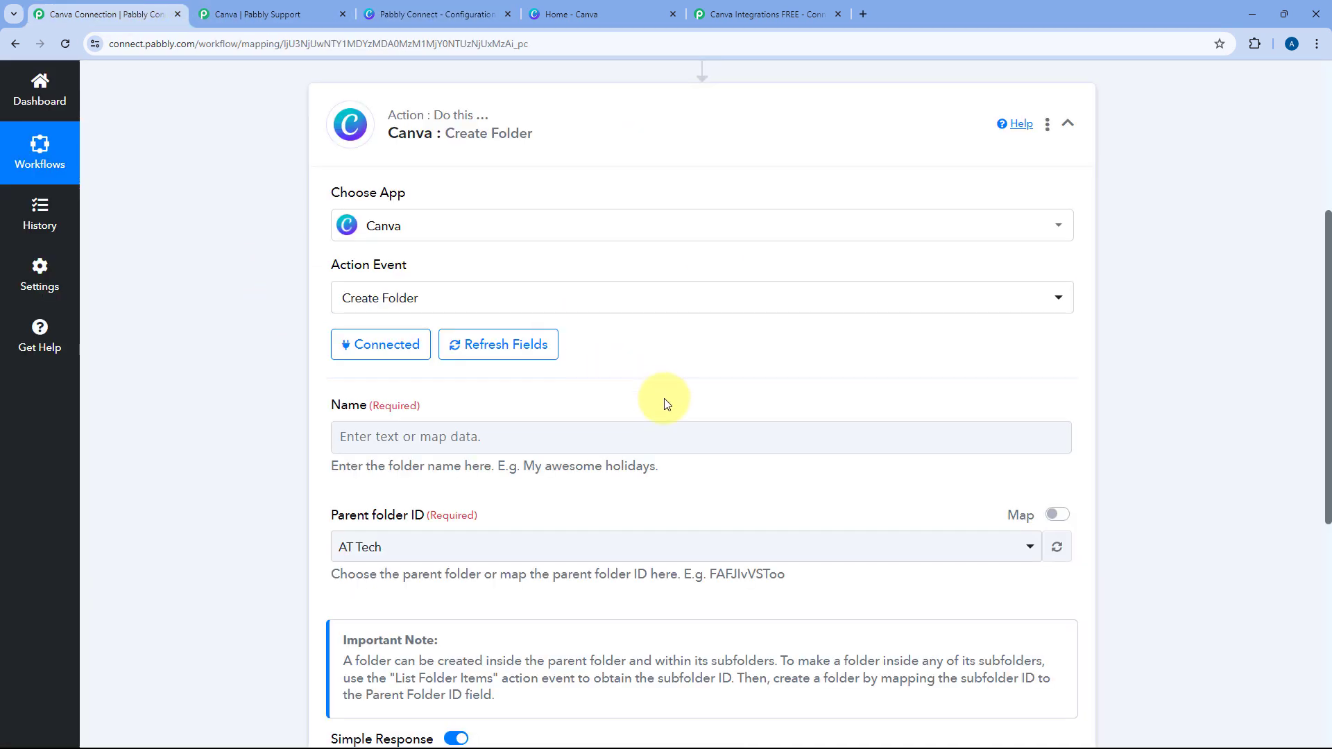
scroll(664, 398, "down", 2)
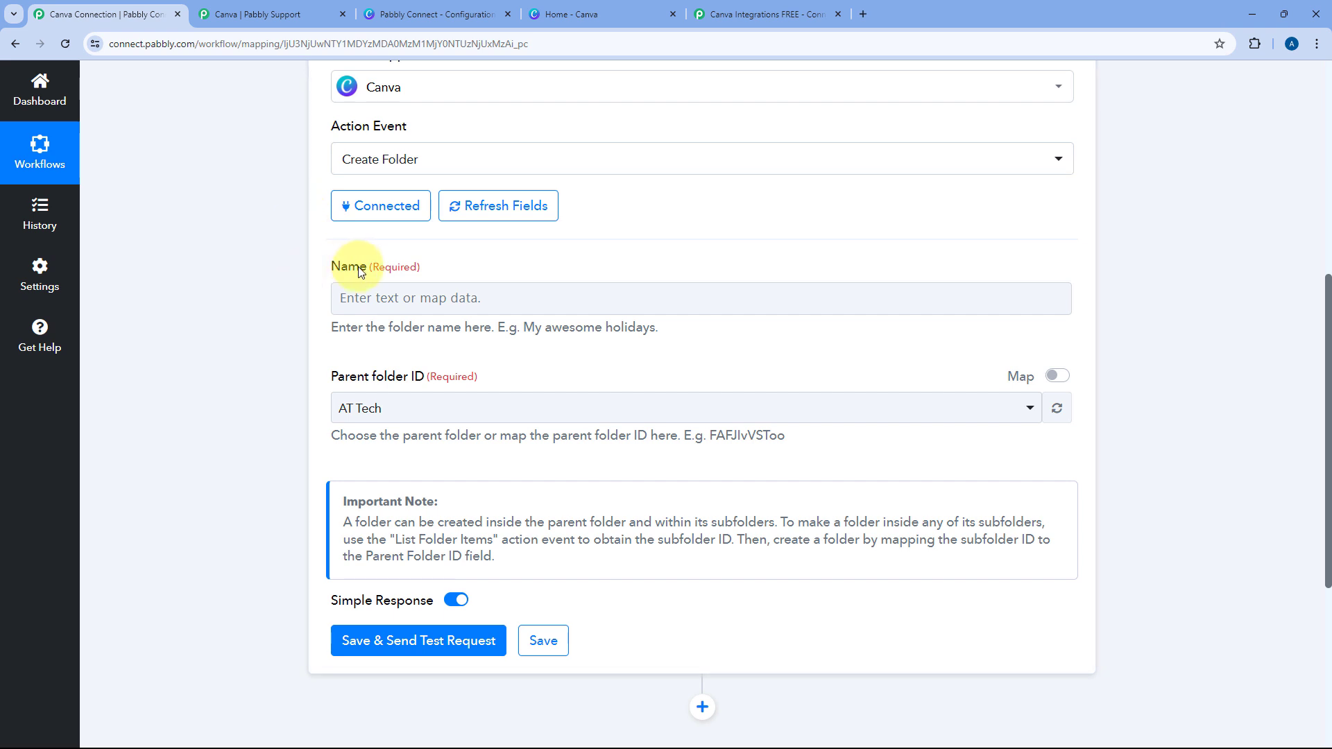
Name the folder 'Canva Integration' and change its parent folder from AT Tech to New Projects.
left_click(426, 310)
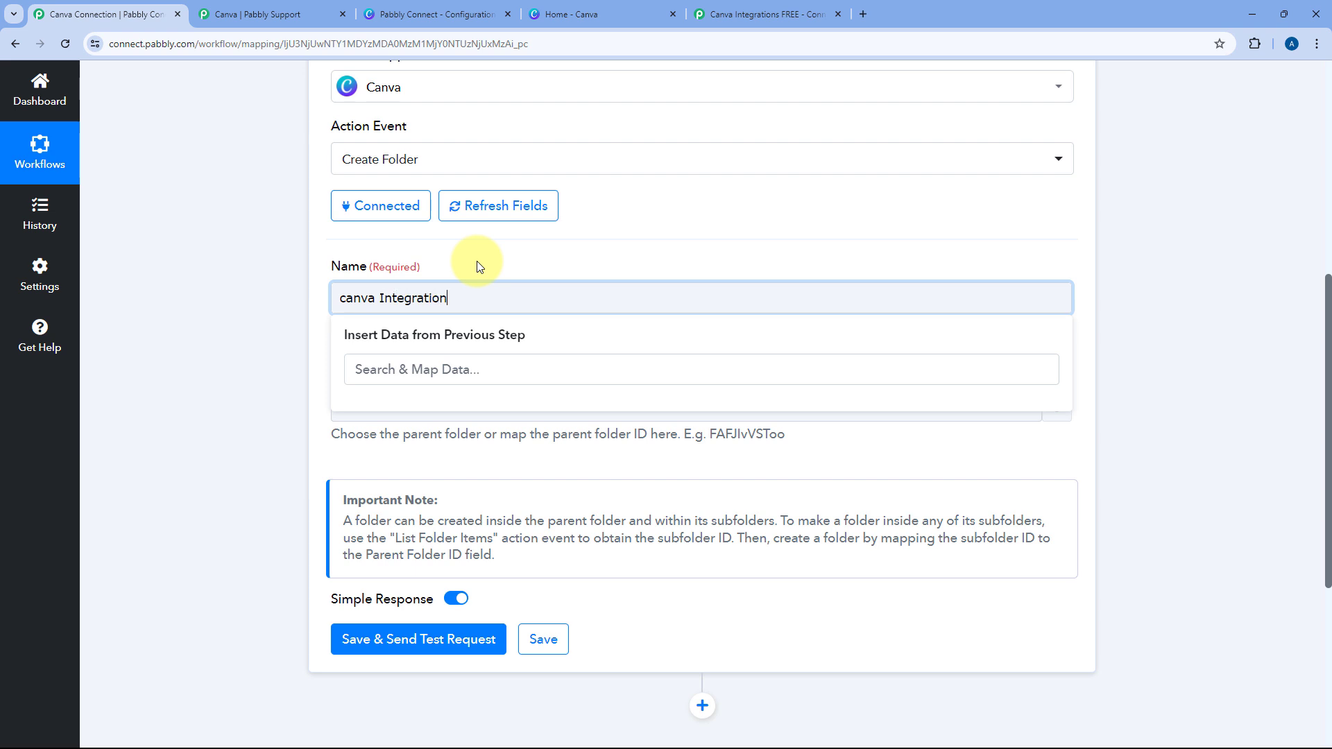
left_click(478, 267)
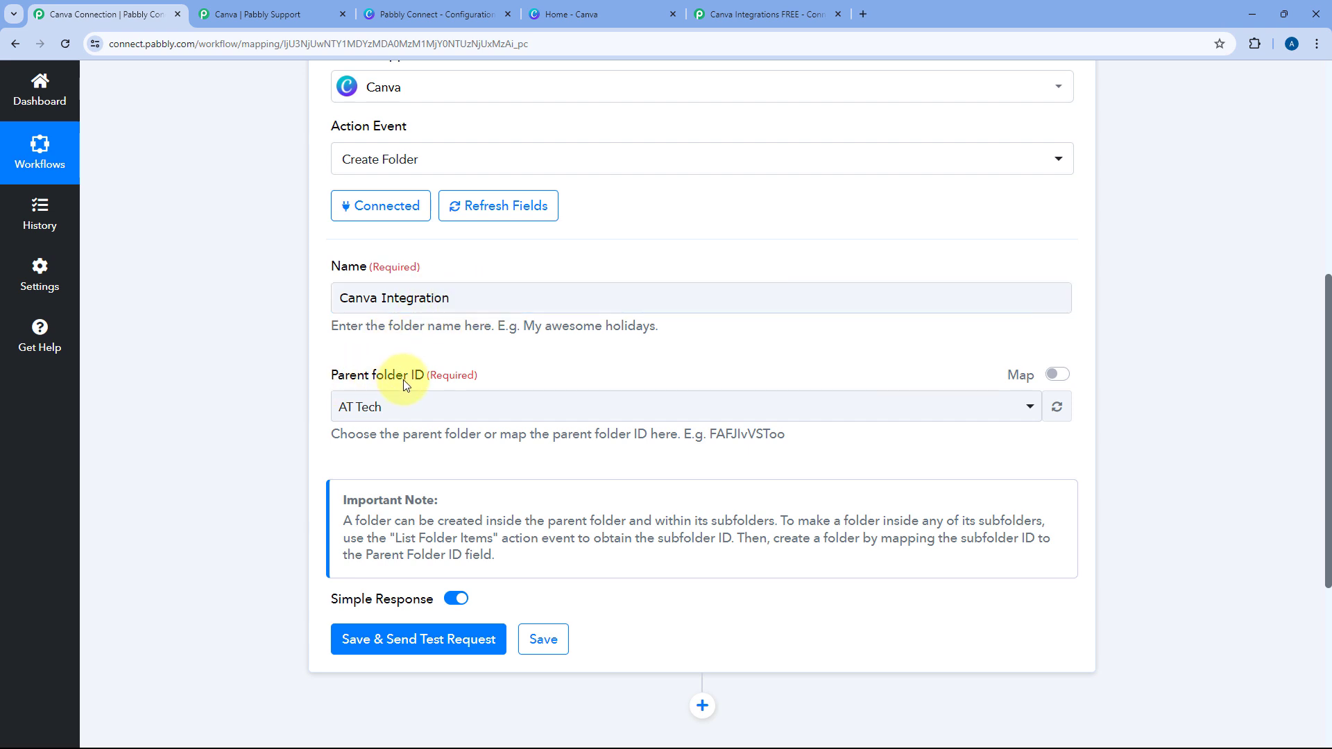
left_click(495, 410)
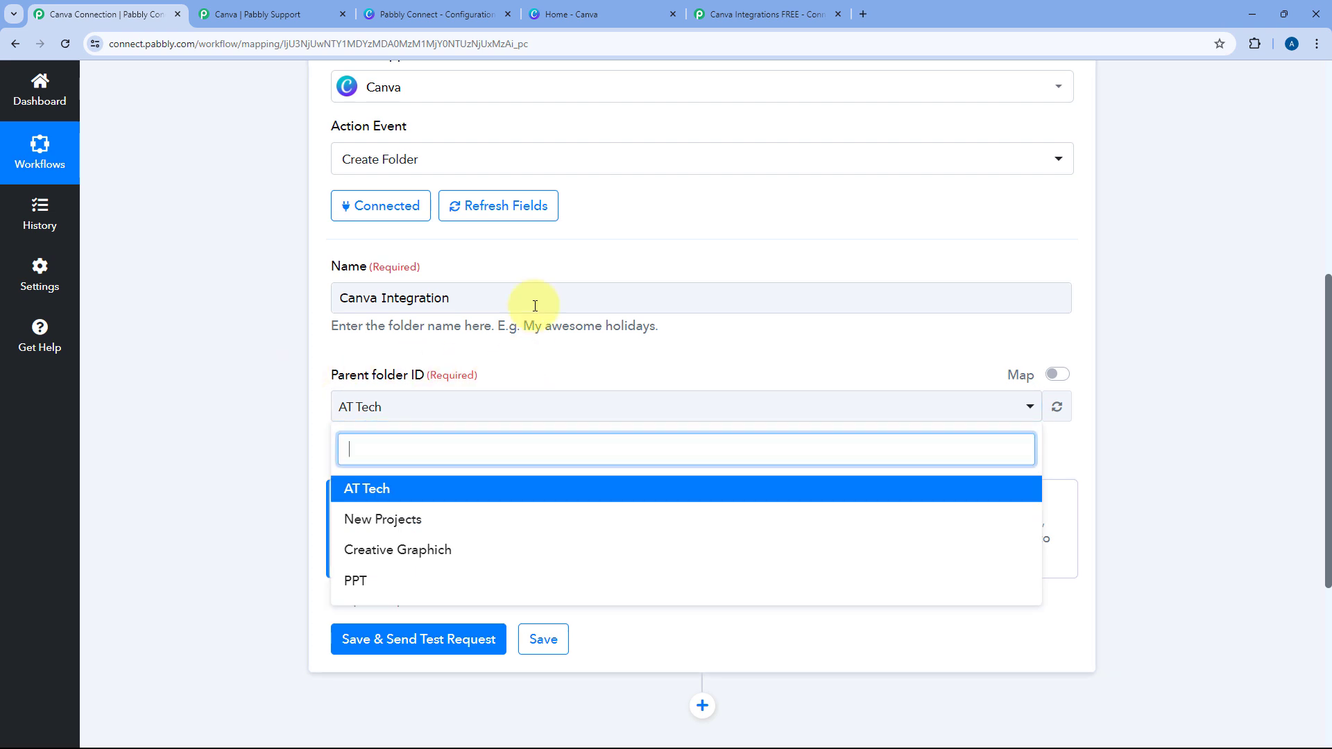
left_click(497, 244)
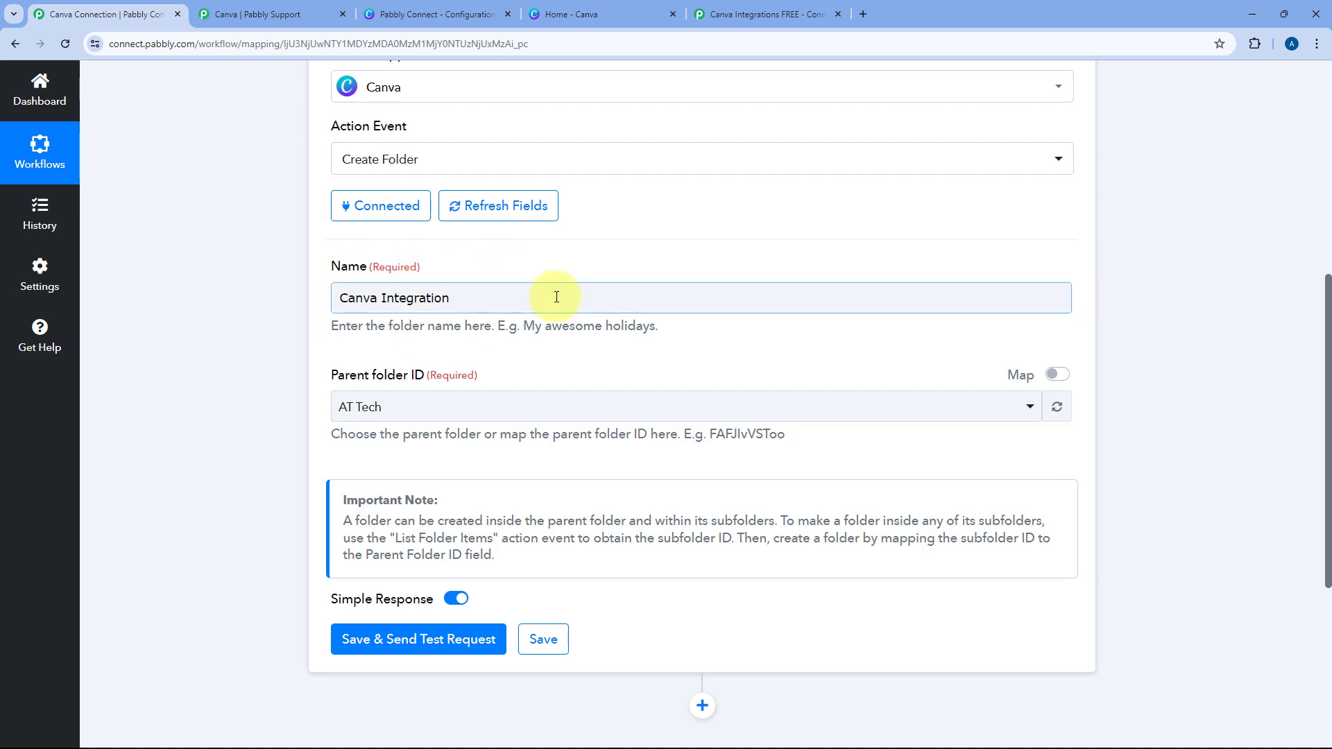
left_click(442, 415)
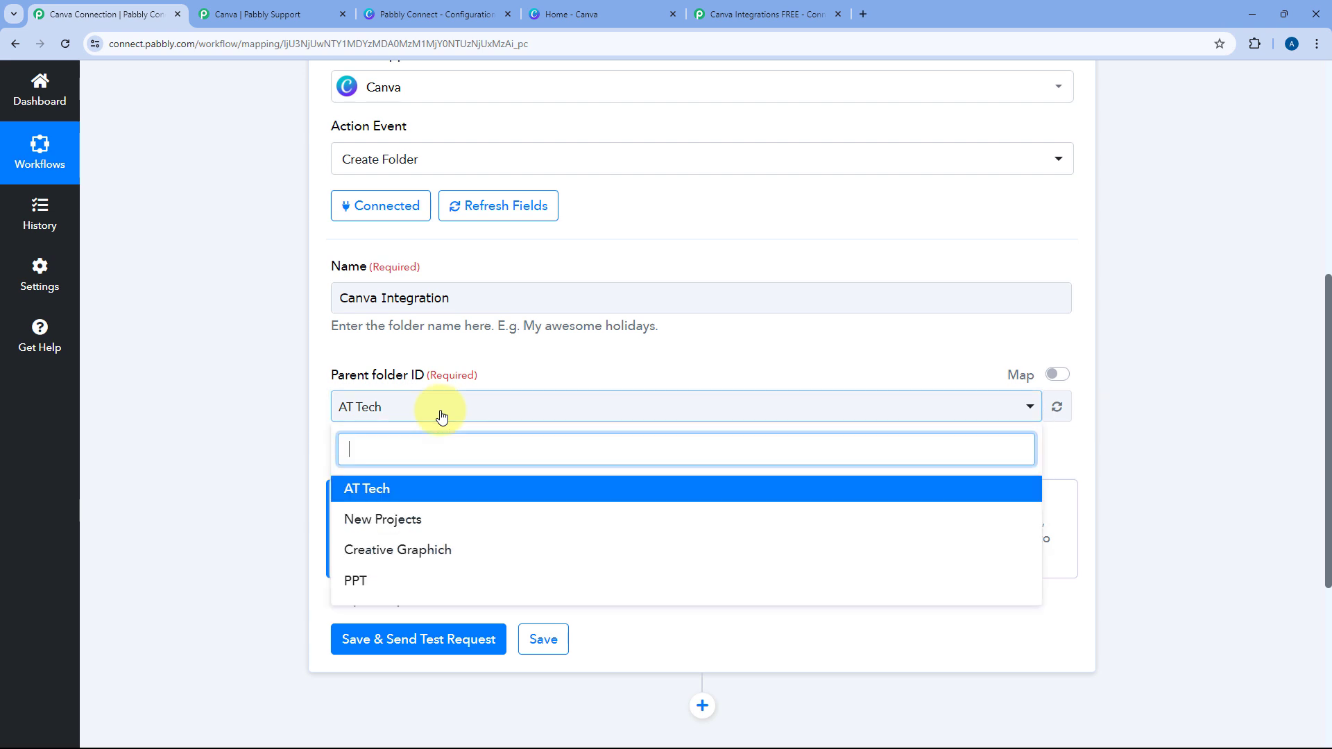
left_click(415, 518)
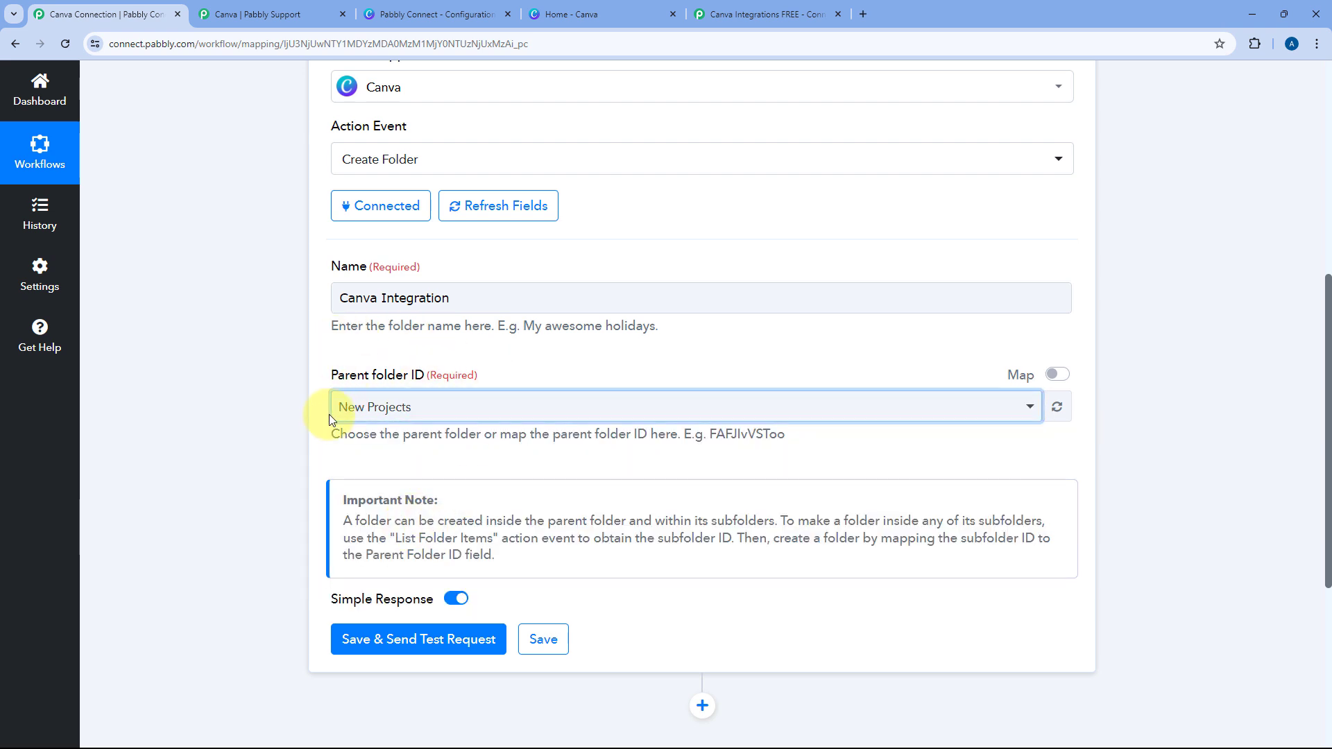
left_click(472, 452)
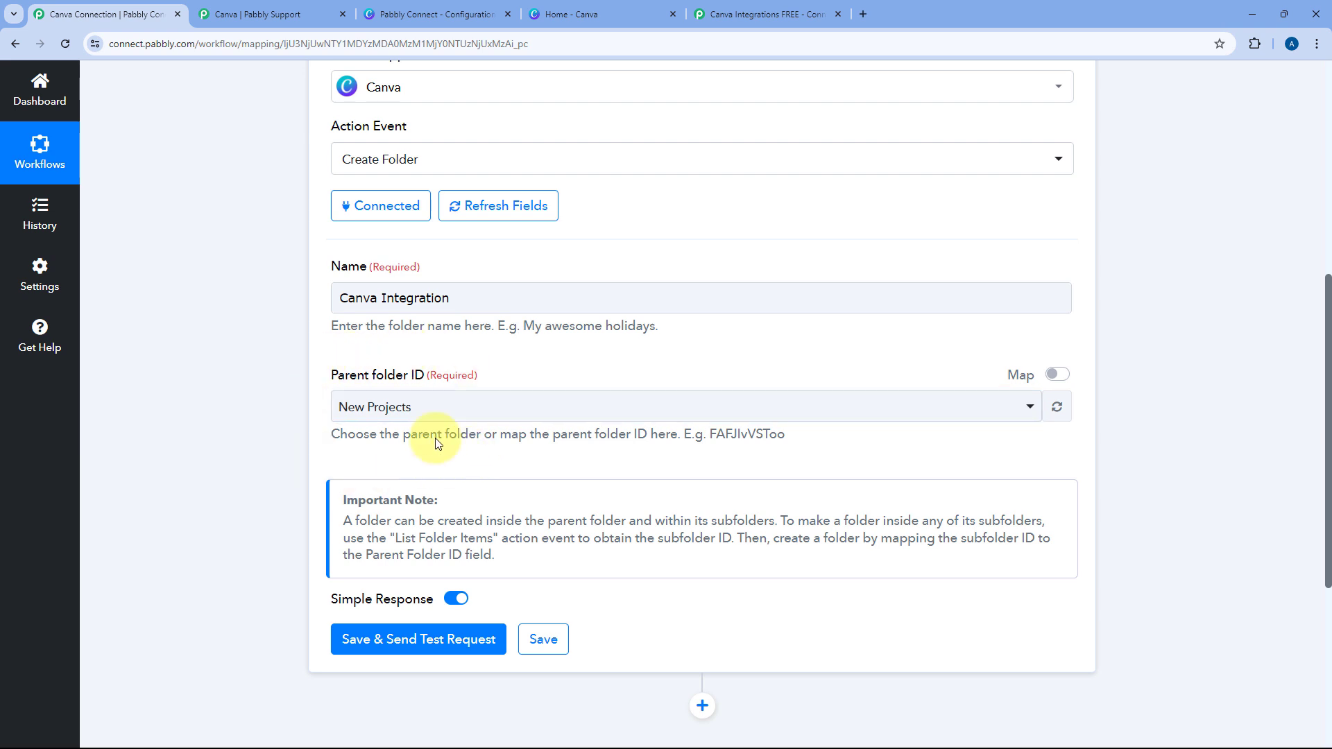
left_click(342, 306)
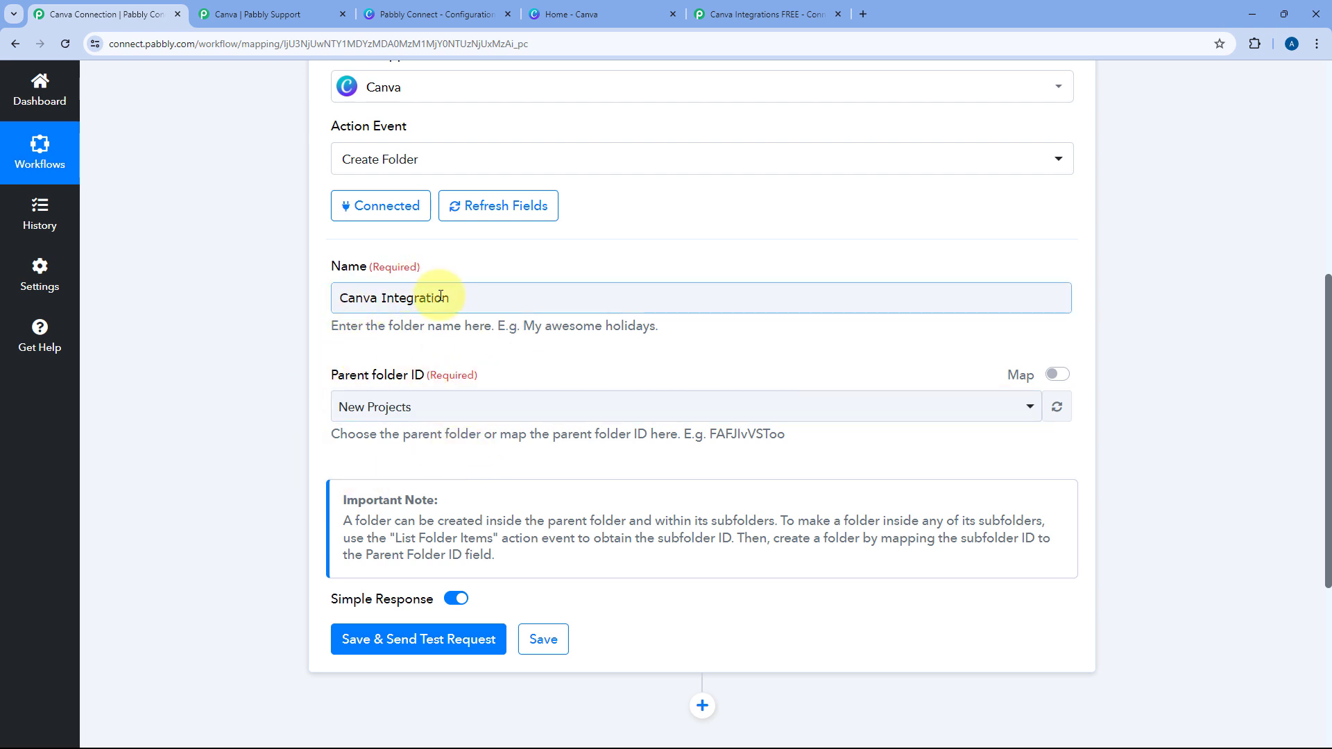
left_click(513, 280)
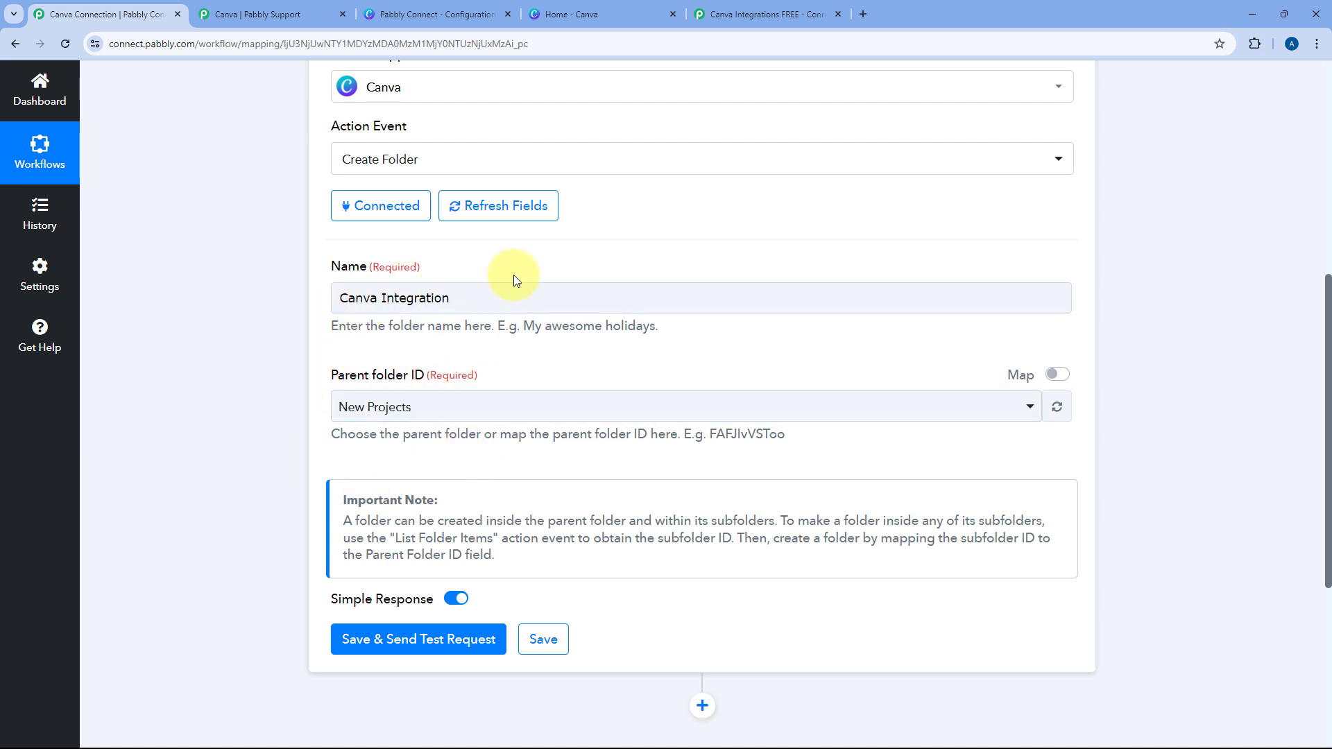
Send the test request and check the returned folder id, name 'Canva Integration' and timestamps.
left_click(406, 639)
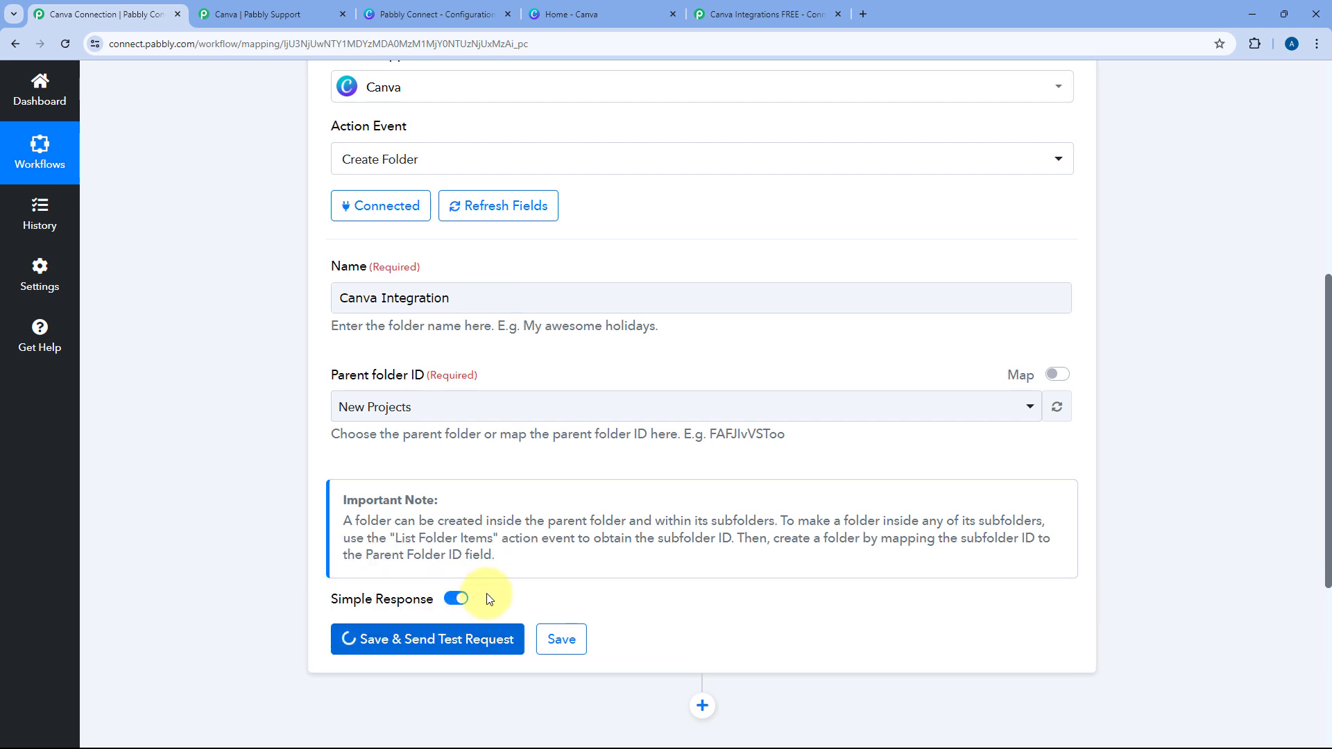
scroll(663, 567, "down", 4)
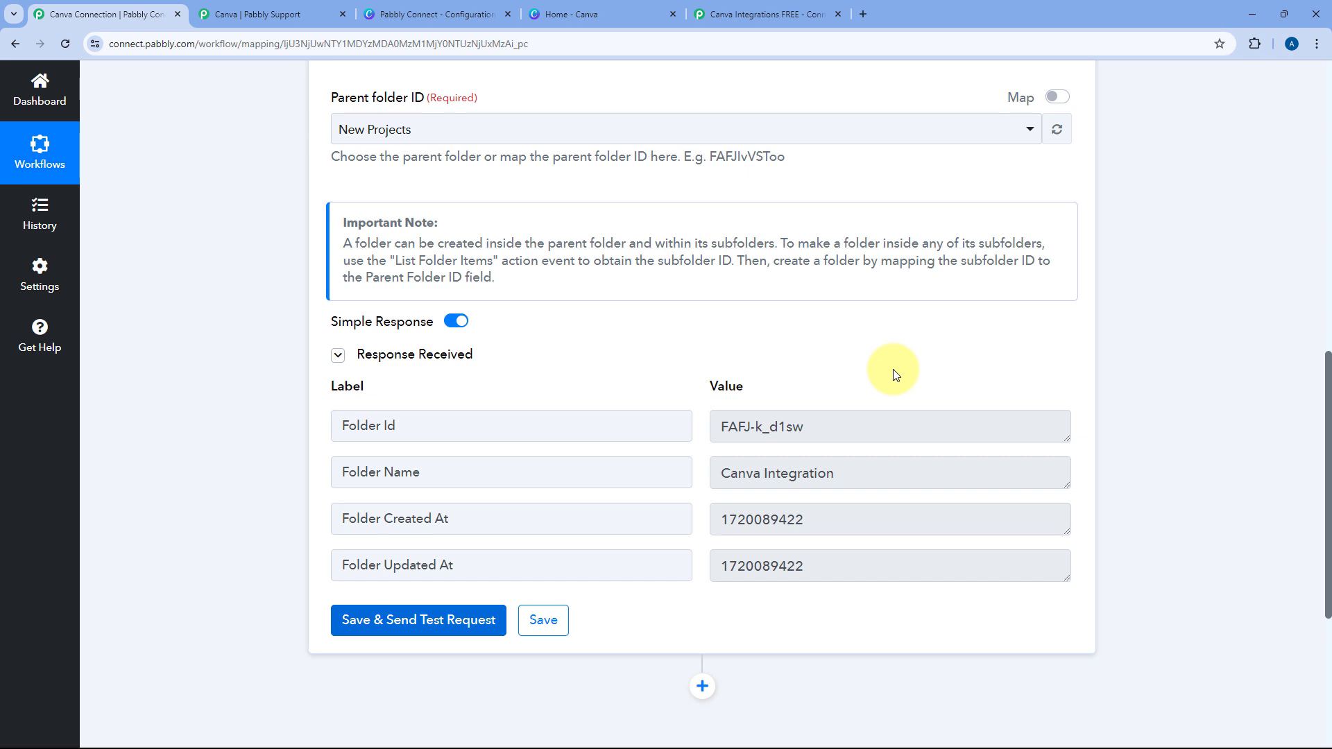
left_click_drag(843, 473, 718, 475)
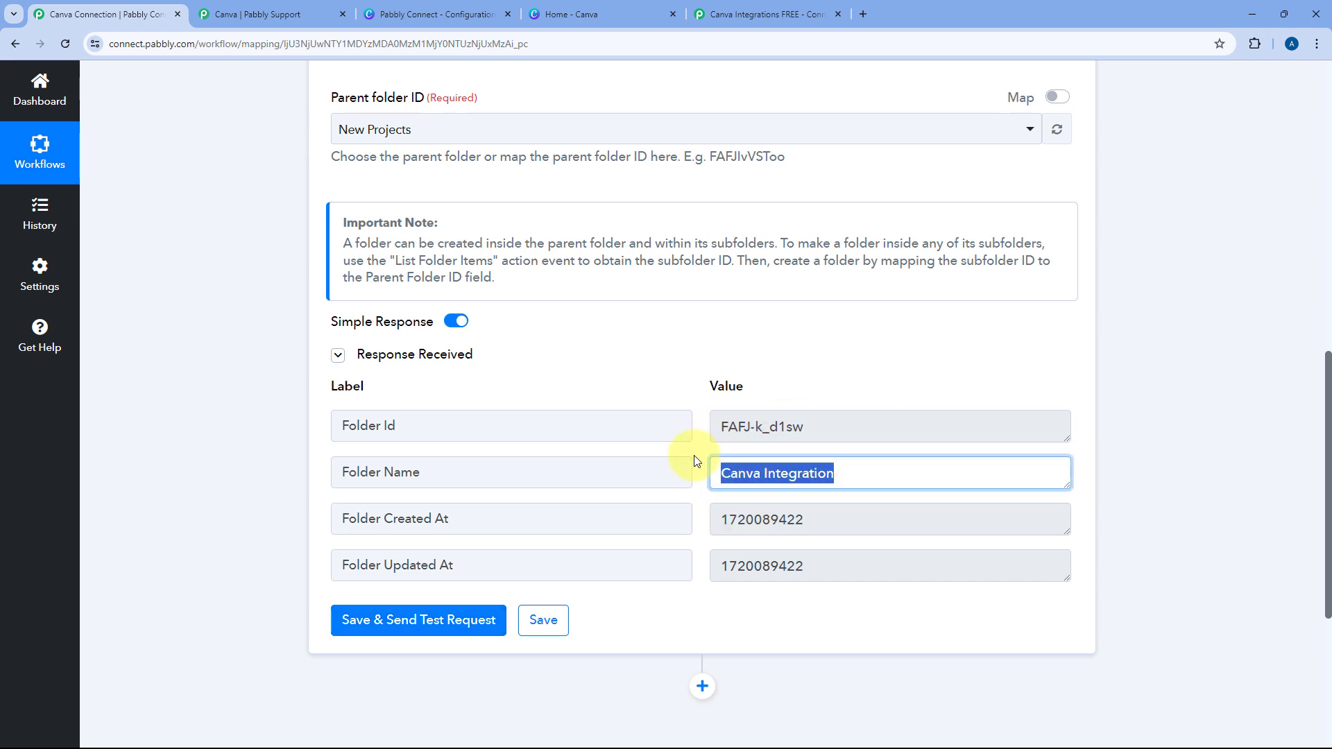
left_click_drag(805, 426, 714, 426)
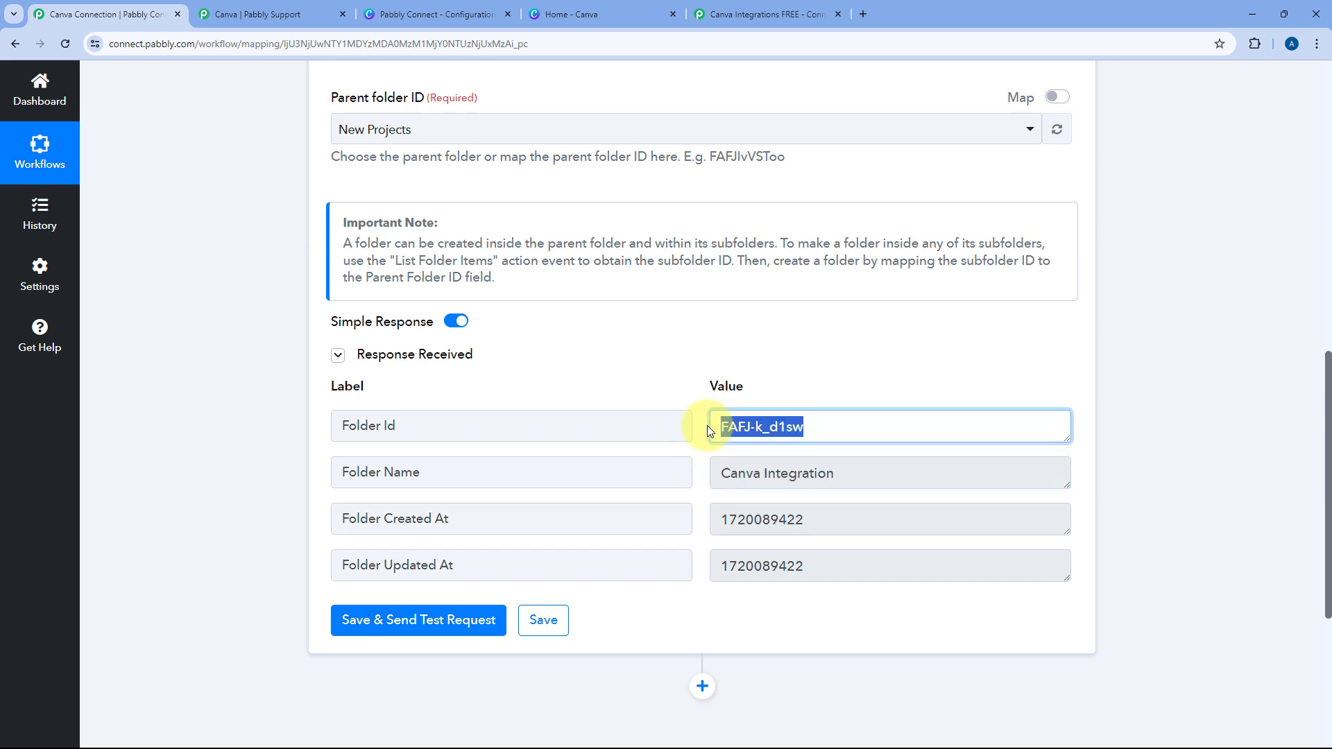
left_click_drag(828, 520, 708, 499)
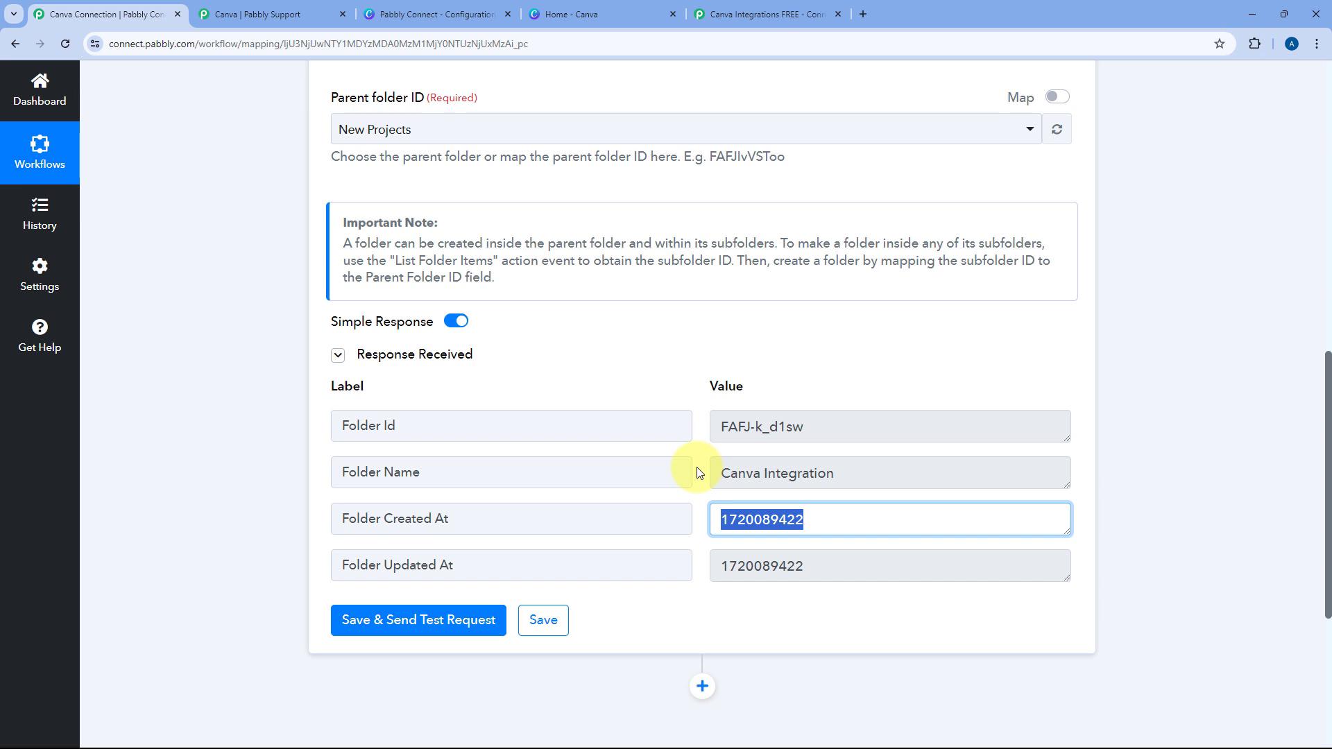
left_click(602, 13)
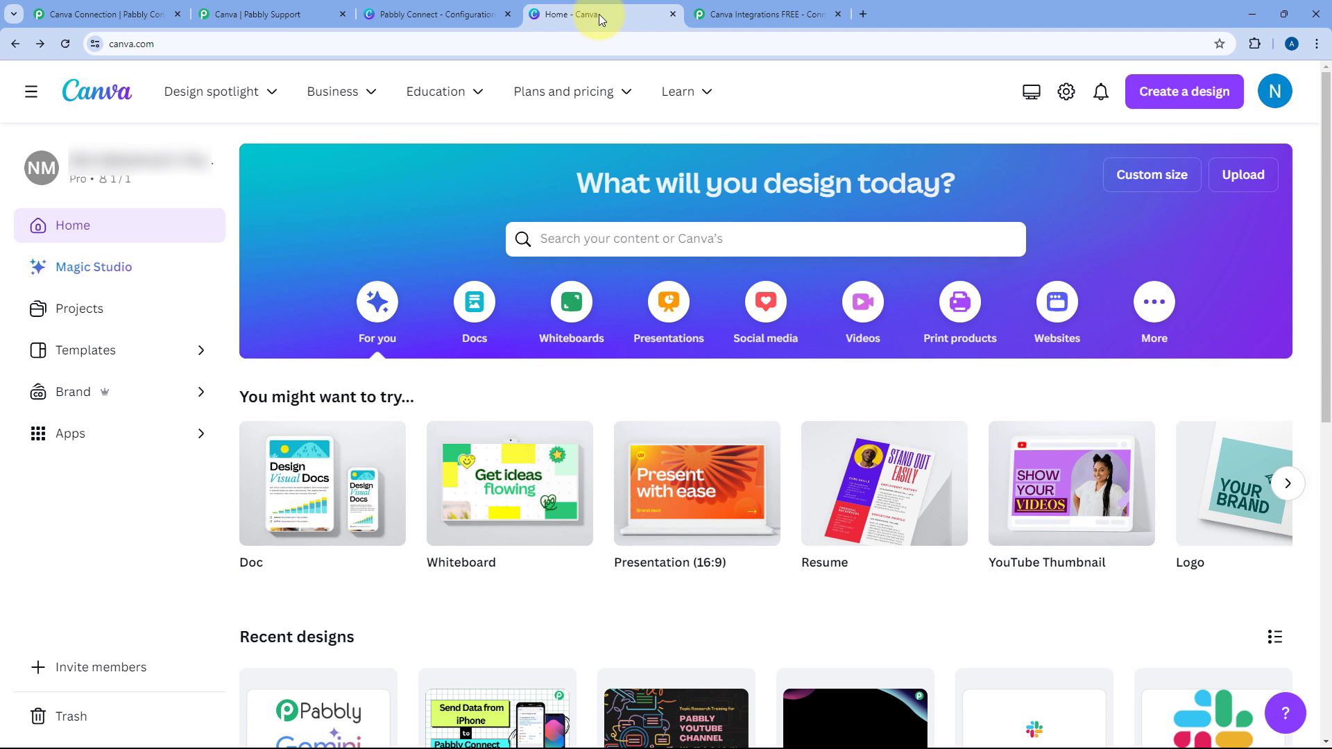
Locate the empty Canva Integration folder via Projects, Folders and New Projects, then return to Pabbly.
left_click(101, 314)
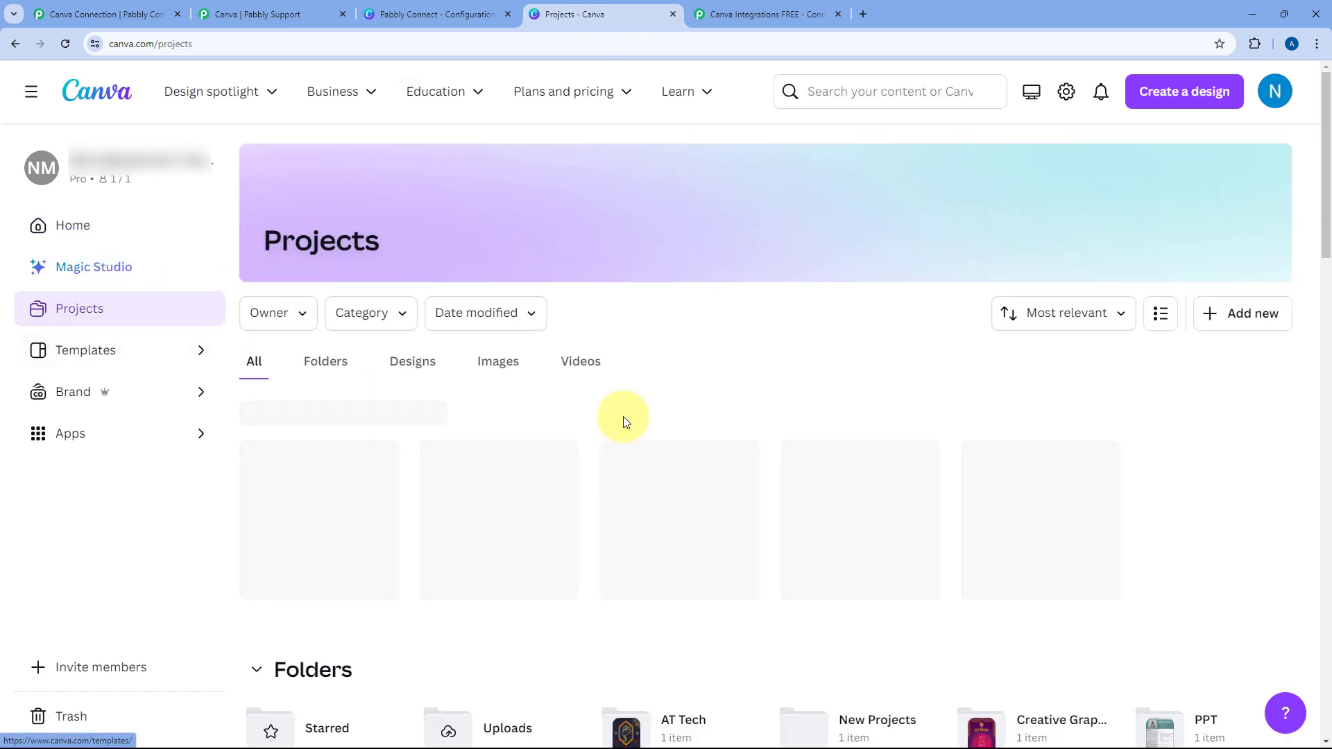
scroll(658, 393, "down", 2)
left_click(322, 225)
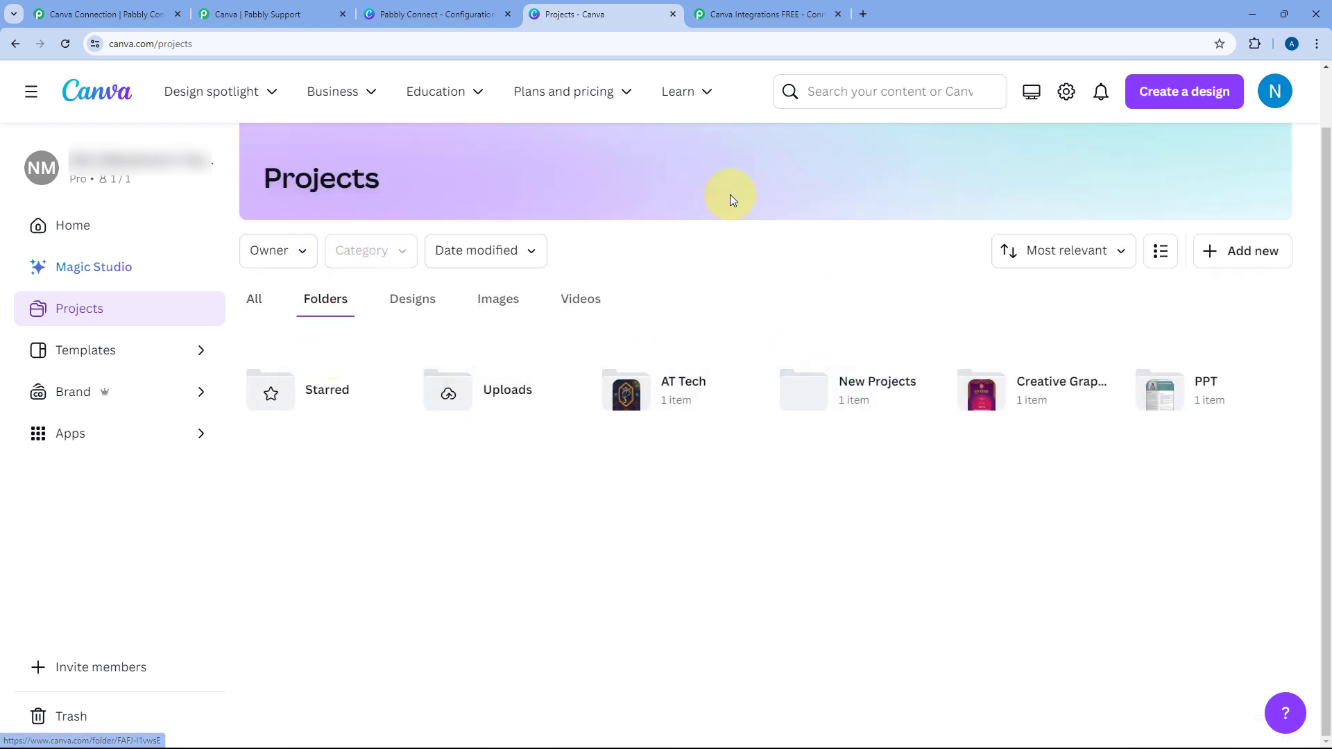
left_click(256, 8)
left_click(156, 12)
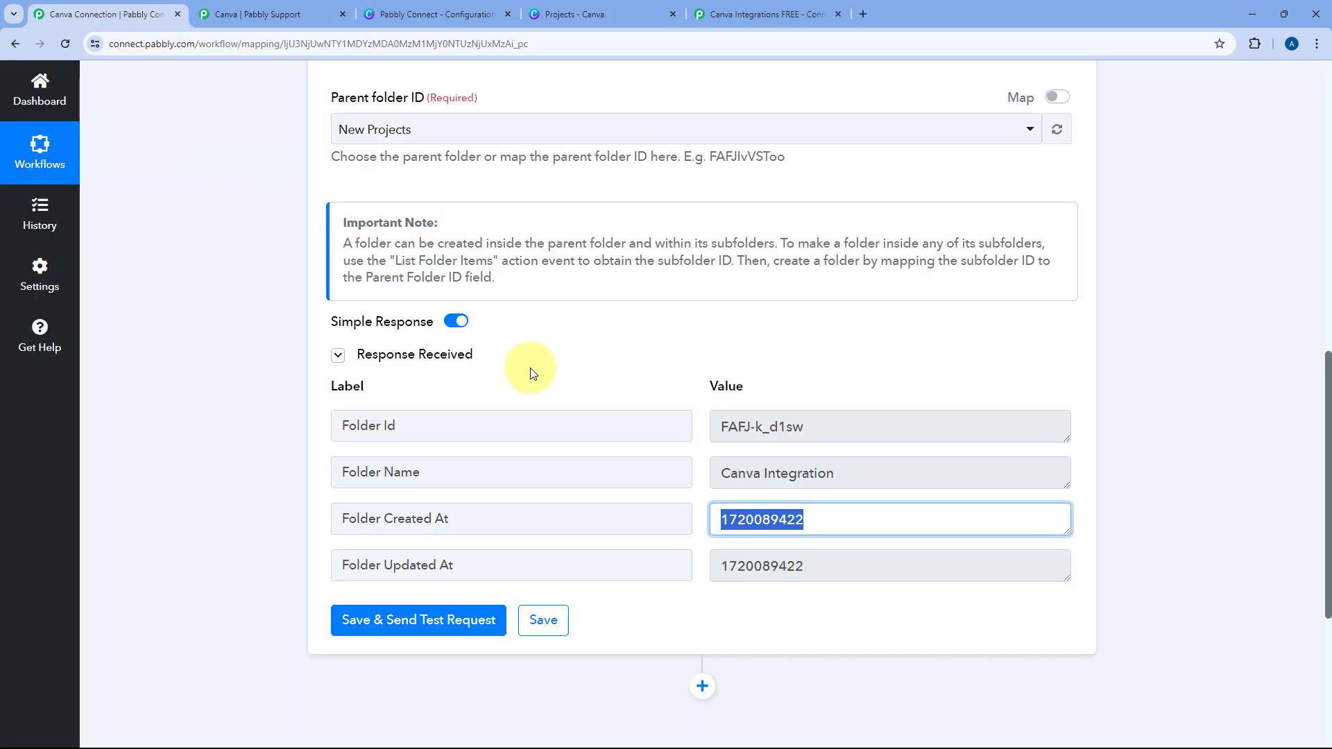
left_click(576, 14)
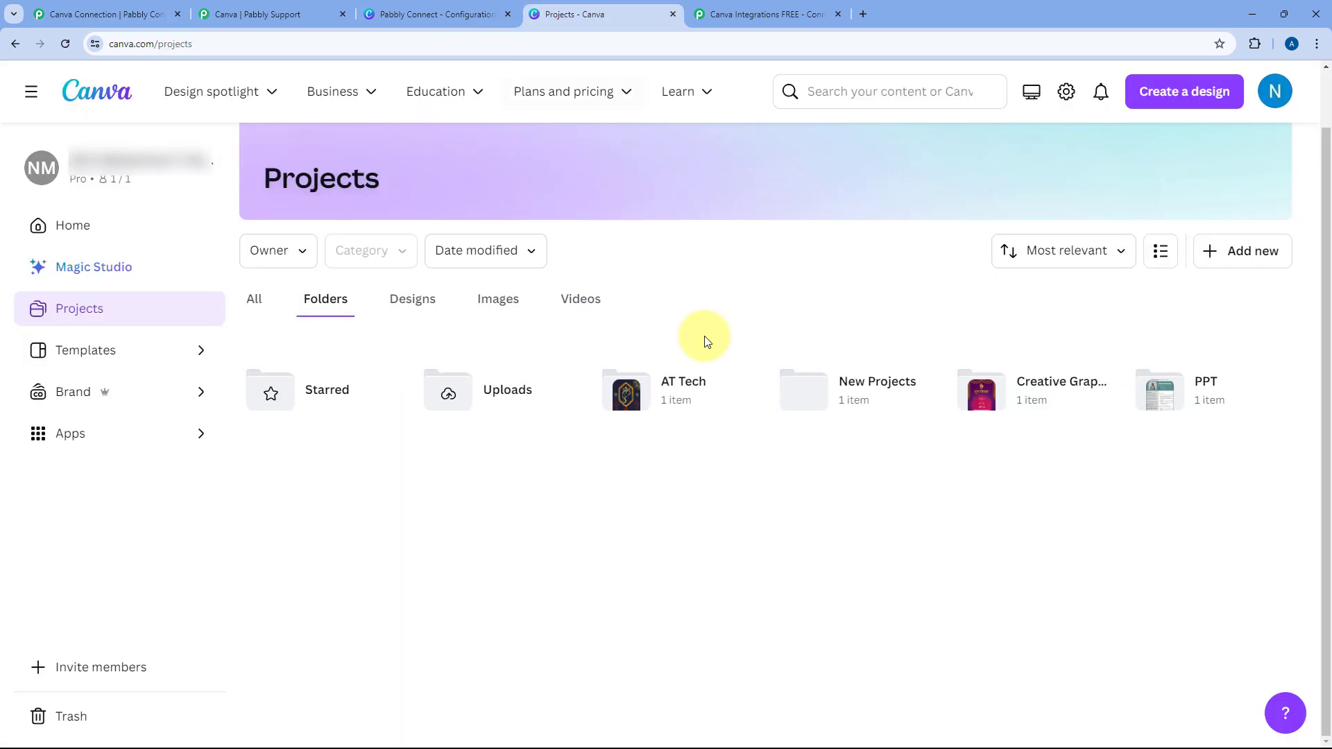
left_click(829, 394)
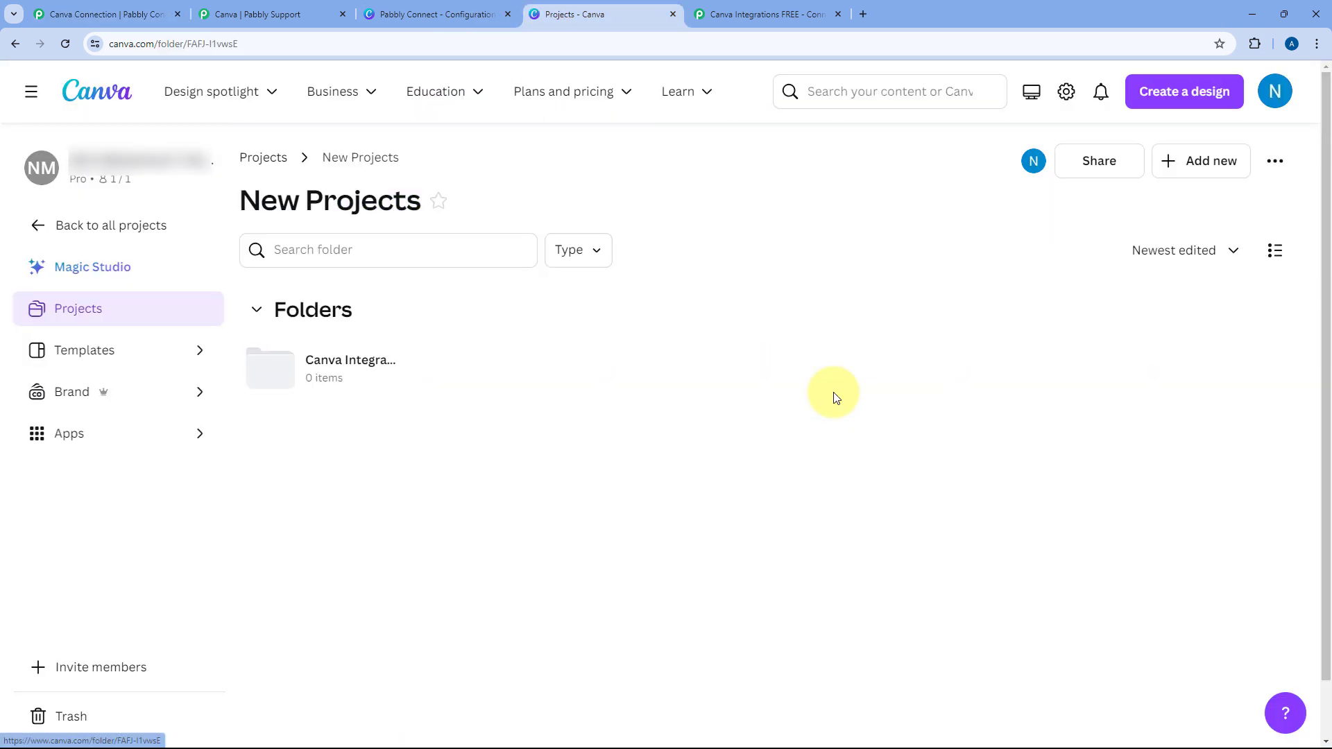
left_click(335, 375)
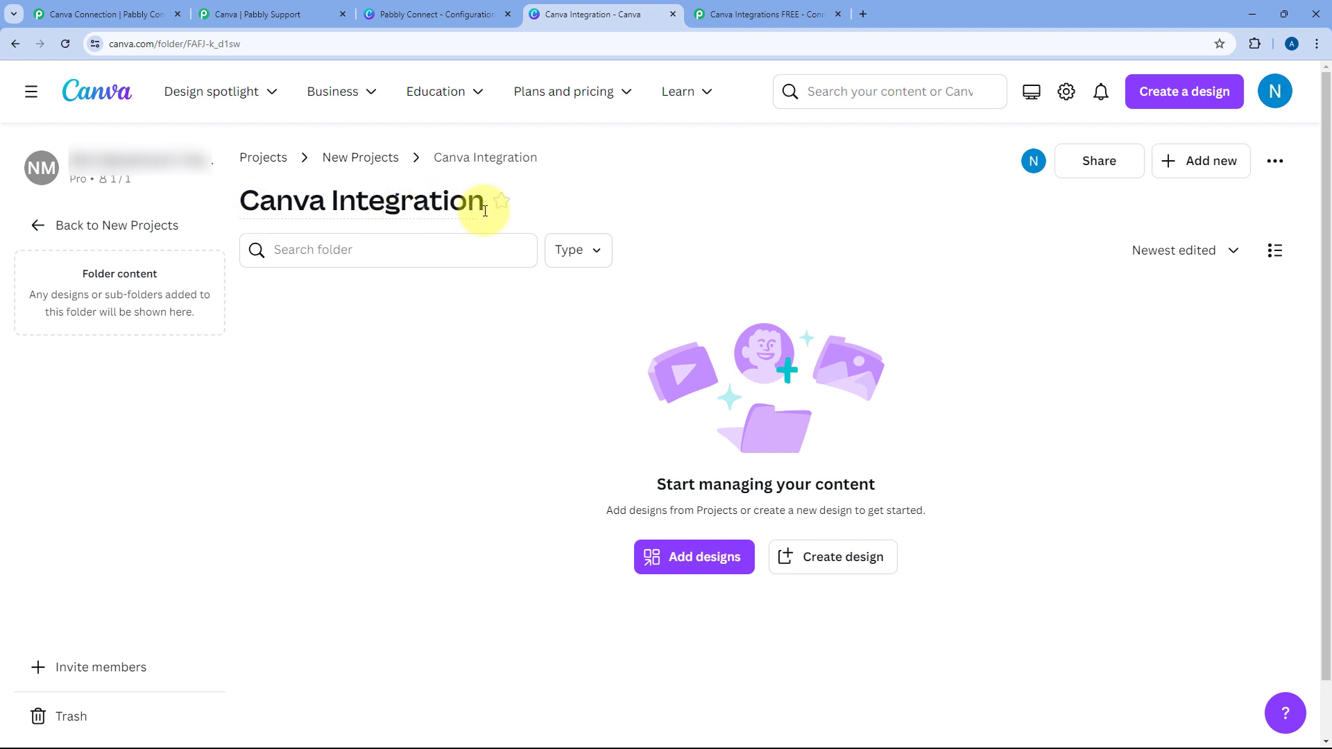
left_click(697, 14)
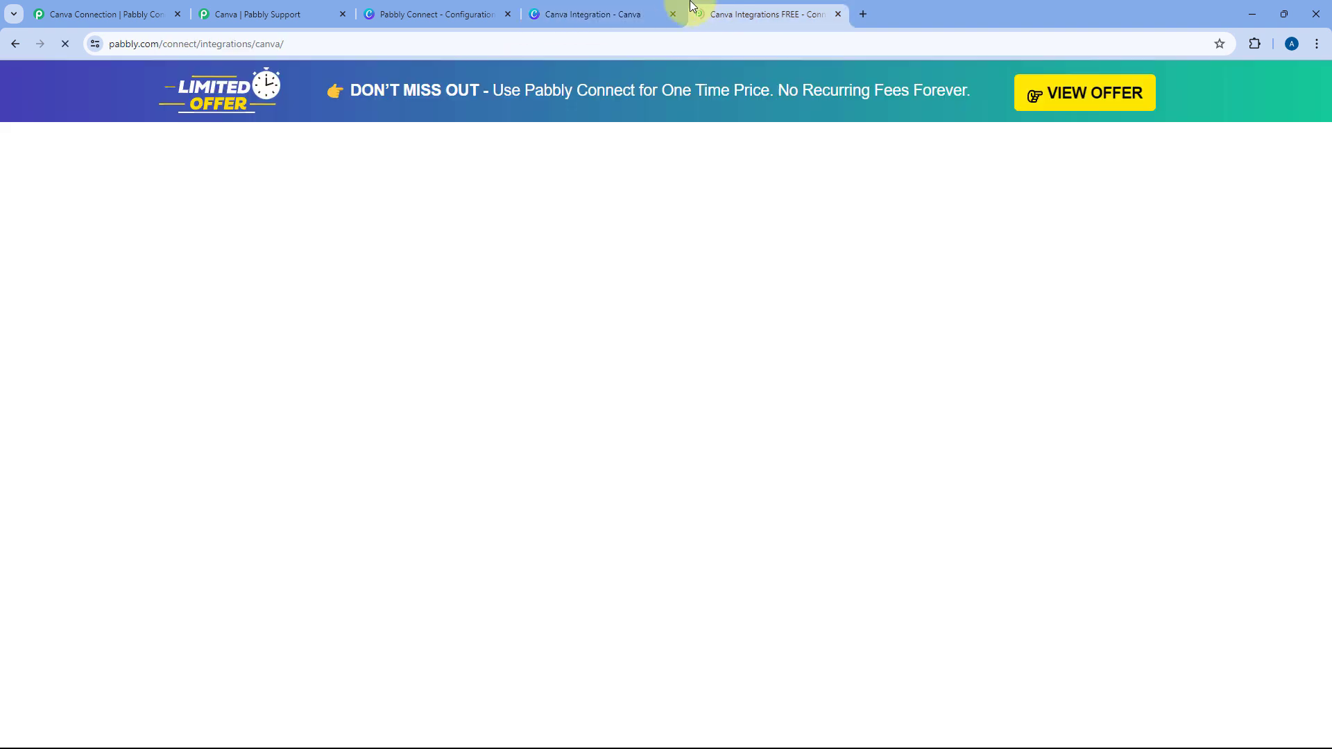
left_click(107, 13)
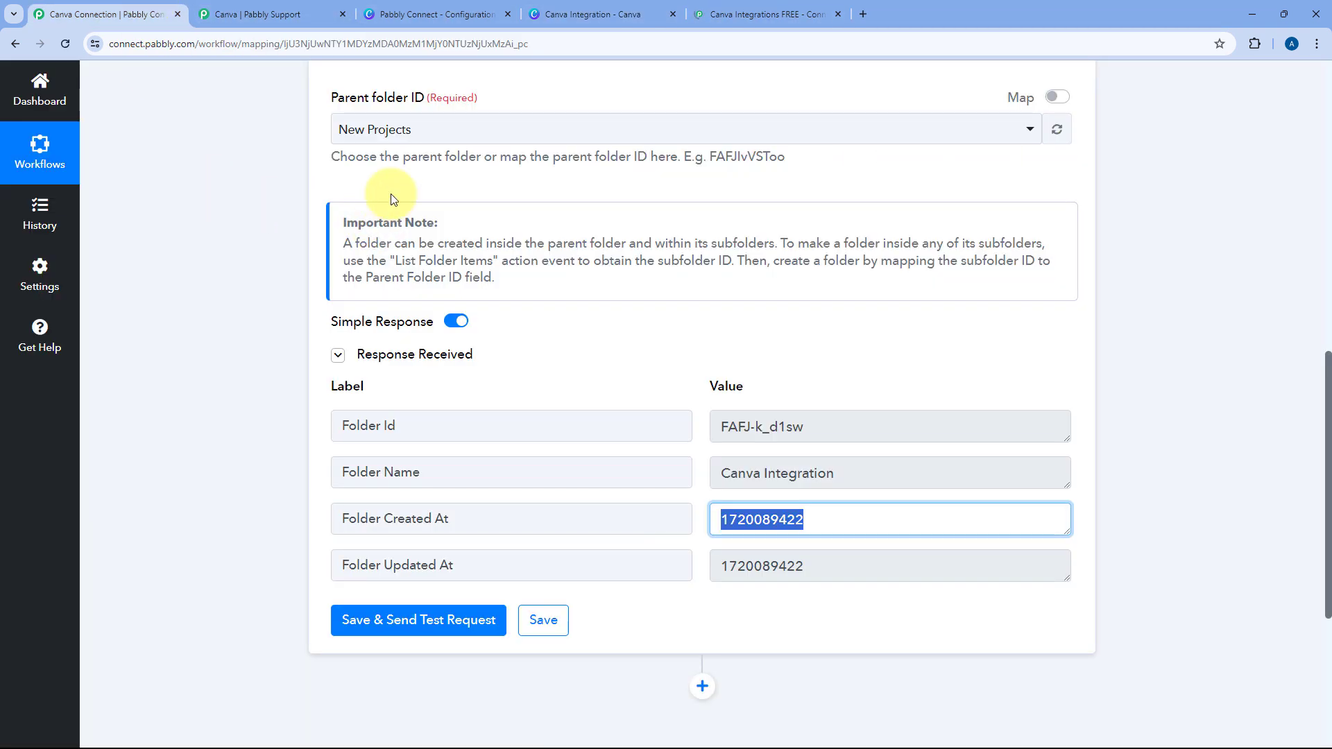
Collapse the Canva Create Folder action card and scroll up to the workflow's top.
scroll(377, 141, "down", 1)
scroll(378, 142, "up", 8)
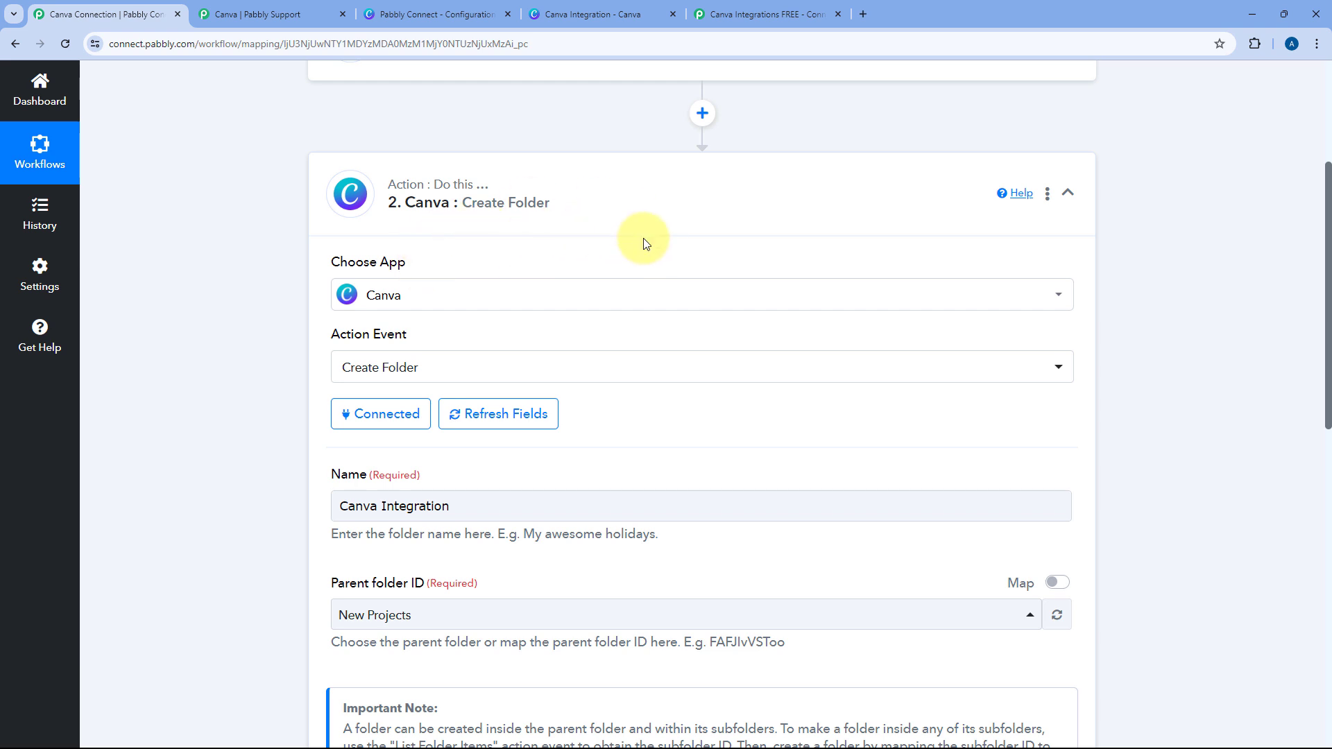
left_click(699, 185)
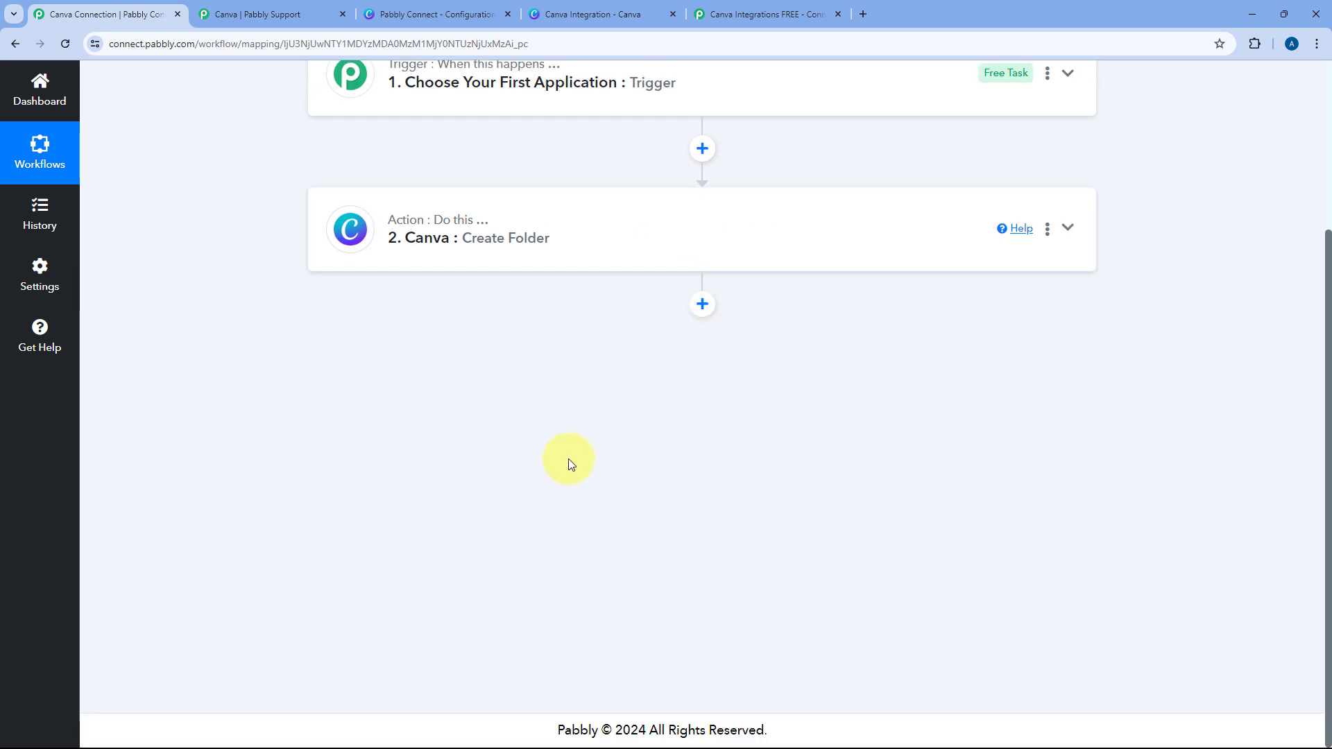
scroll(568, 459, "up", 3)
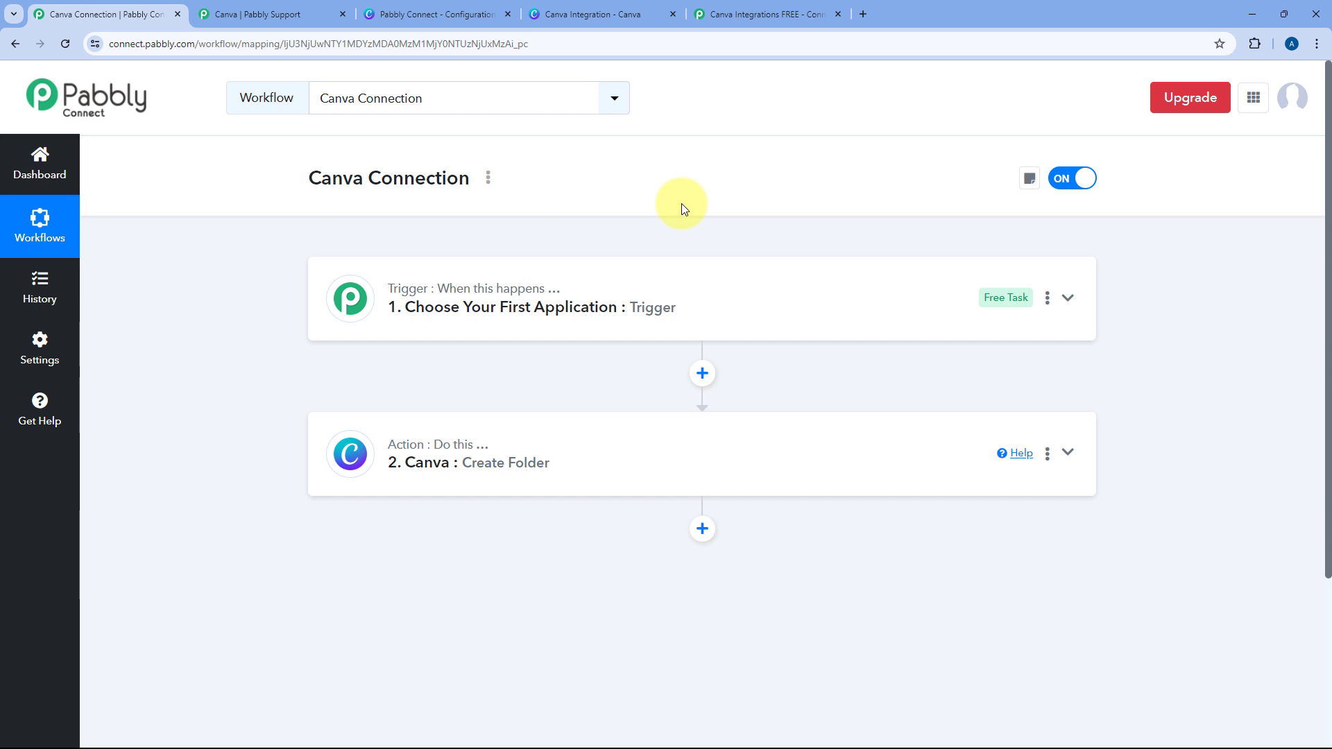